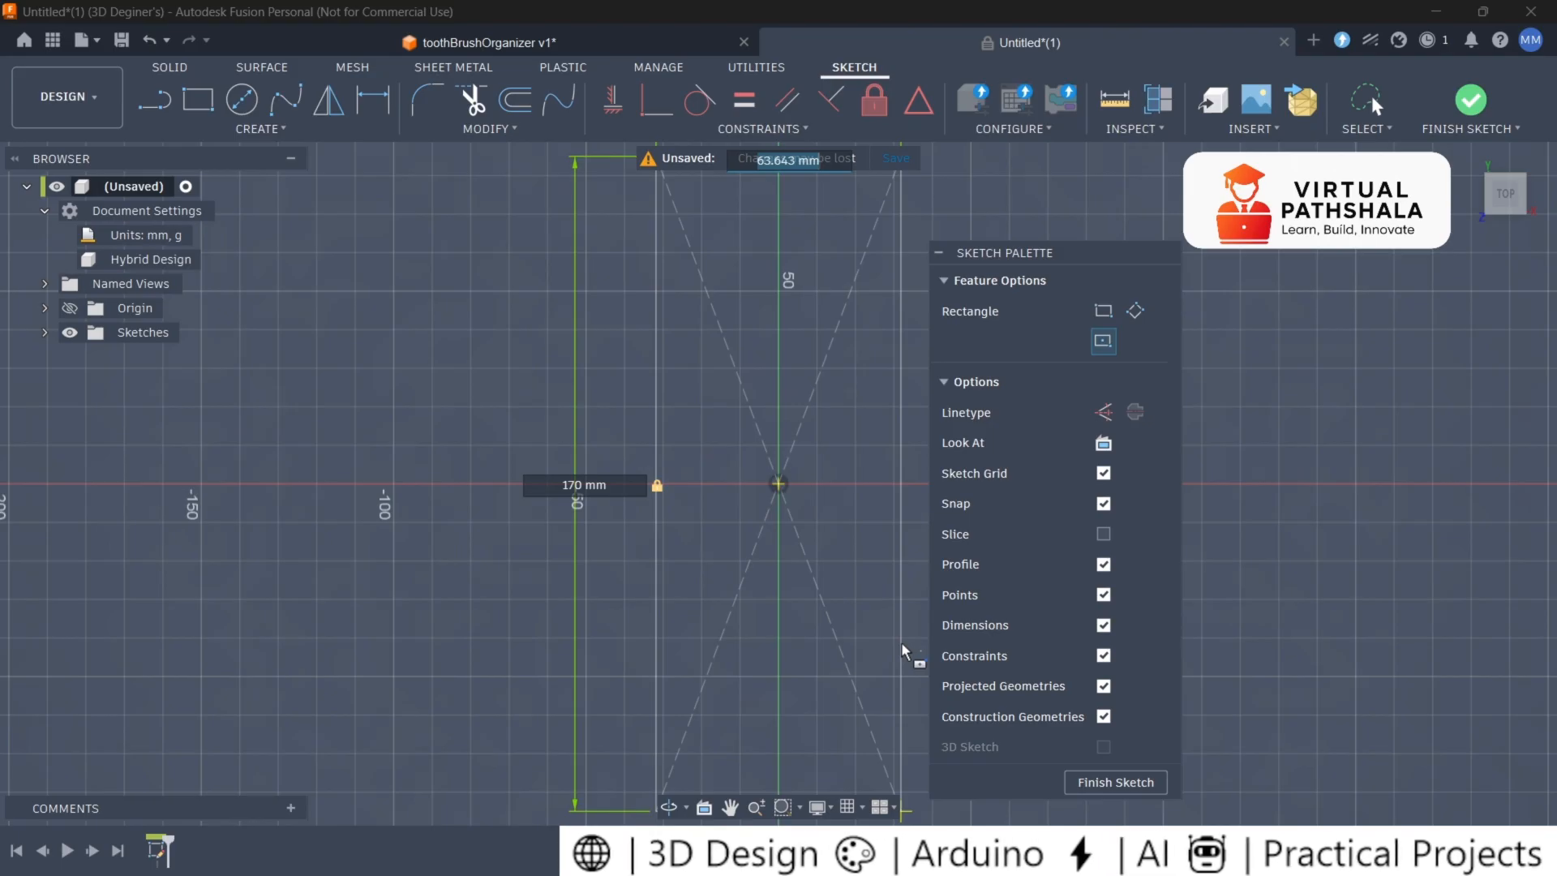
Complete the 170 mm long centre rectangle with a width of 110 mm and finish the sketch.
type("110")
key("Return")
scroll(795, 508, "down", 1)
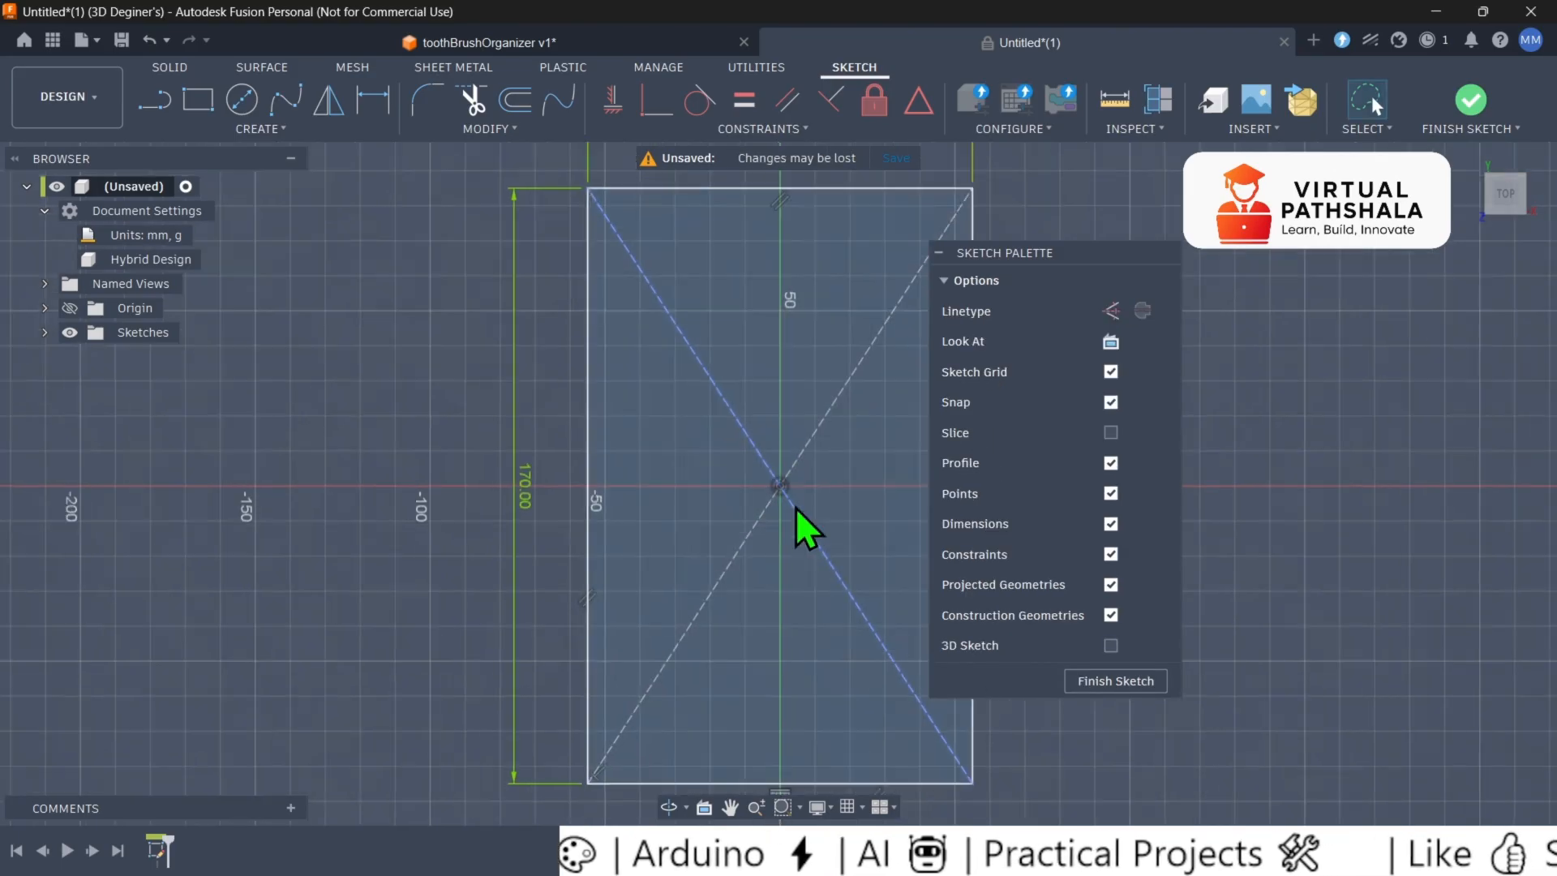
scroll(796, 508, "down", 3)
middle_click_drag(653, 489, 522, 470)
left_click(1114, 680)
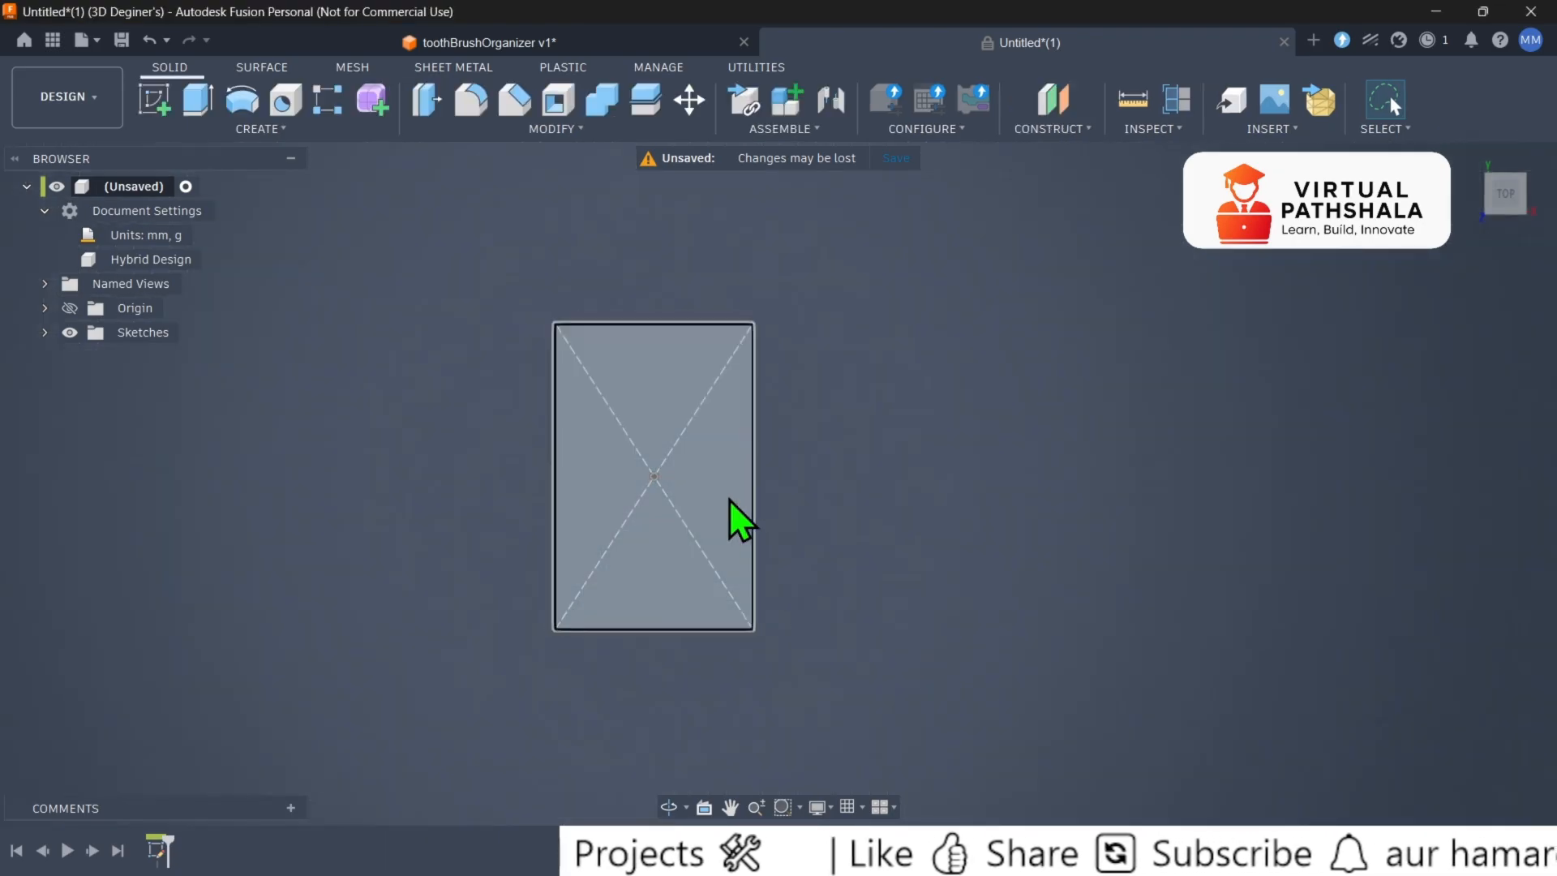
Extrude the rectangle profile 4 mm as a new body to form the base plate.
left_click(714, 487)
key("e")
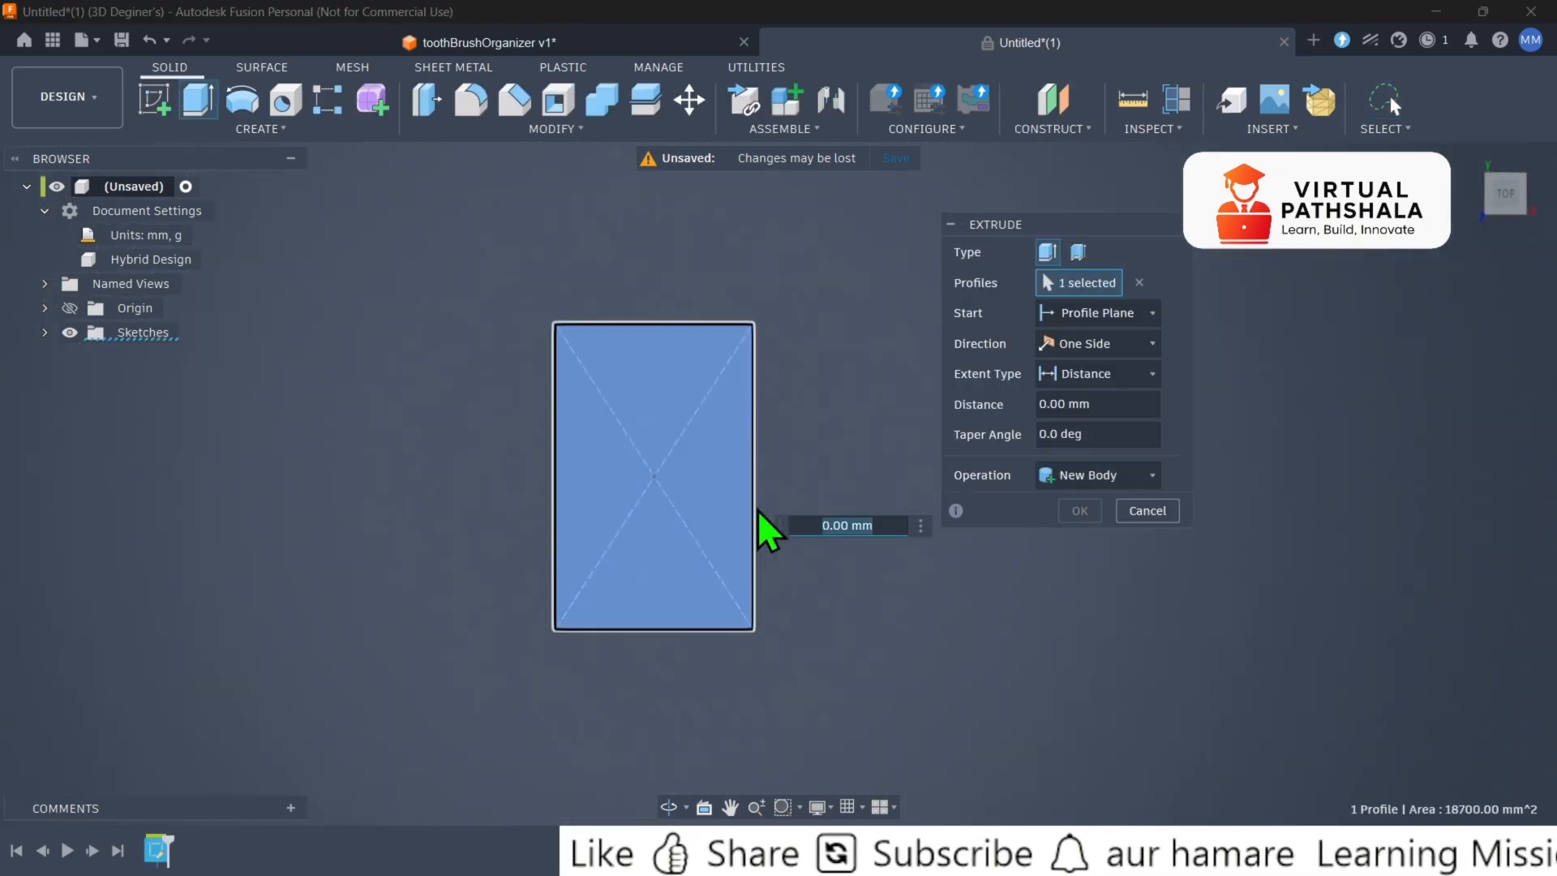
type("4")
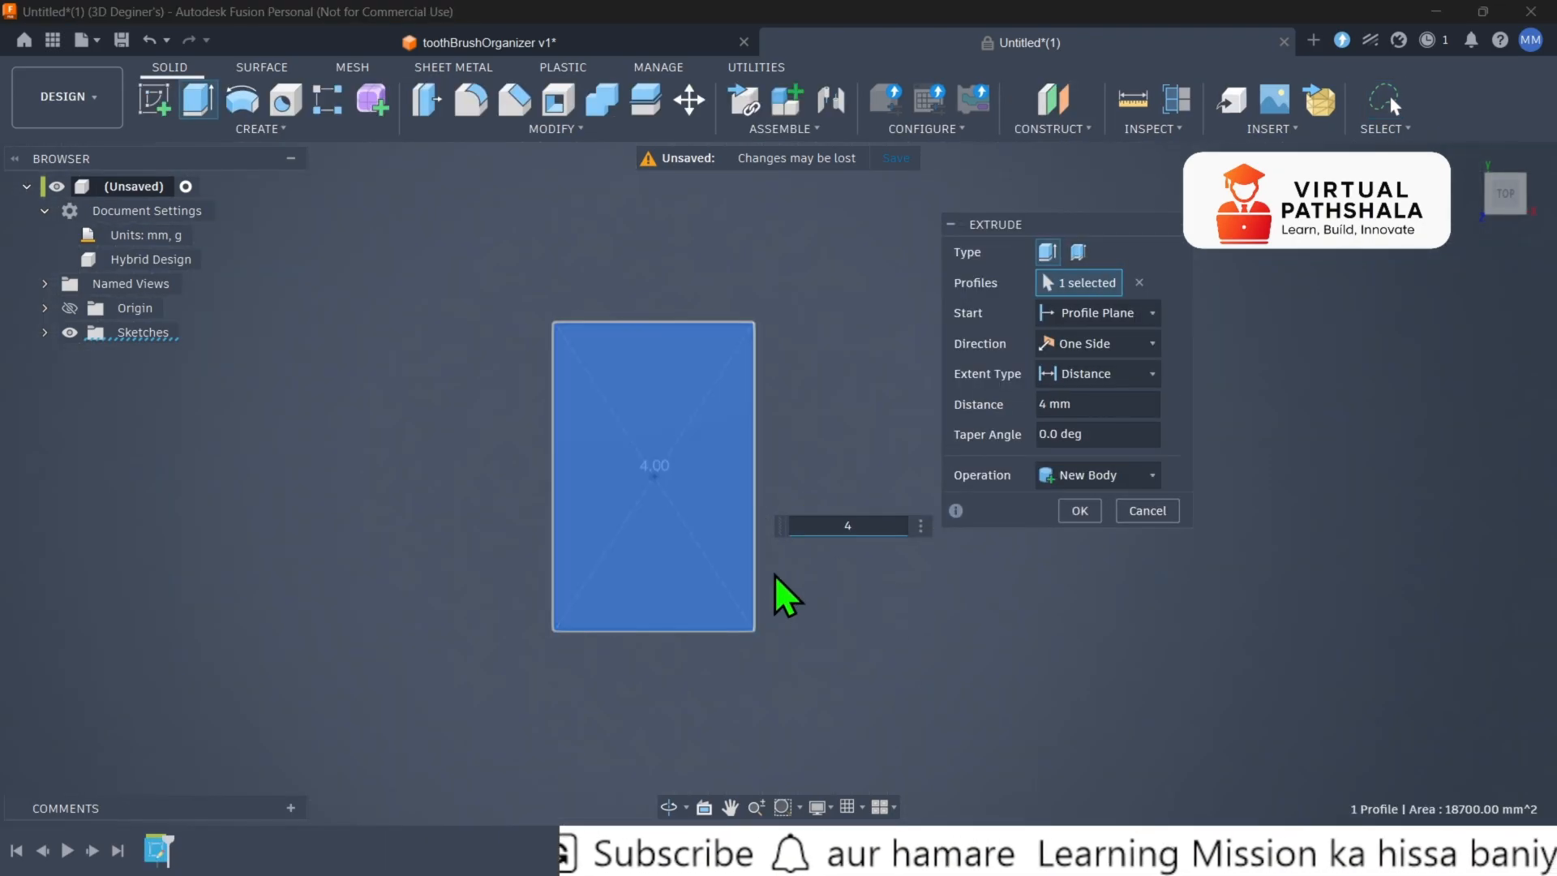
left_click(1082, 511)
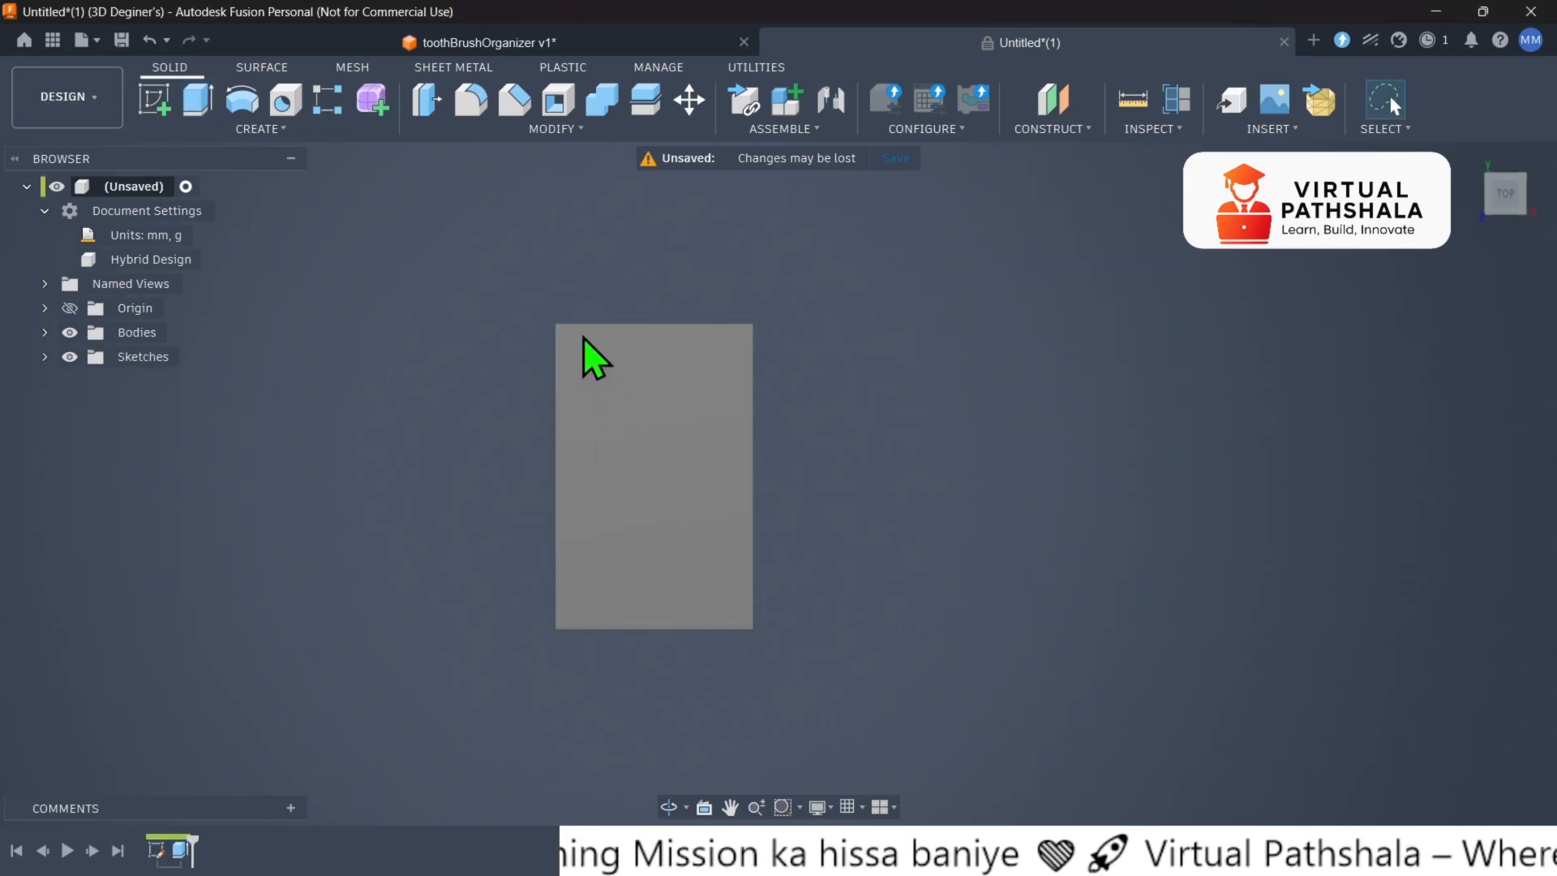
Examine the holder's plate in the toothBrushOrganizer v1 design from above, and return to the untitled design.
left_click(588, 47)
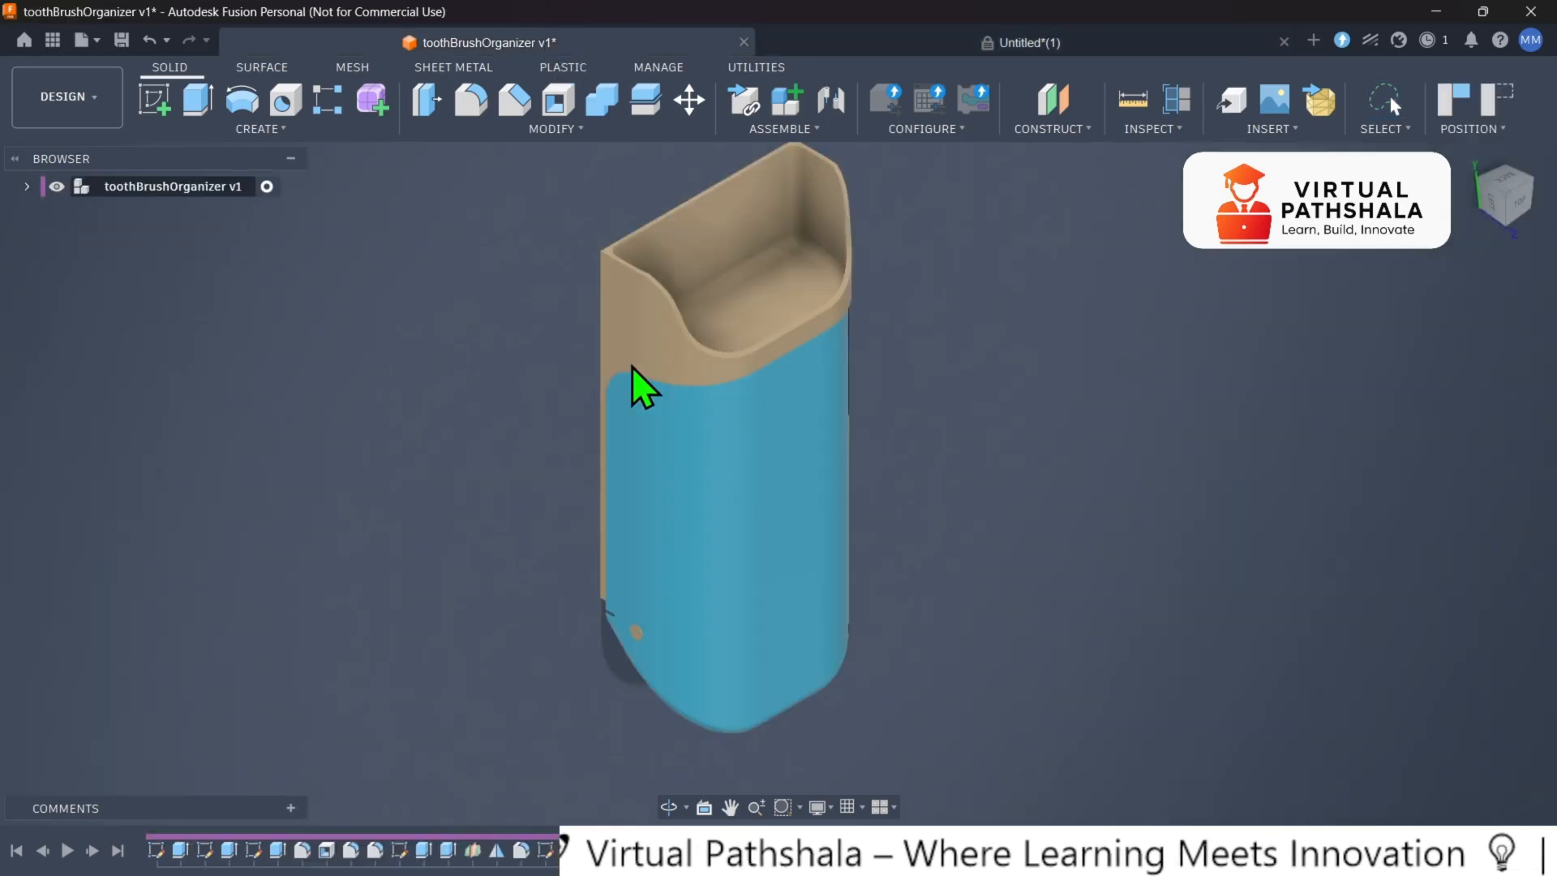
left_click(27, 186)
left_click(1485, 243)
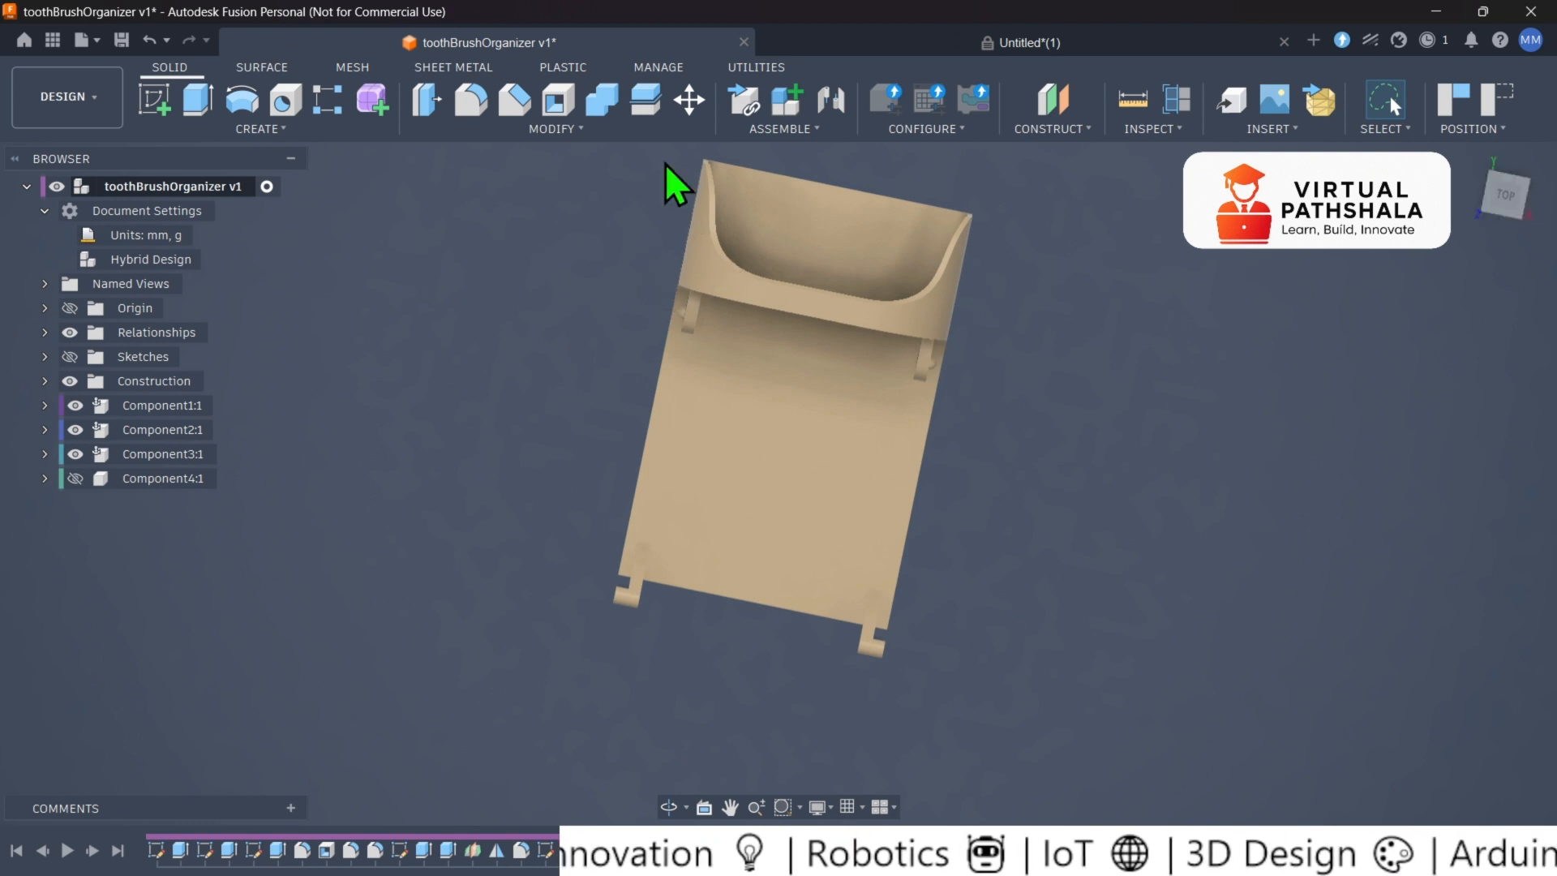
left_click(1013, 42)
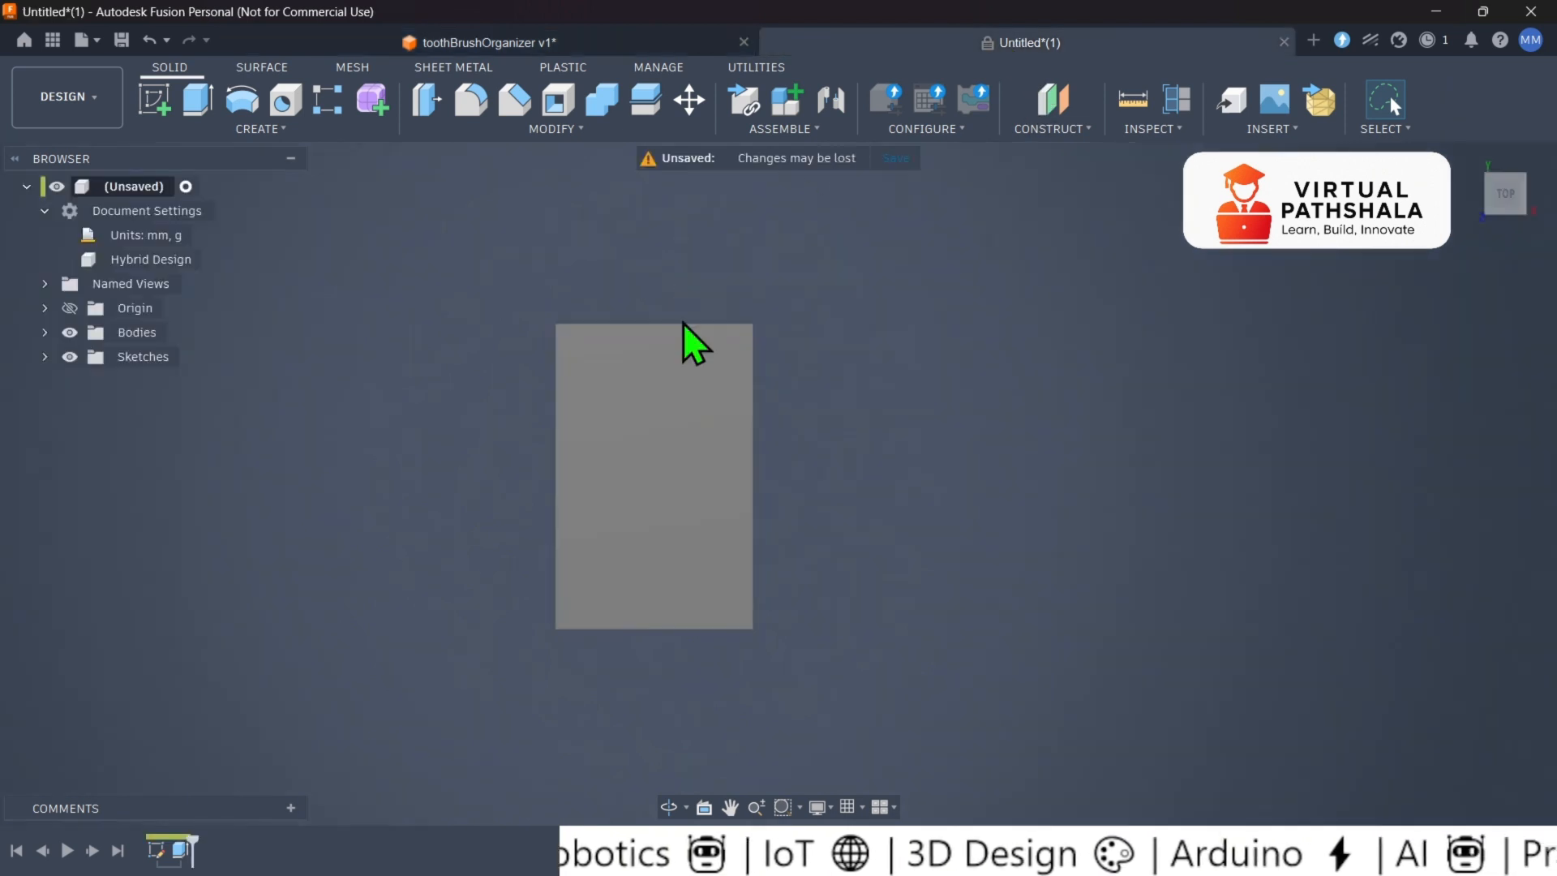
Sketch a 110 by 50 mm rectangle on the plate's face, flush with its upper end, and finish the sketch.
left_click(635, 390)
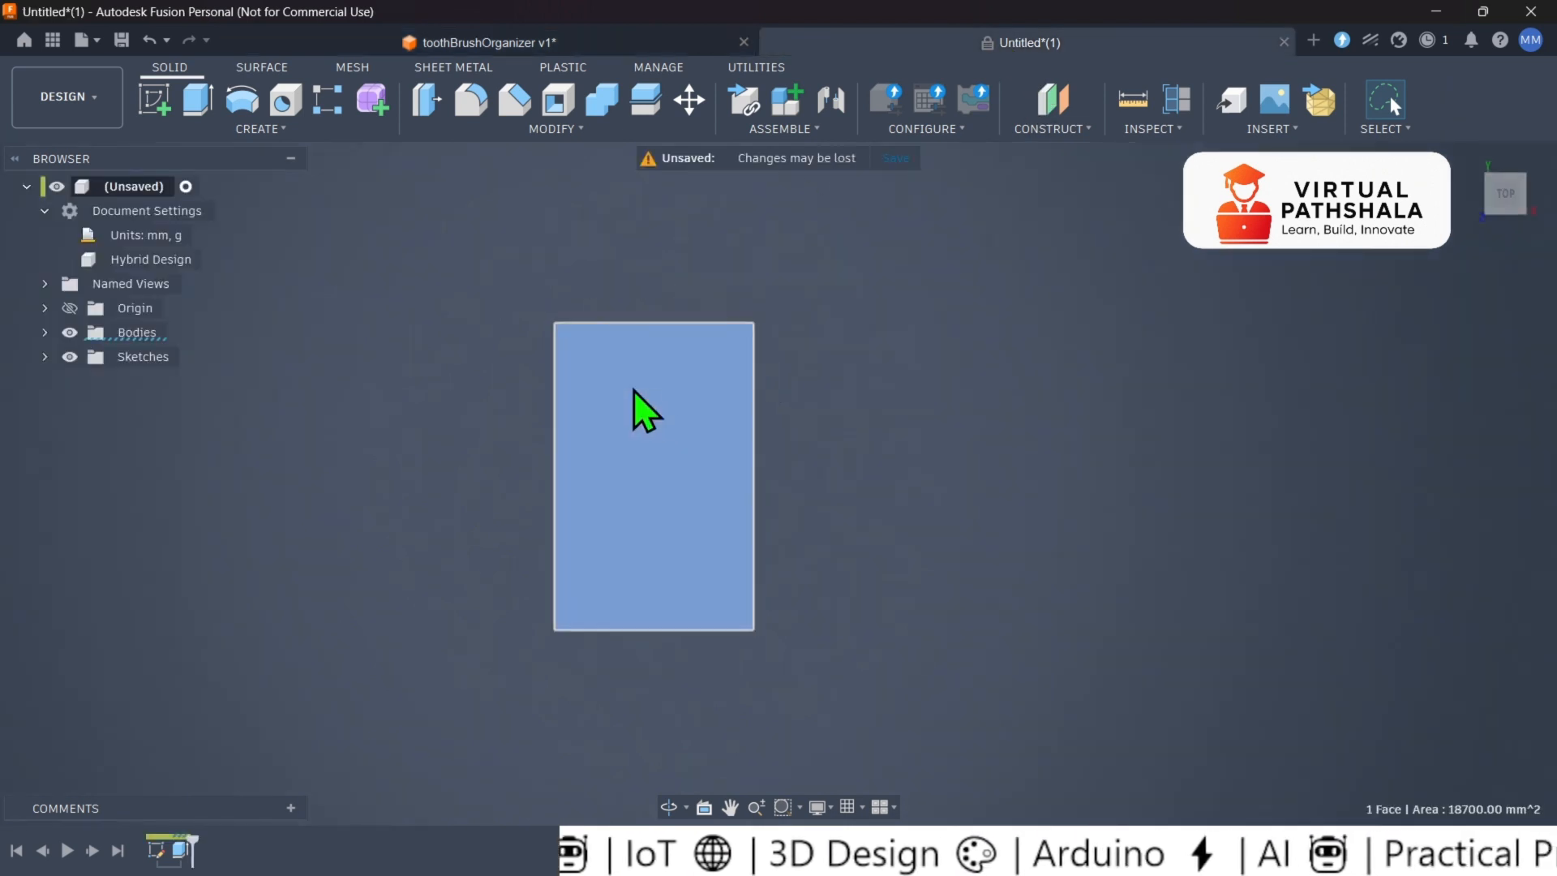
left_click(157, 99)
left_click(199, 99)
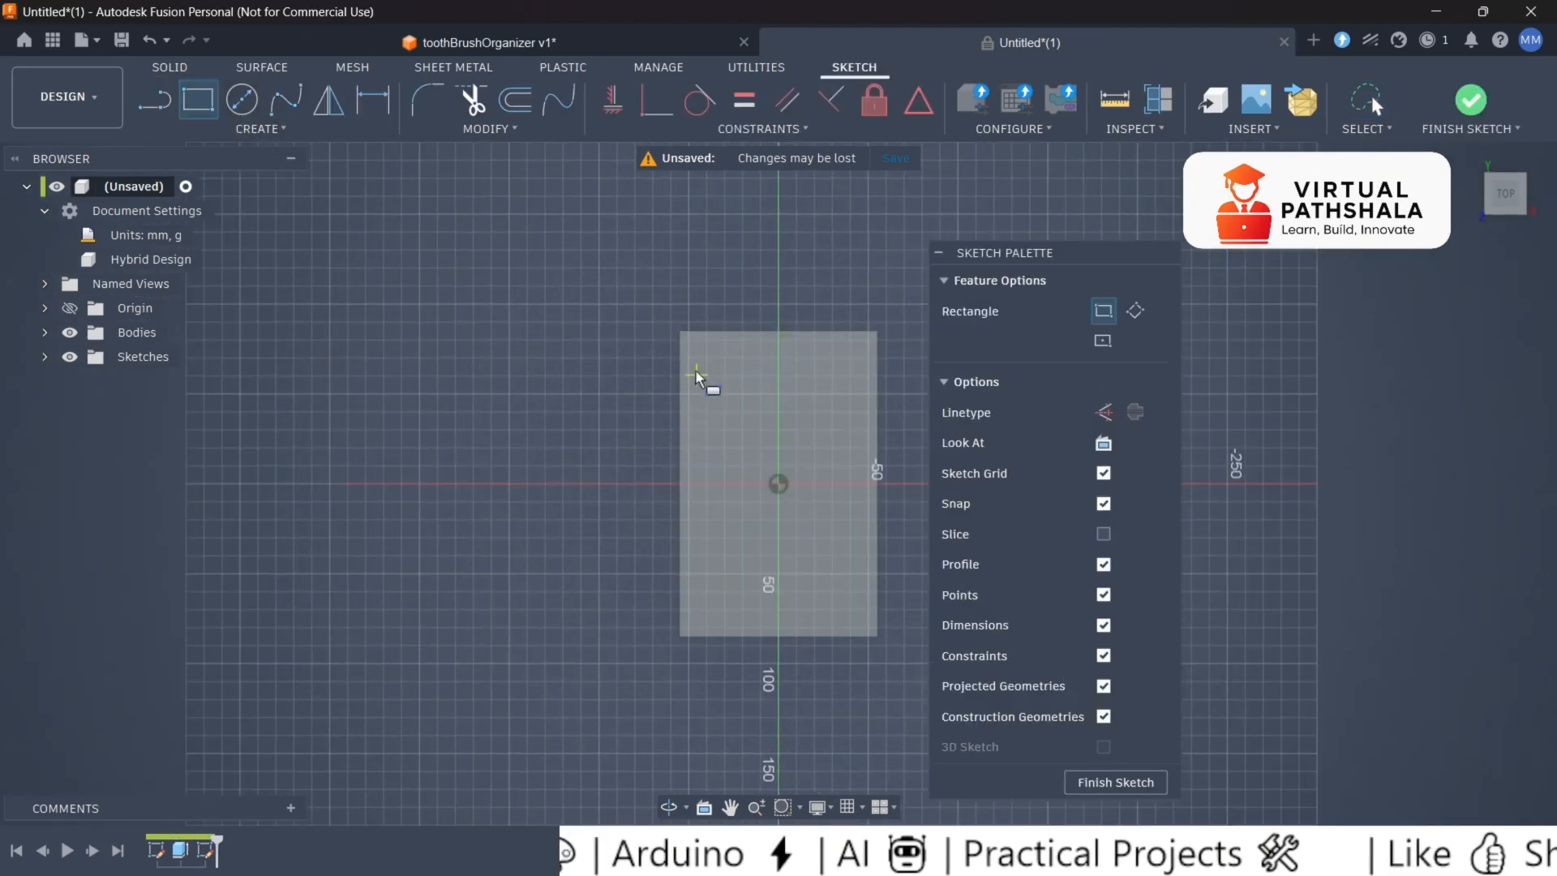
left_click(681, 333)
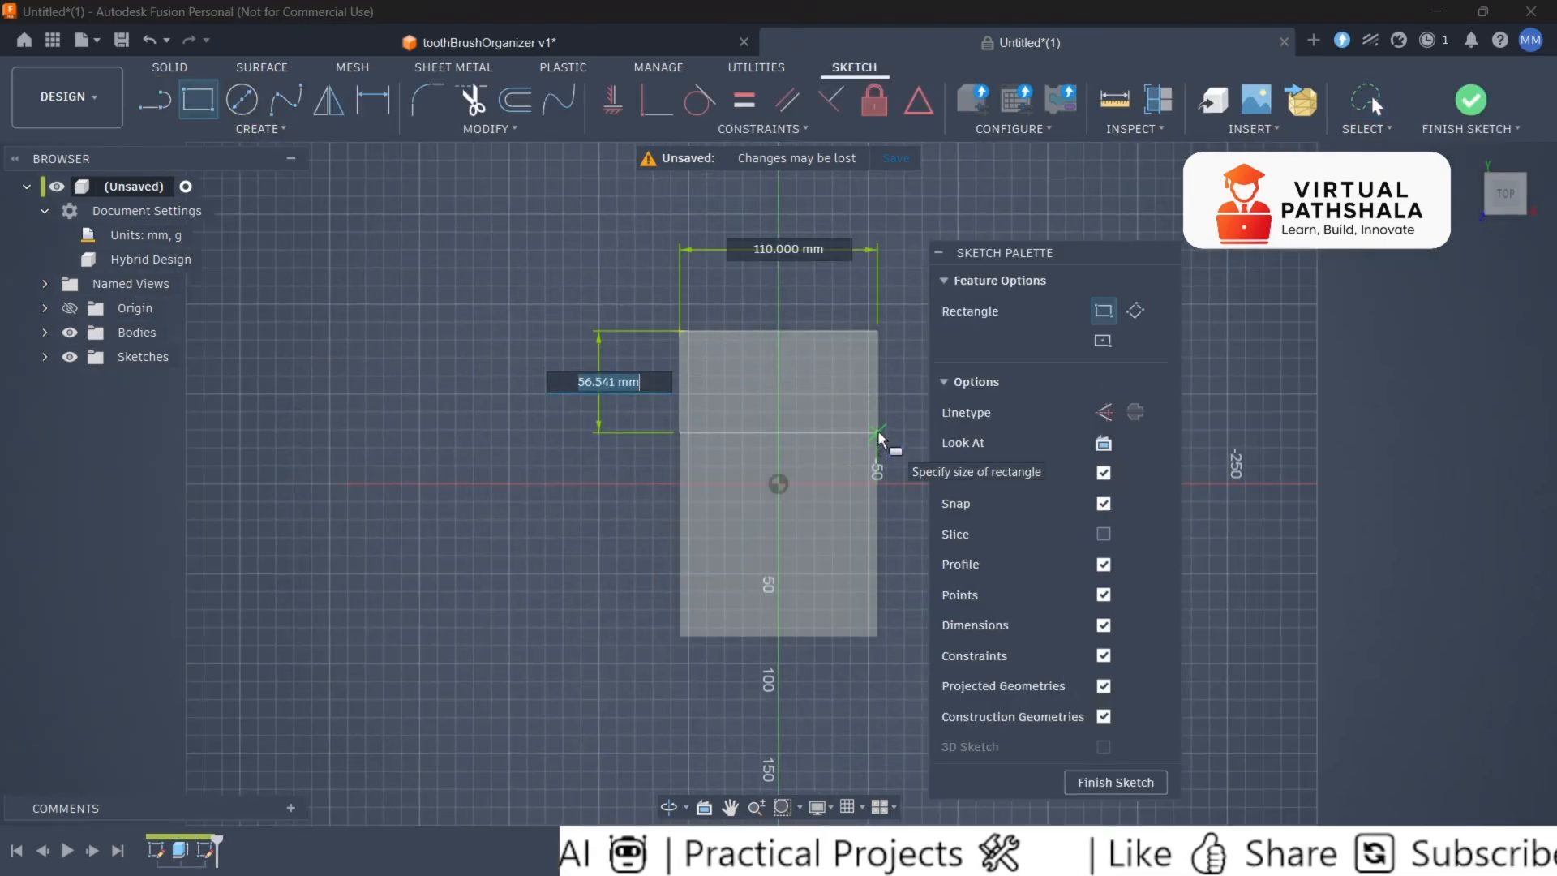
type("50")
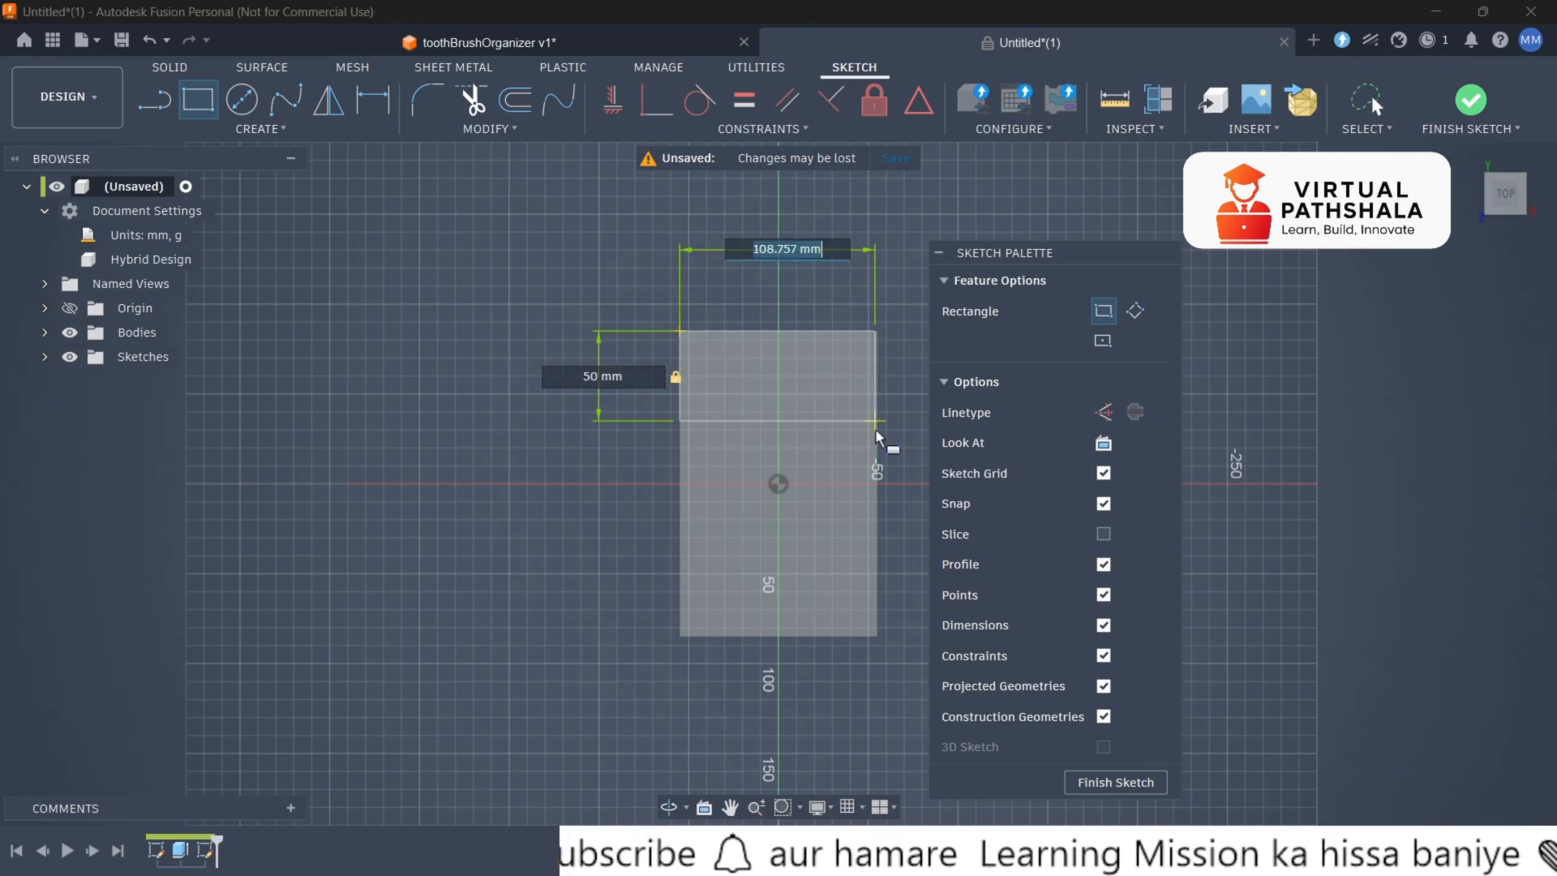
left_click(876, 422)
key("Escape")
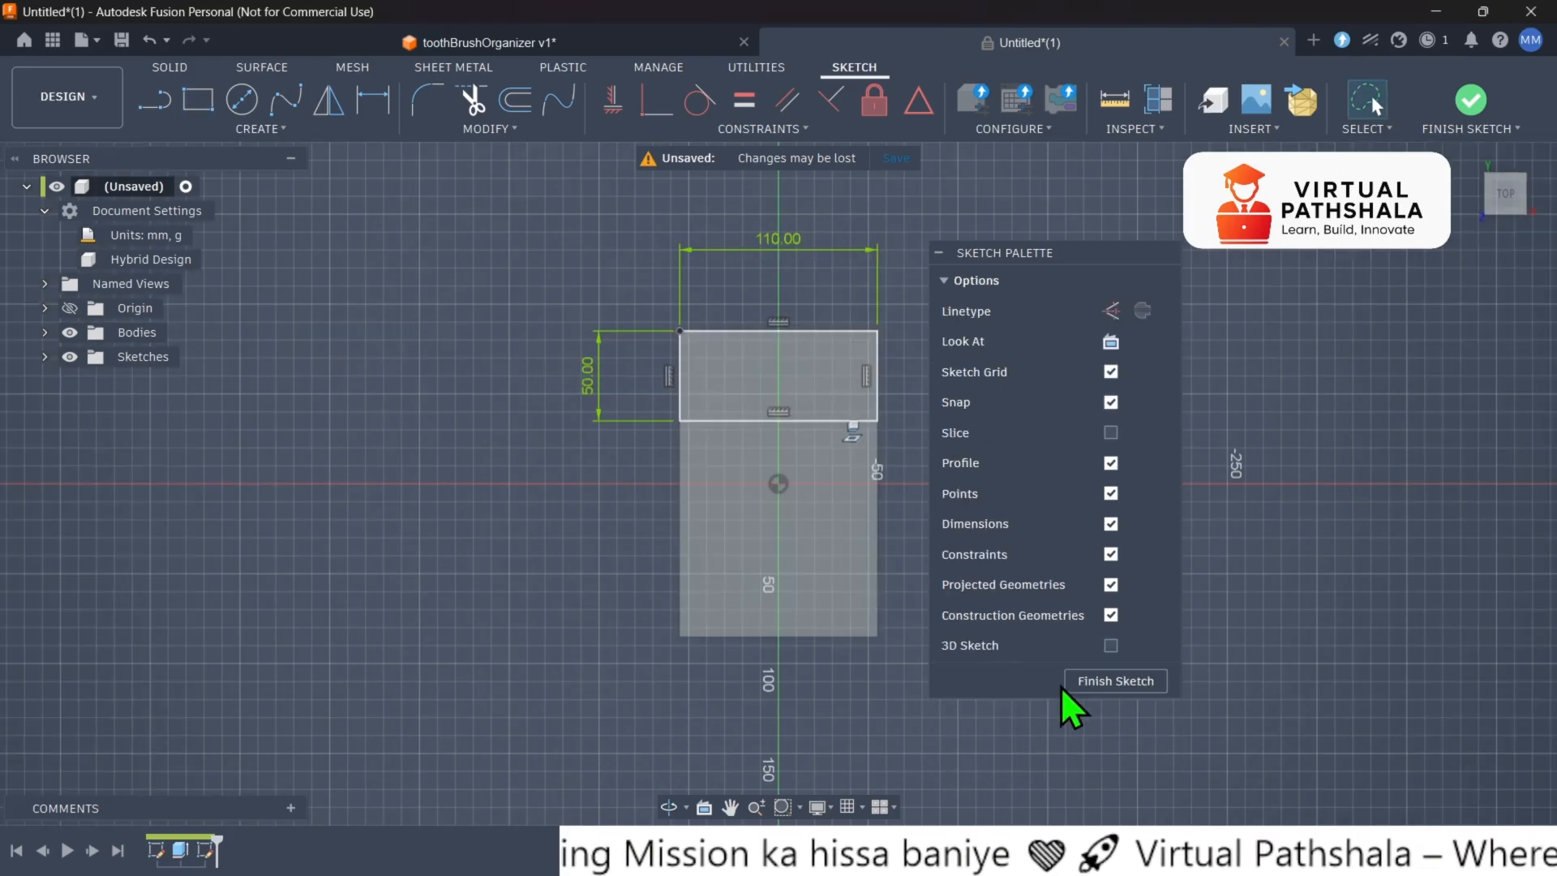
left_click(1082, 682)
Extrude the new rectangle profile 50 mm, joined to the plate, to form a block.
left_click(654, 377)
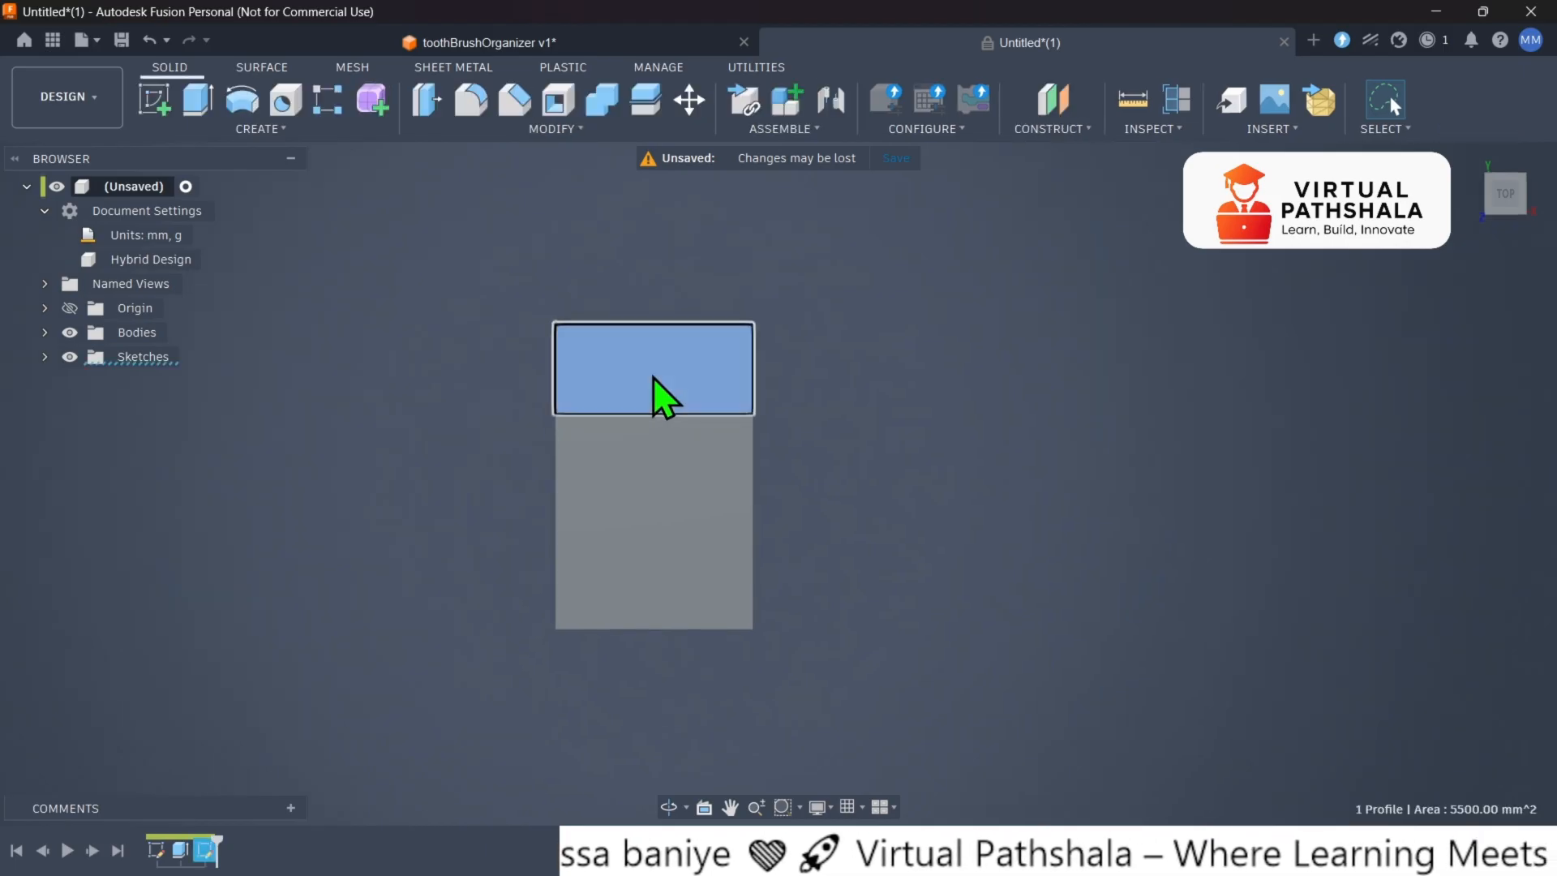
key("e")
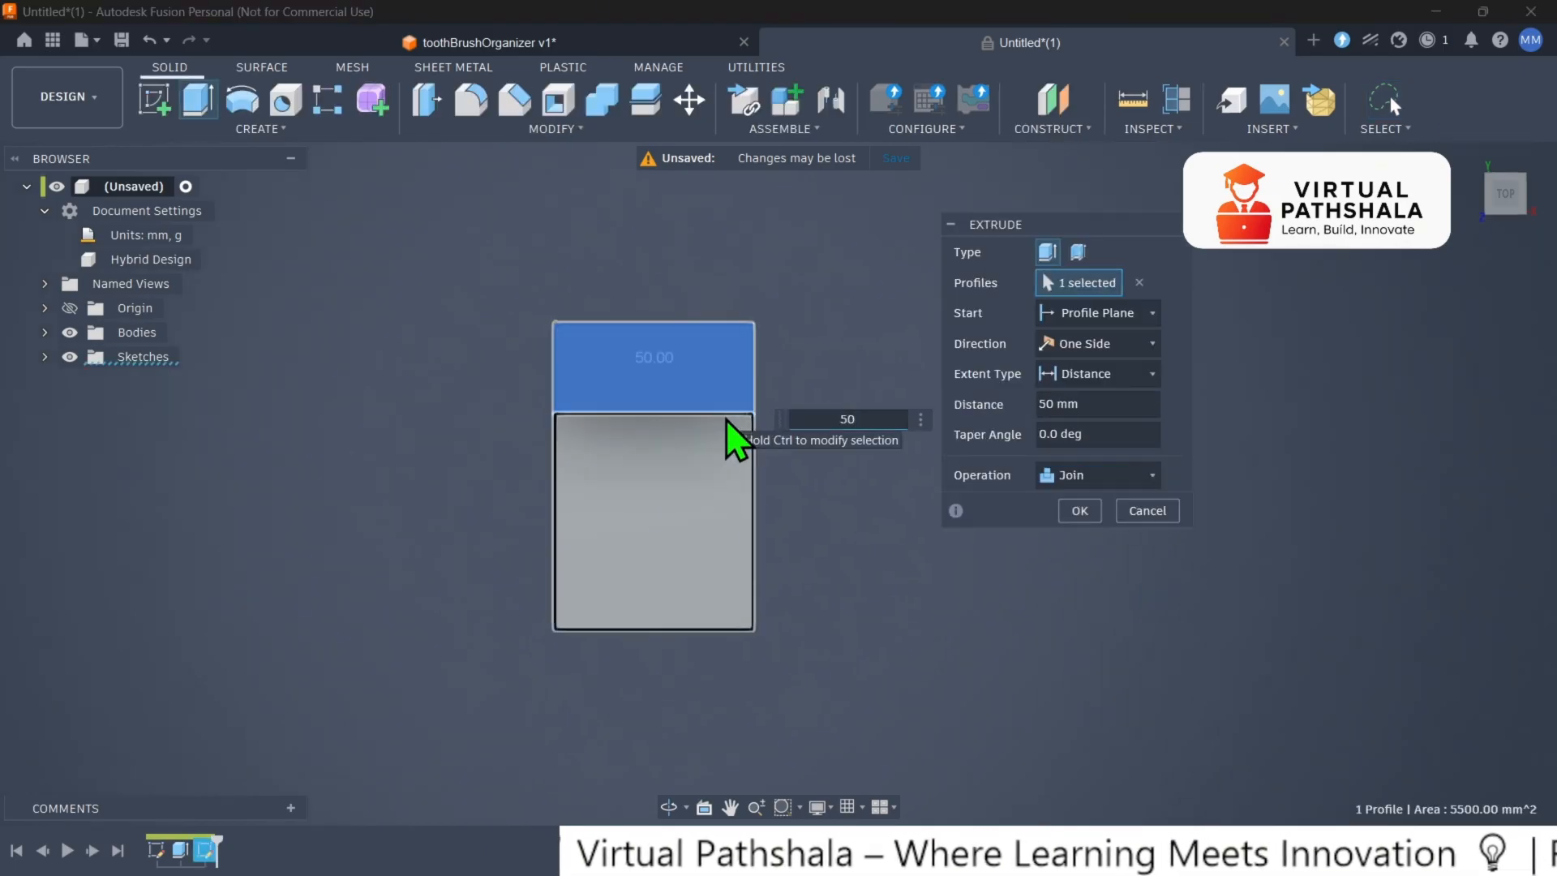
key("Return")
Compare the block with the curved side profile in the toothBrushOrganizer v1 design, and return to the untitled design.
left_click_drag(1502, 198, 1478, 237)
left_click(1468, 157)
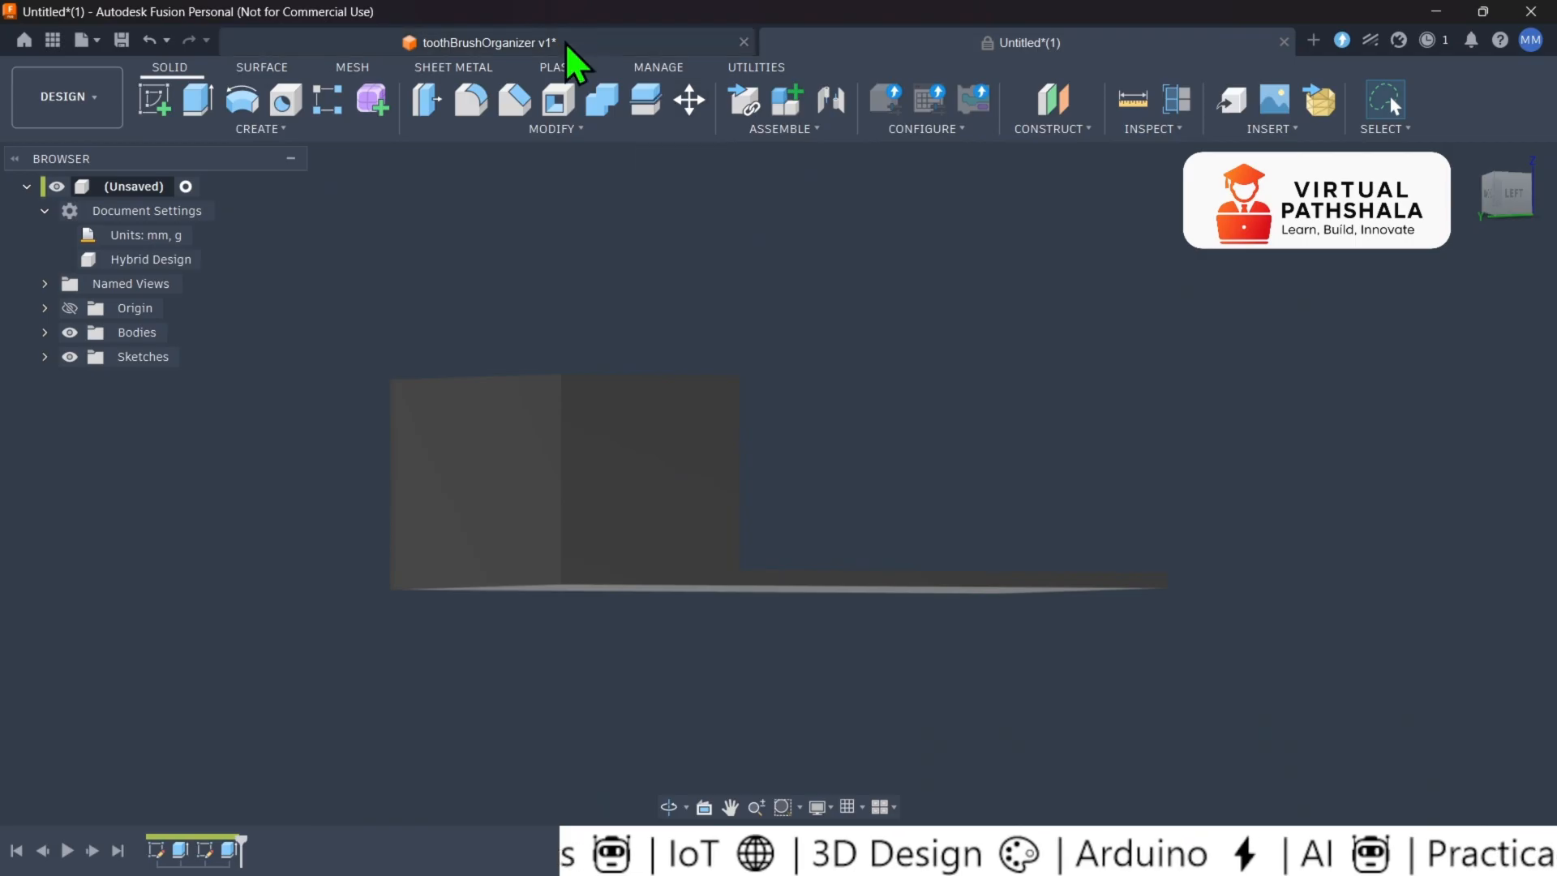
left_click(572, 44)
left_click(1468, 158)
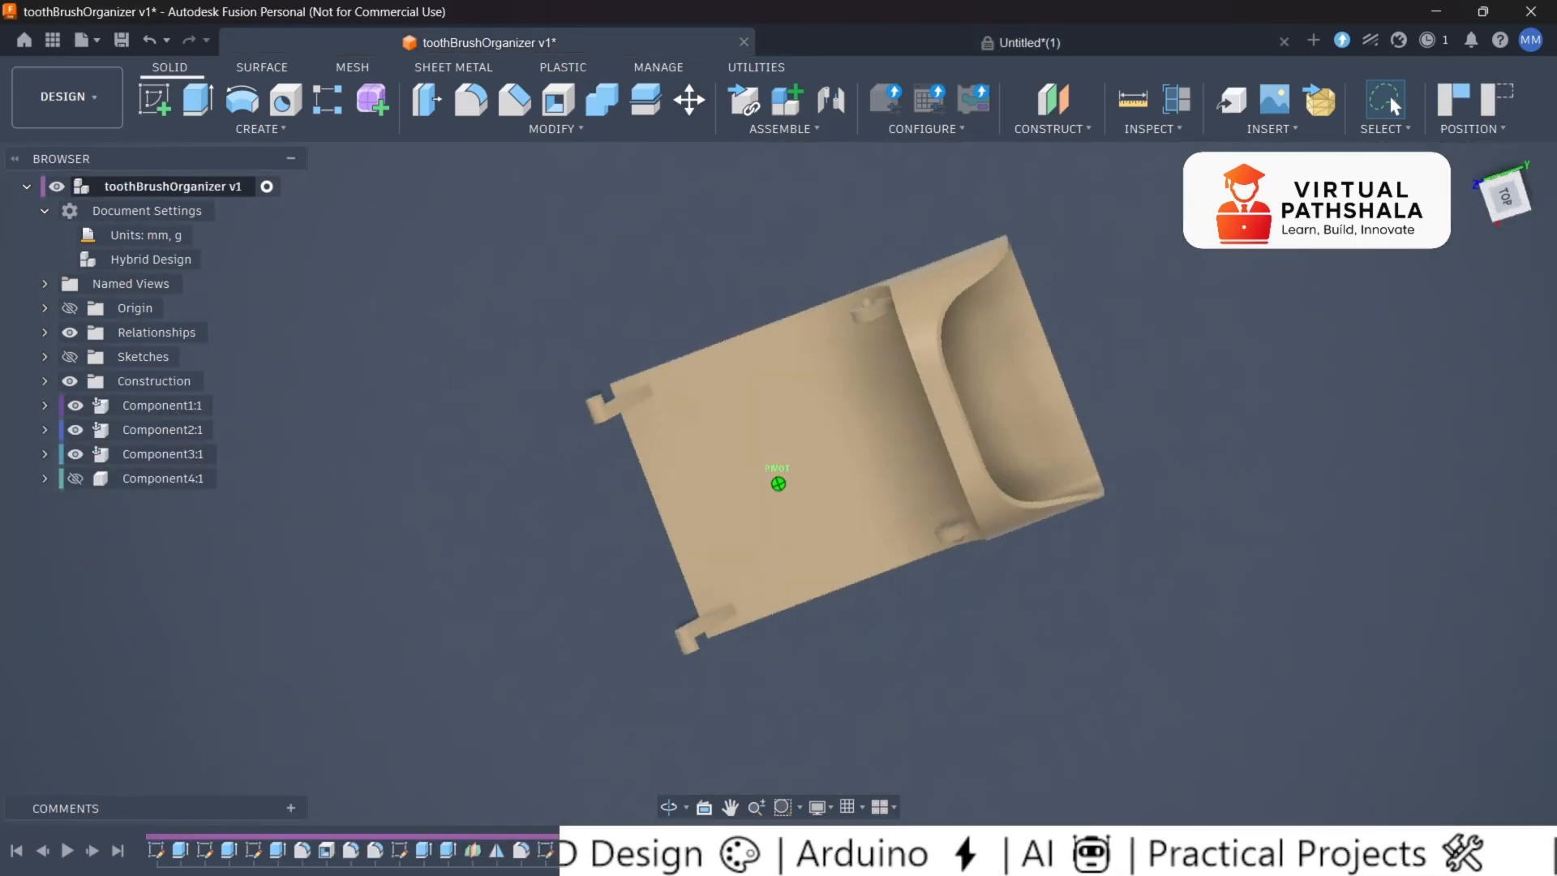
left_click_drag(1473, 168, 1452, 220)
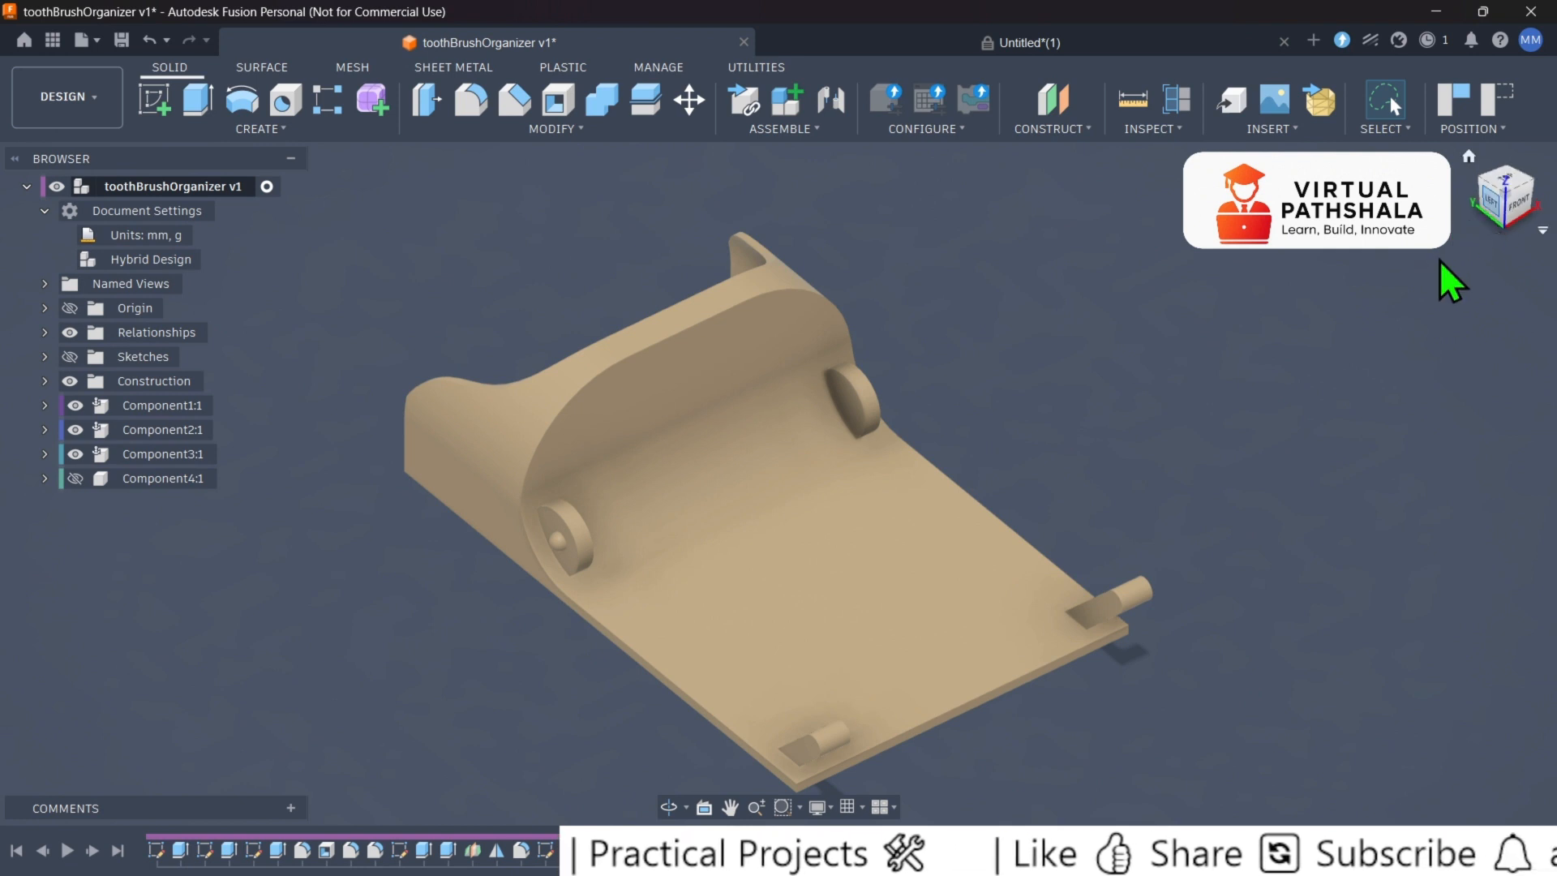
left_click(1491, 201)
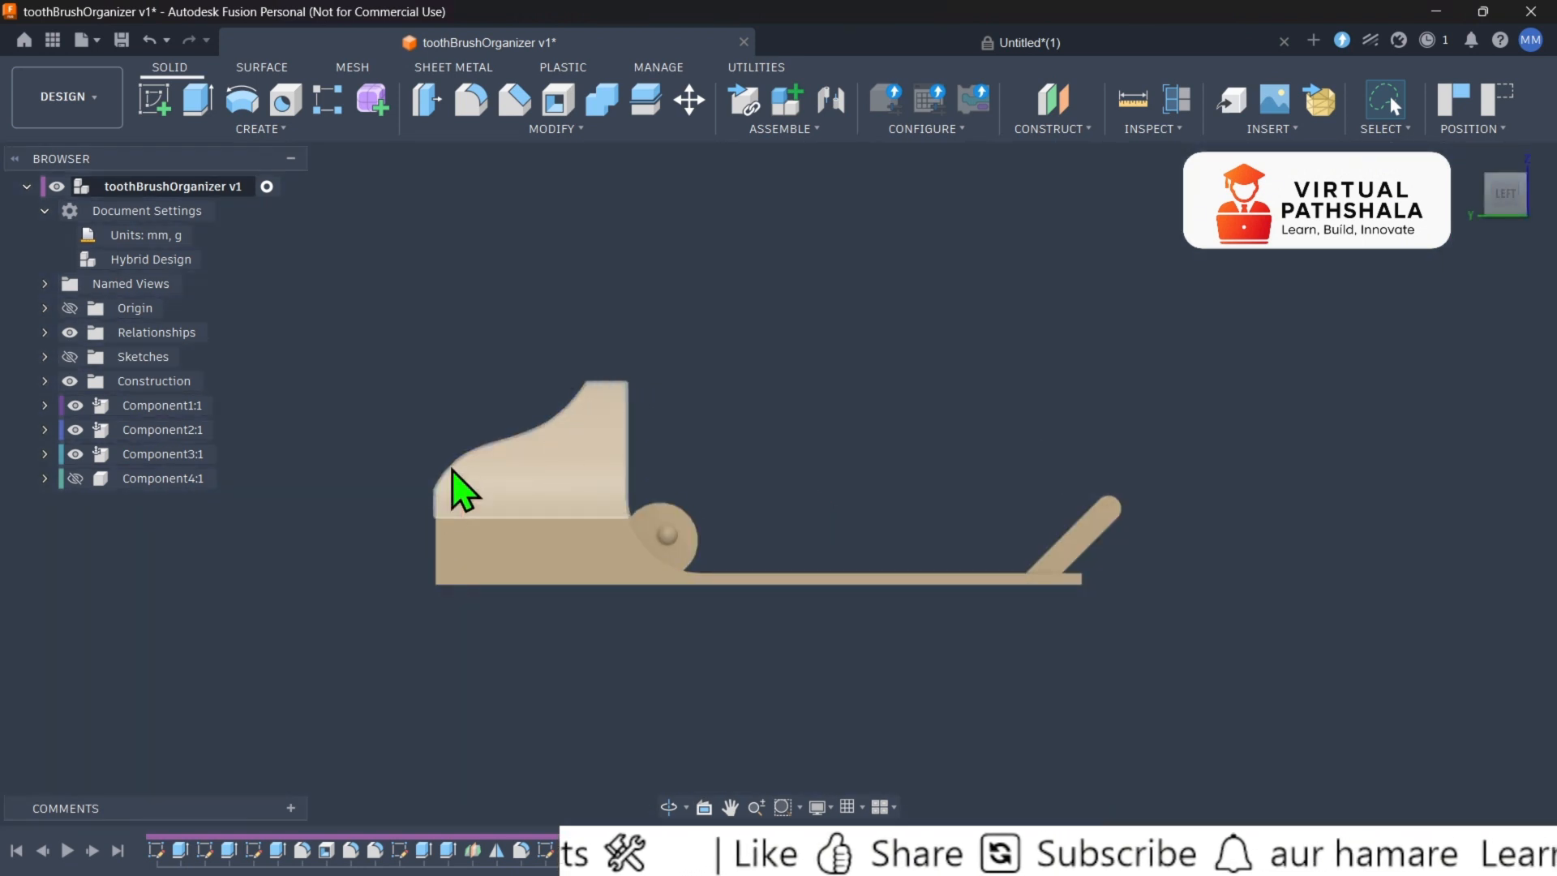
left_click(998, 41)
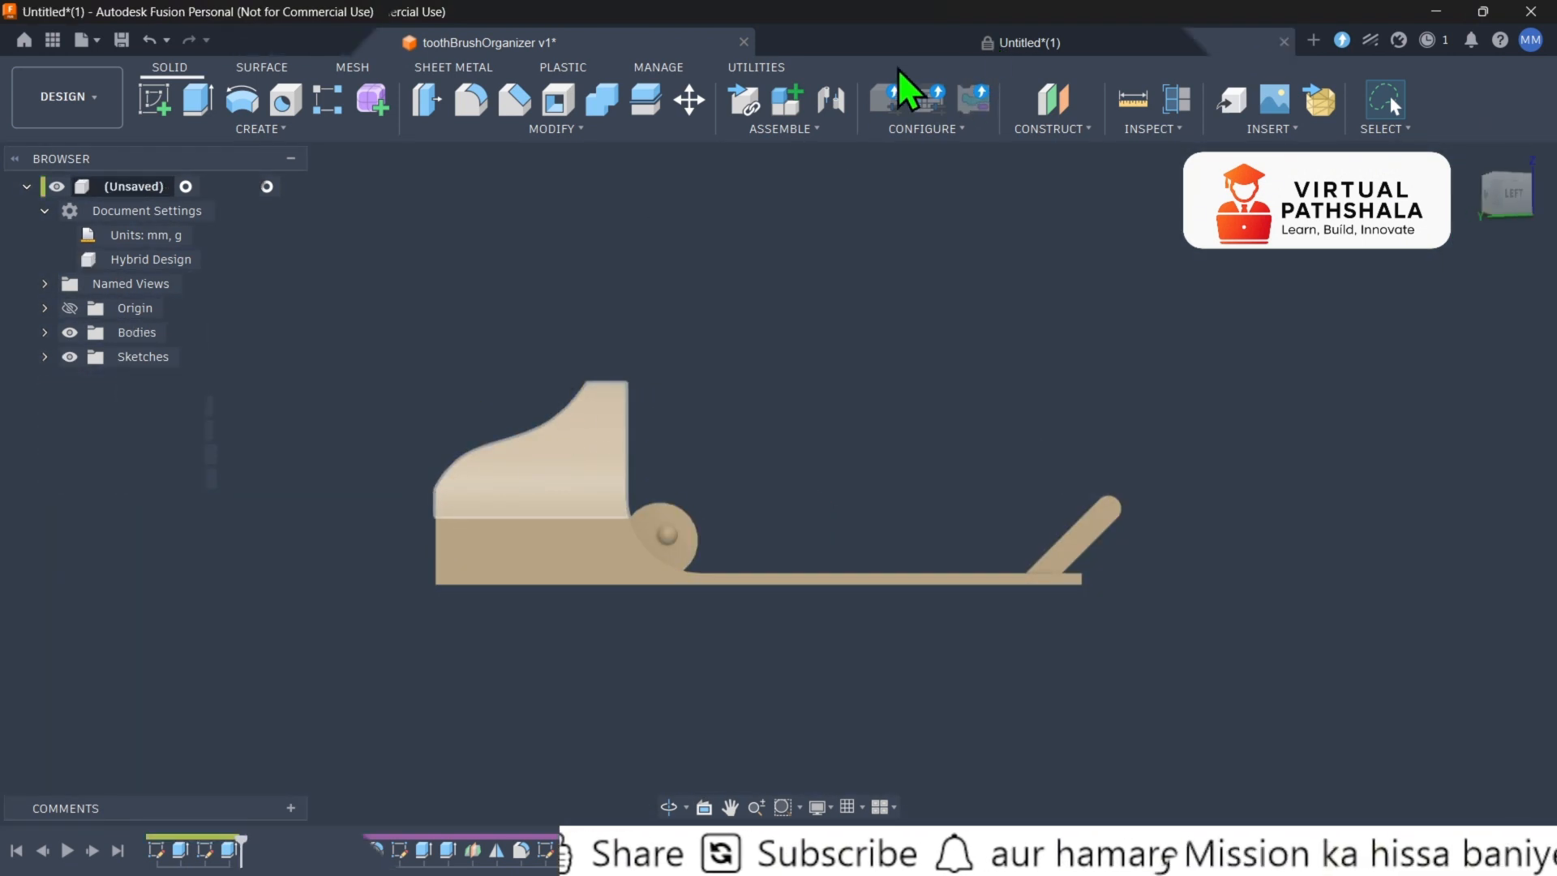
Start a sketch on the block's left side face and draw a 10 mm horizontal line inward from its upper inner corner.
left_click(433, 483)
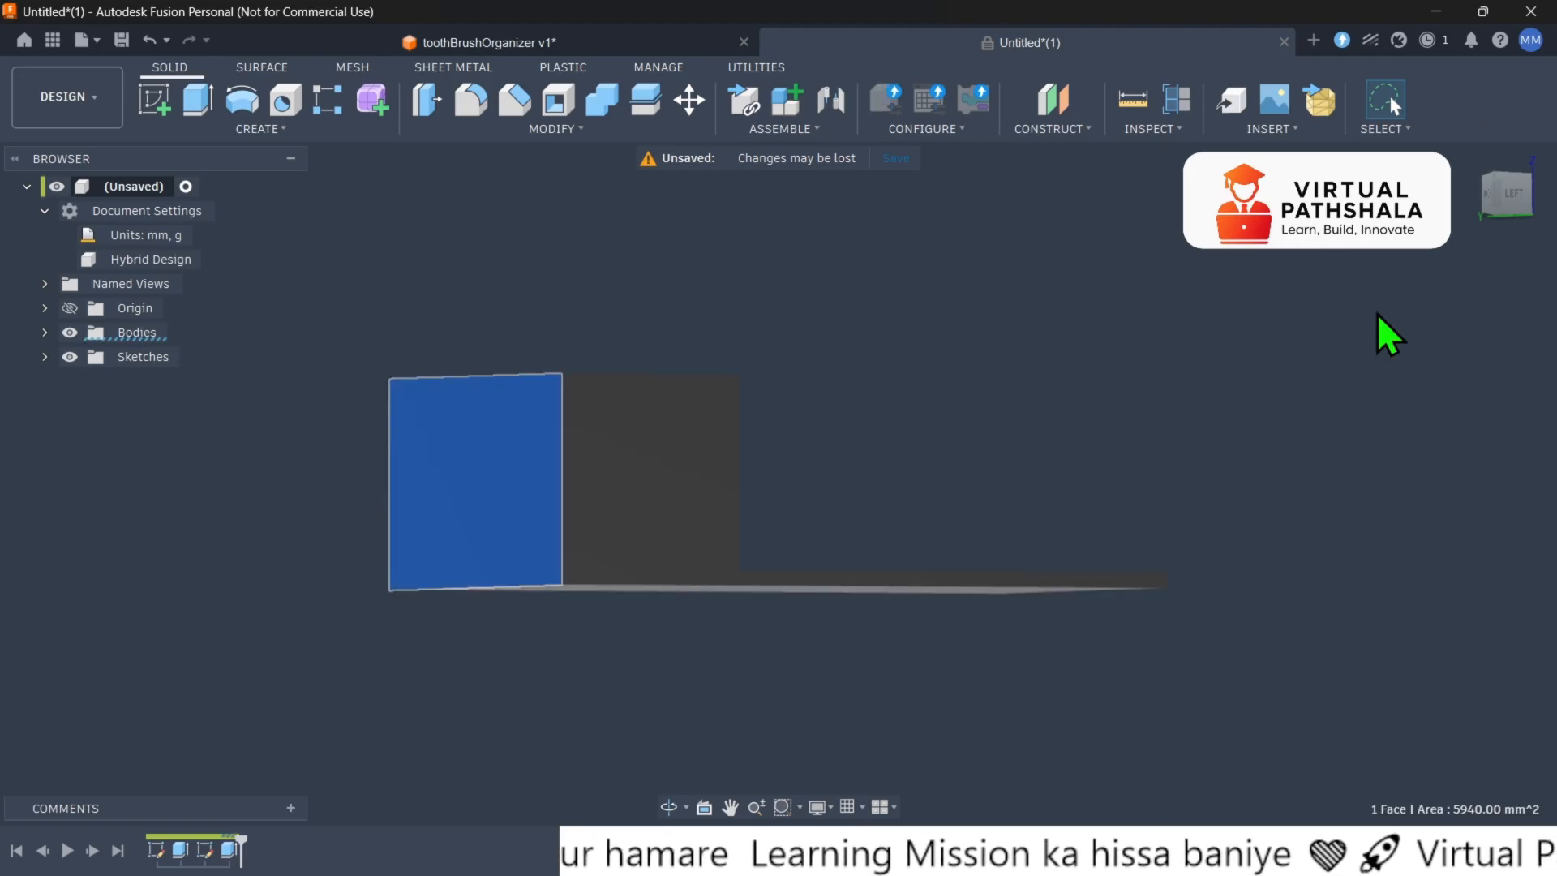
left_click(1507, 204)
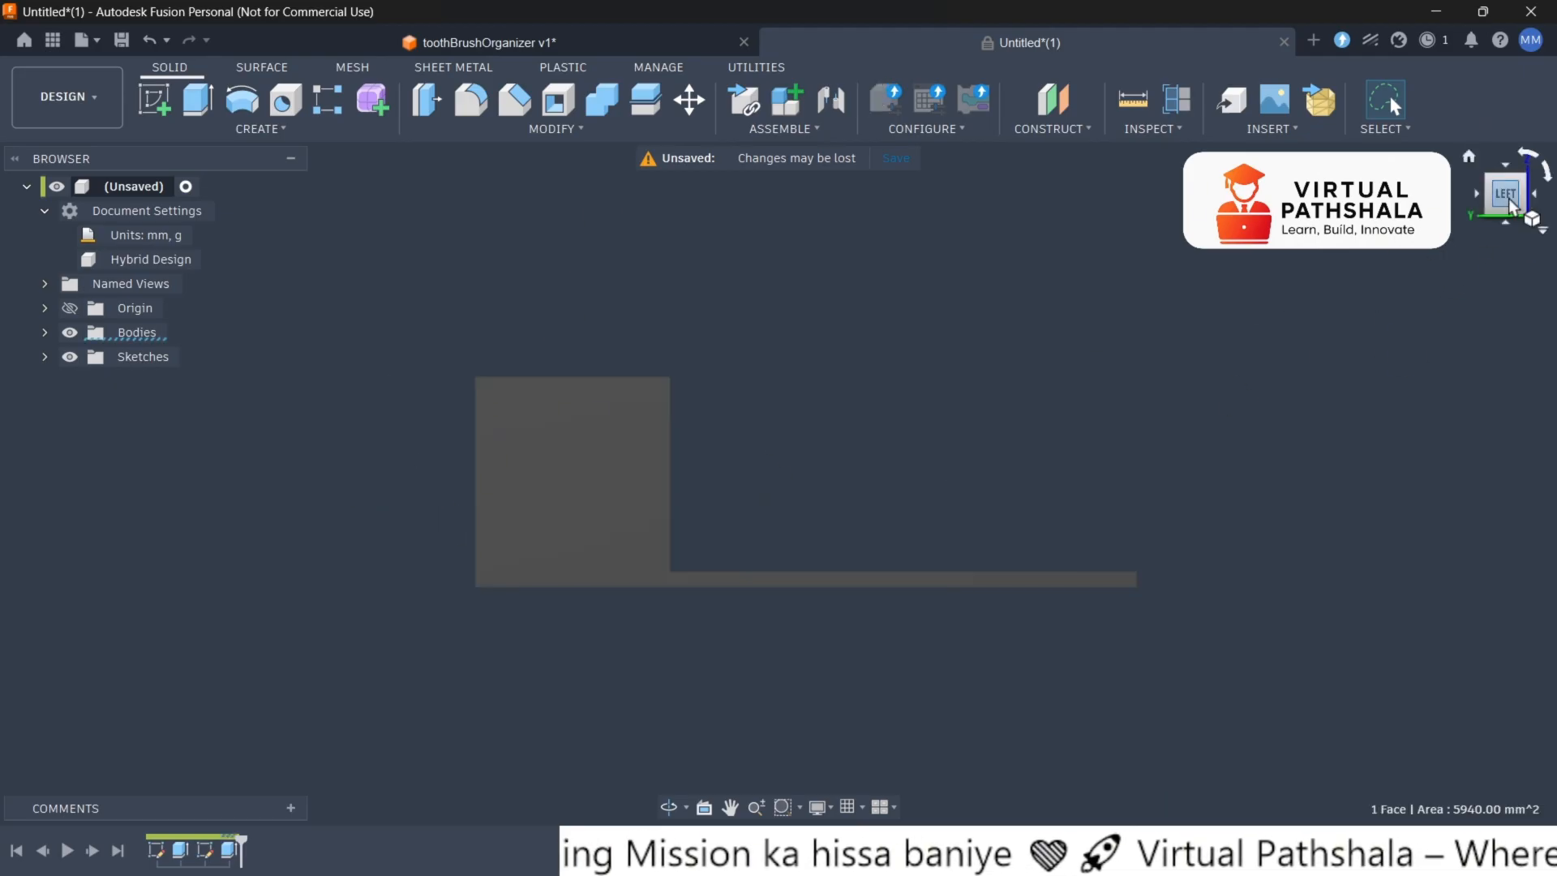
left_click_drag(1510, 199, 1526, 204)
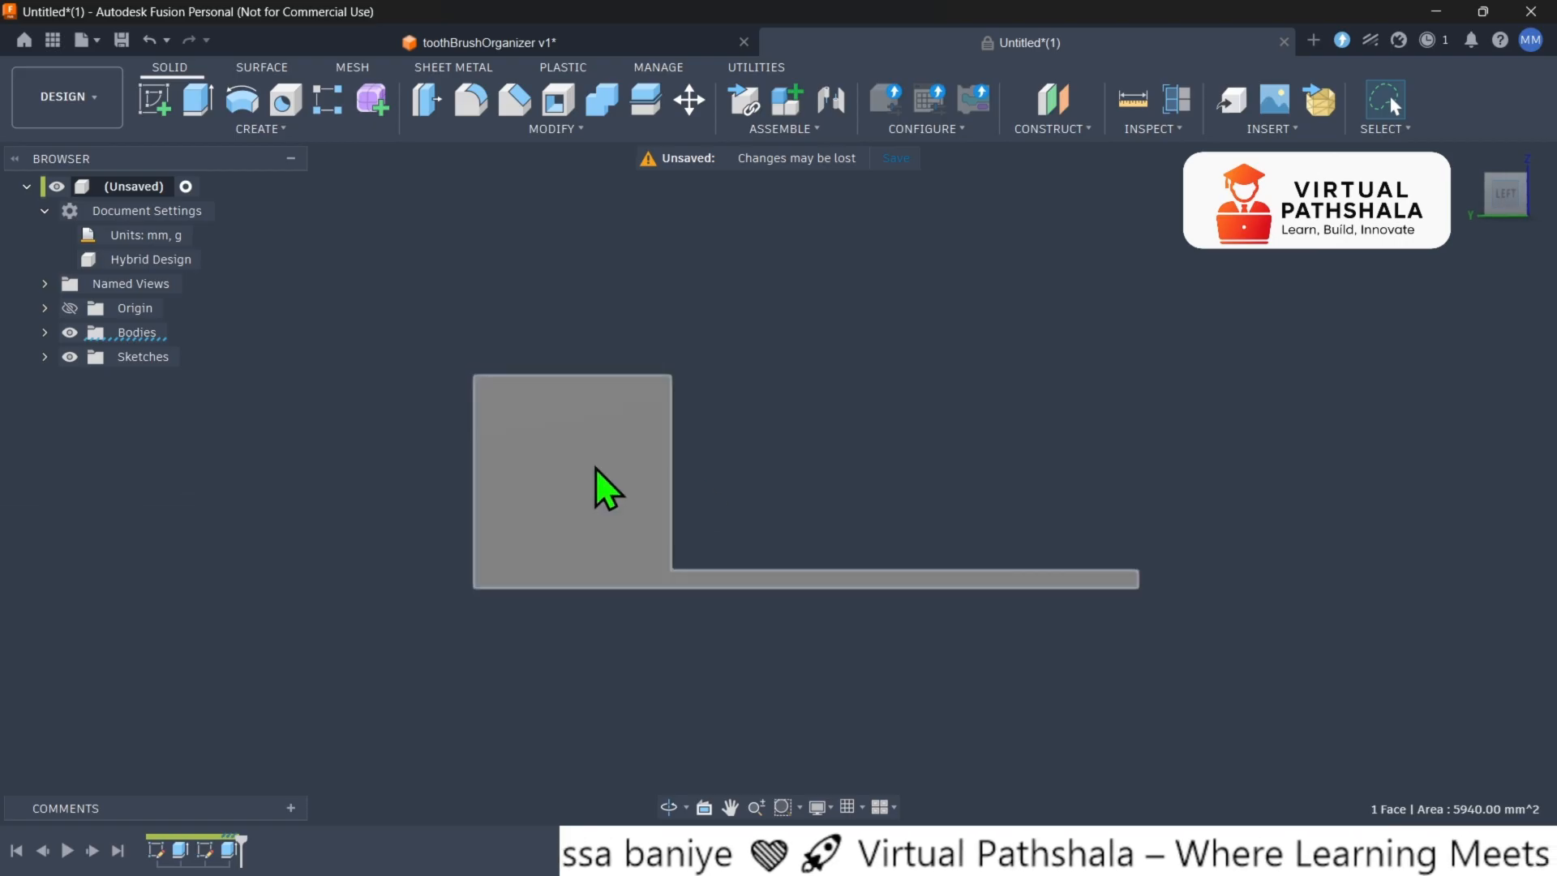
left_click(605, 490)
left_click(161, 106)
left_click(547, 377)
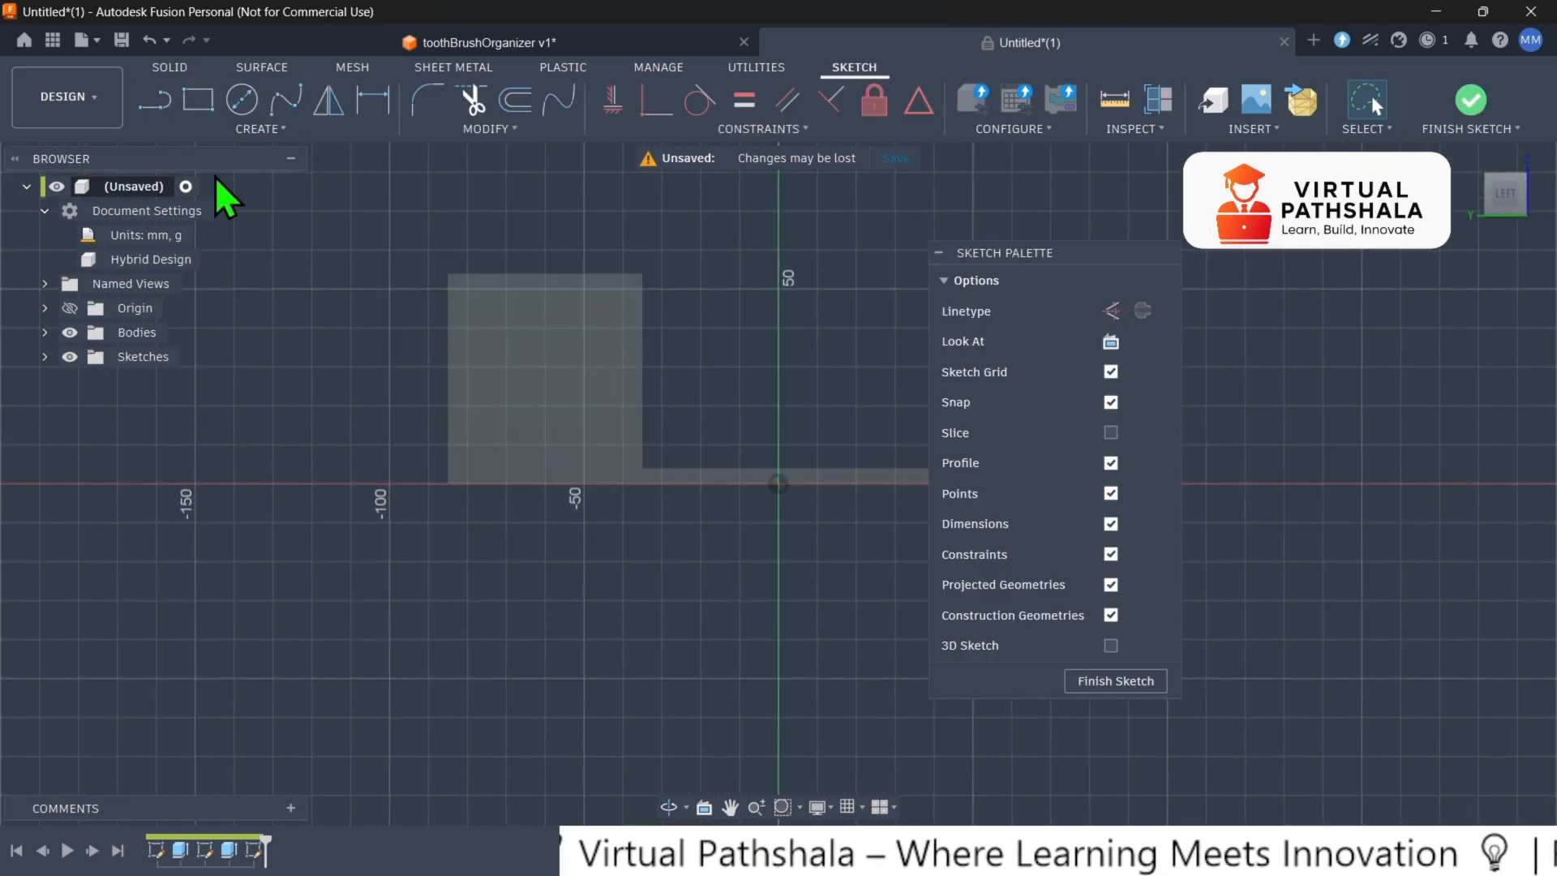
left_click(155, 101)
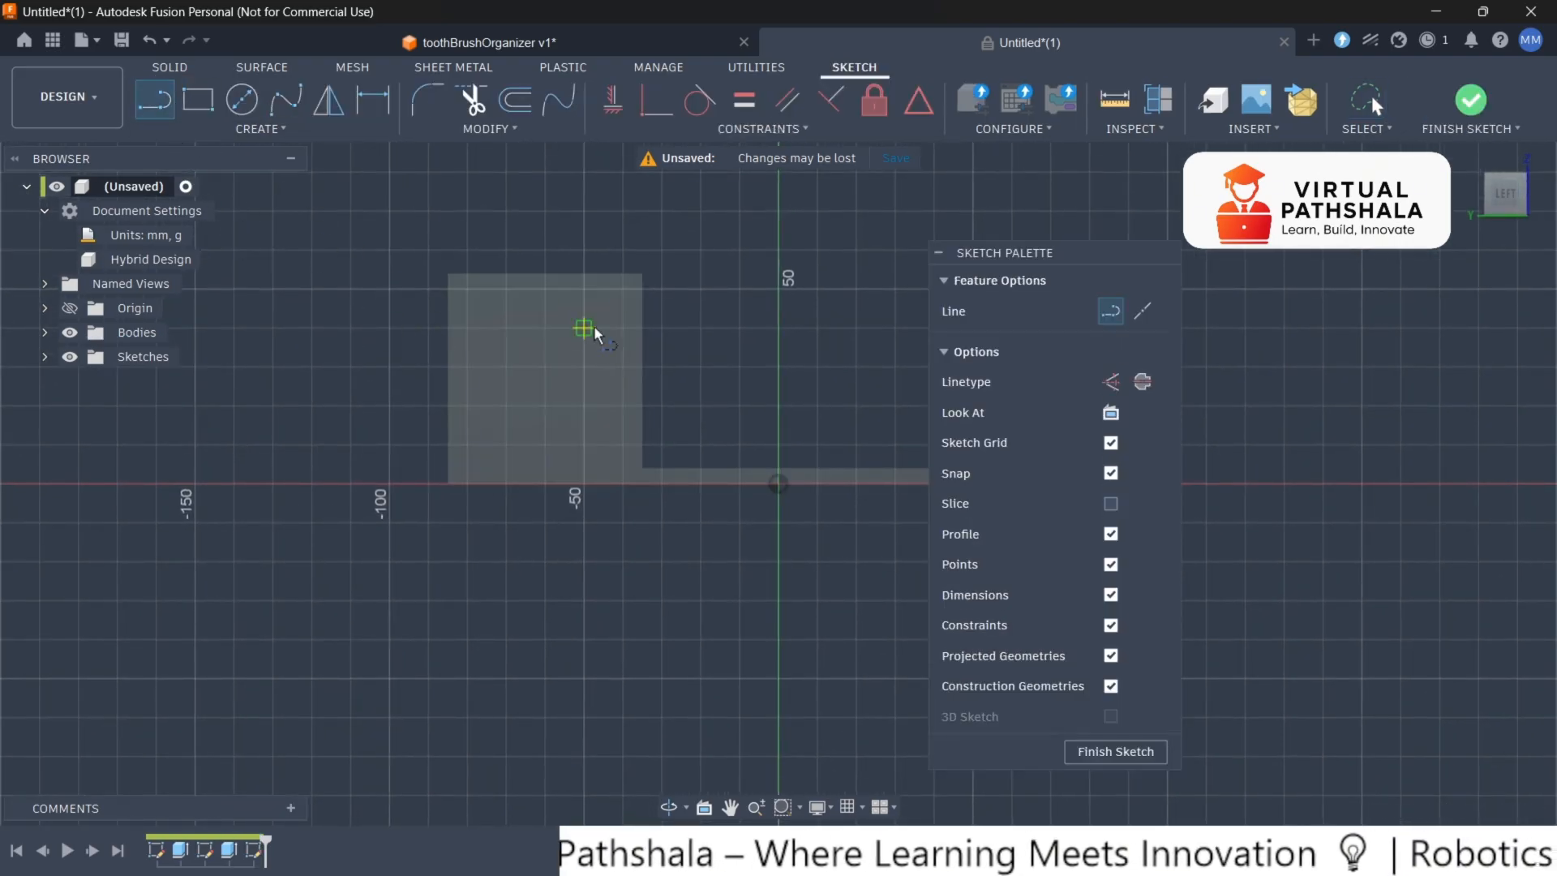
left_click(644, 275)
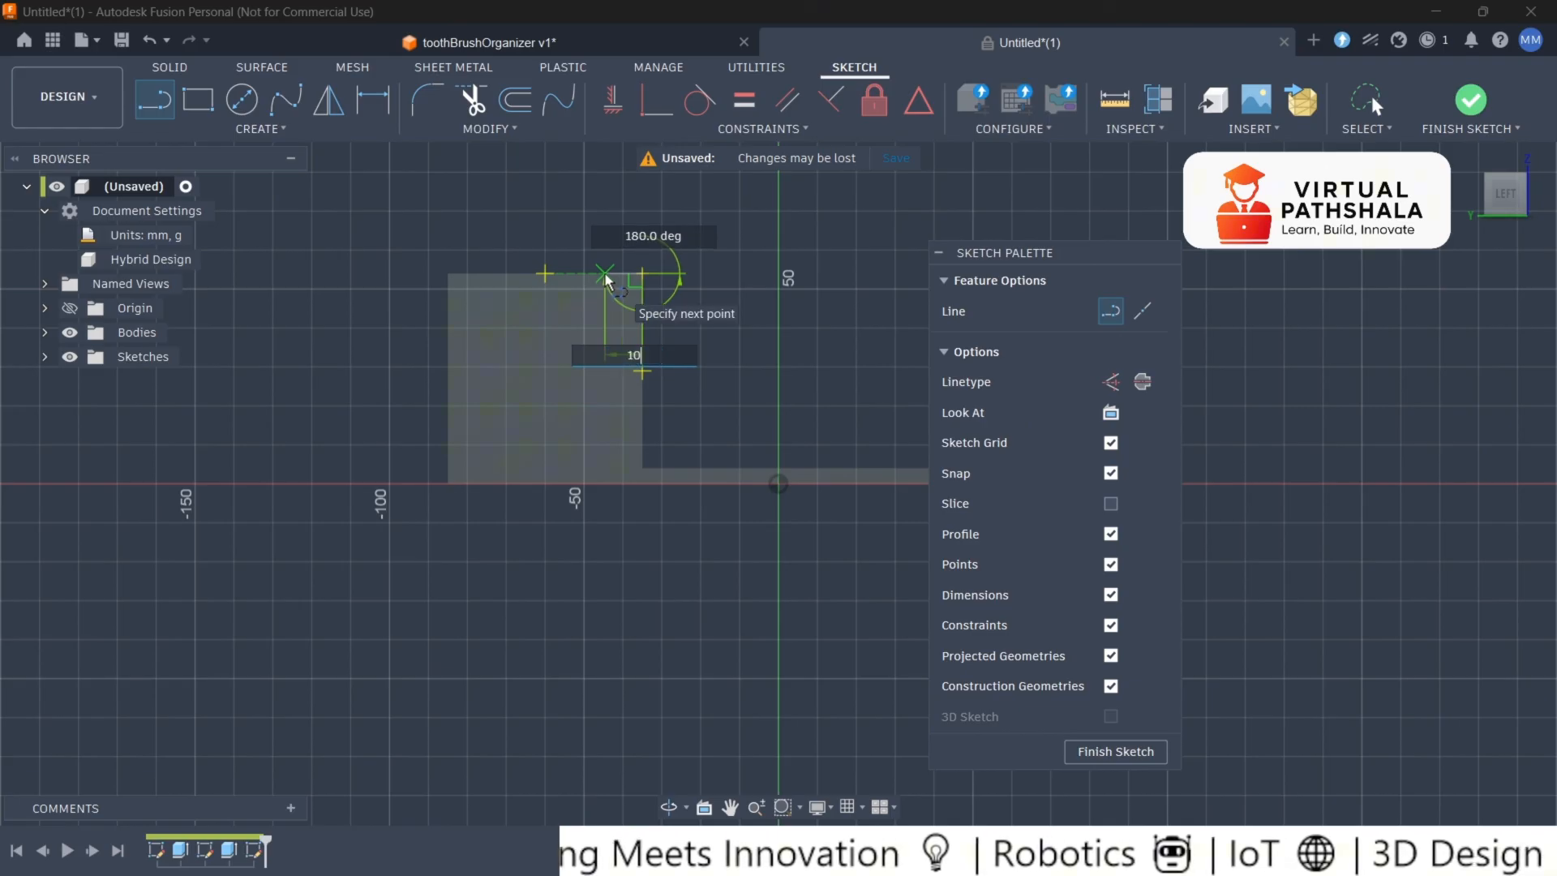
key("Return")
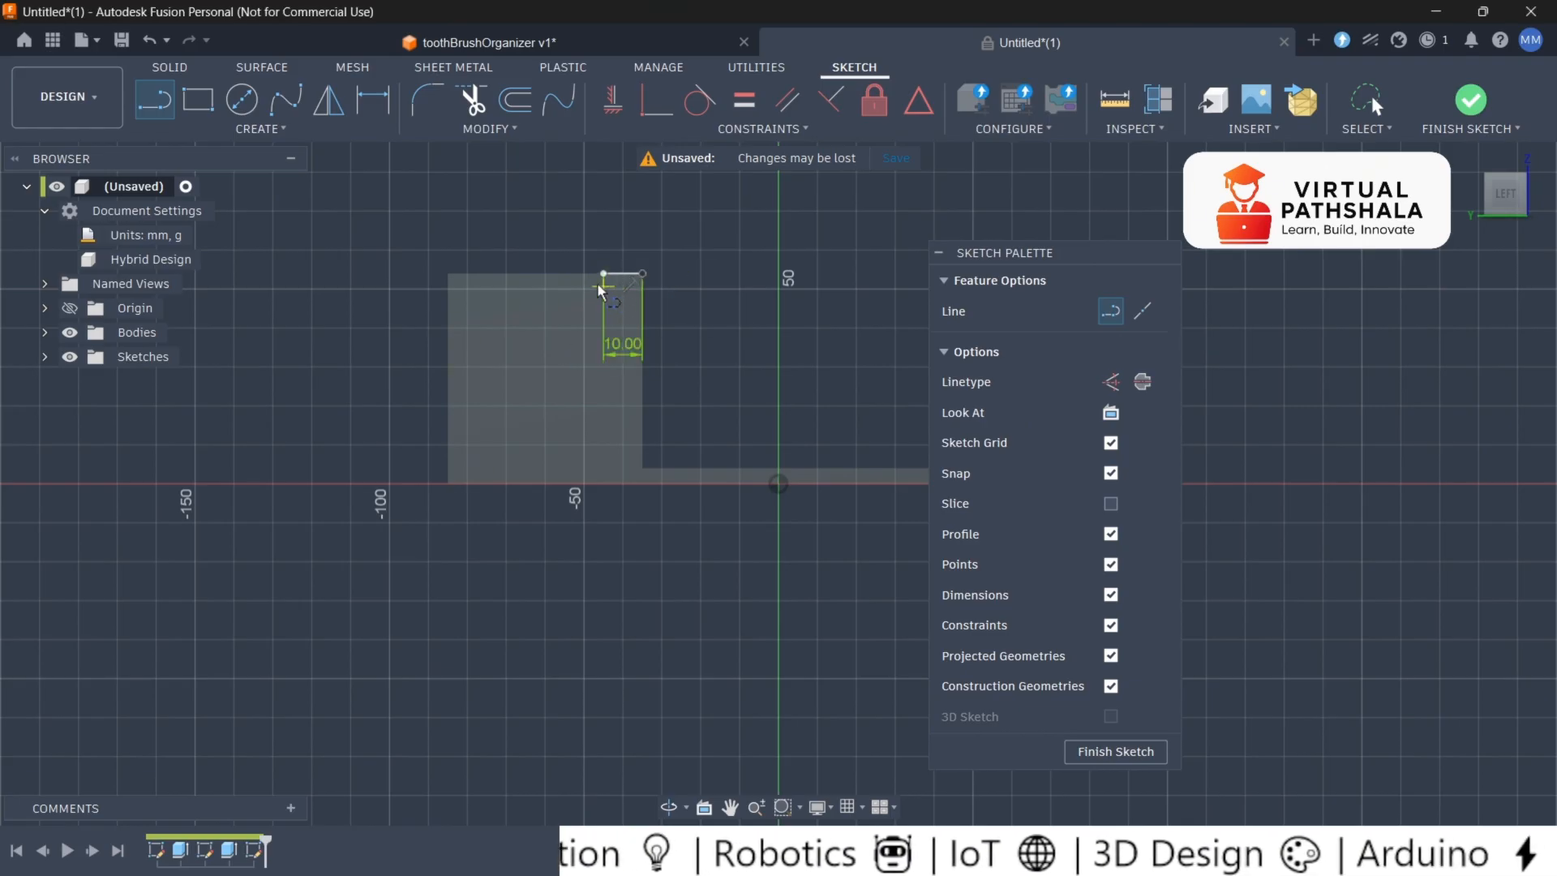
Start a fit point spline at the free end of the 10 mm line.
left_click(285, 99)
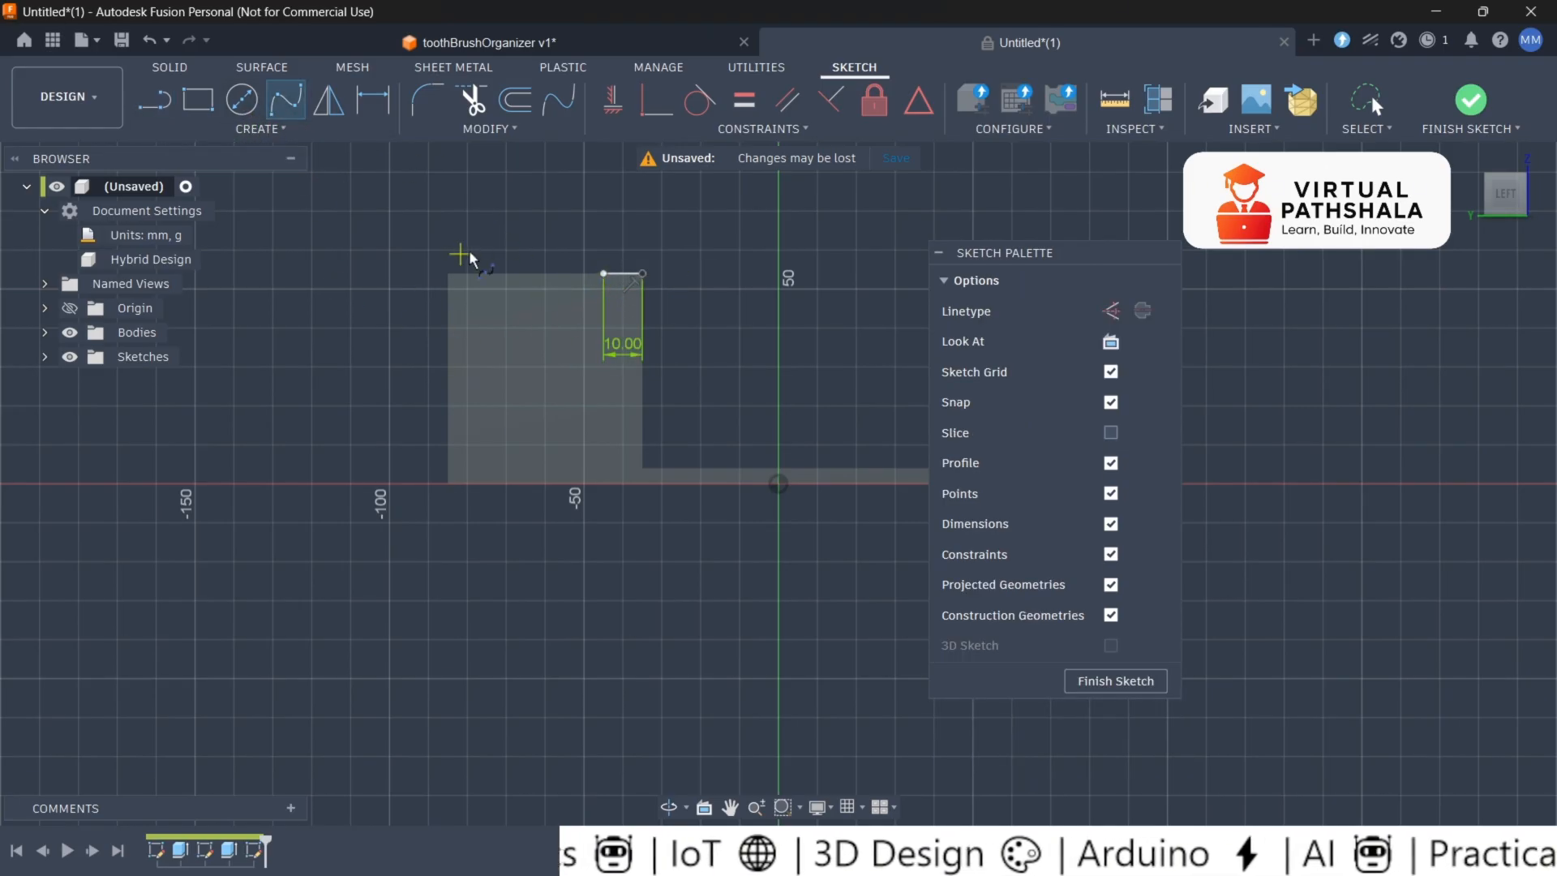
scroll(640, 273, "up", 3)
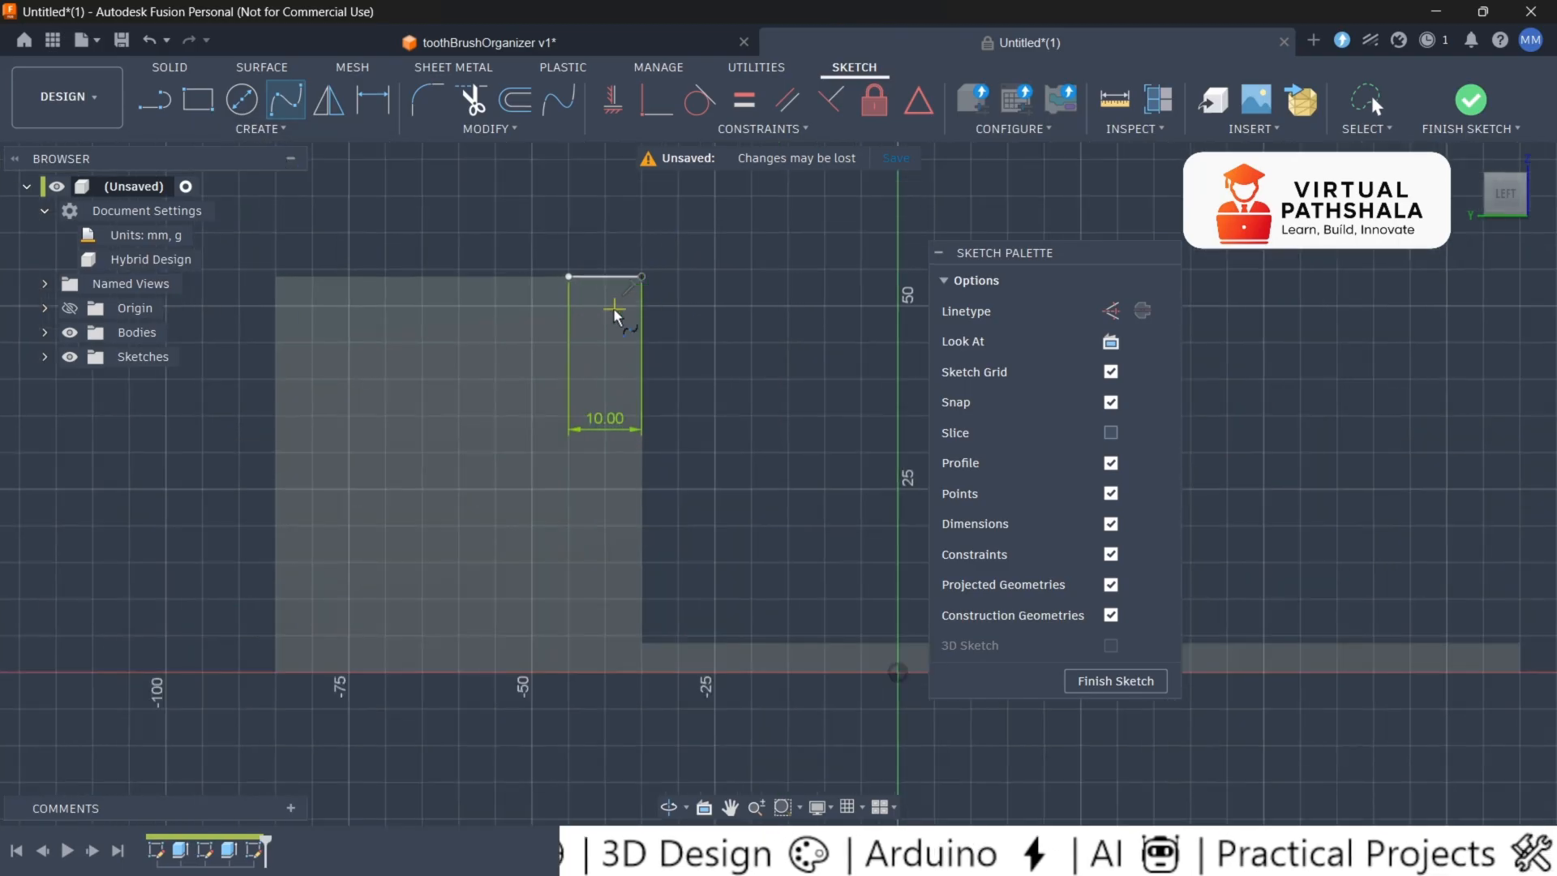
left_click(569, 276)
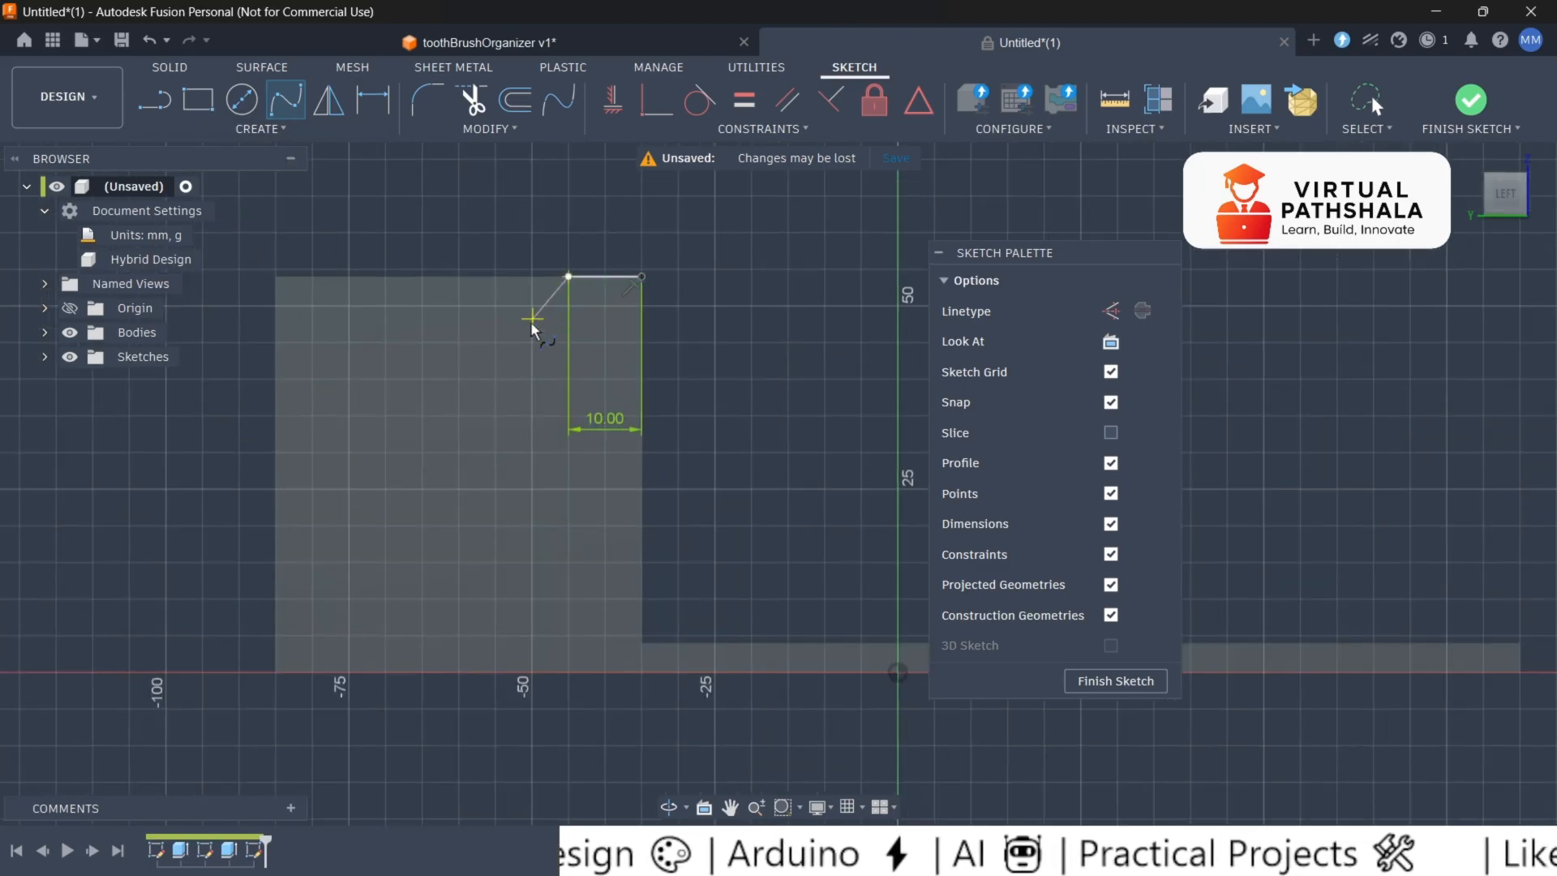
left_click(471, 366)
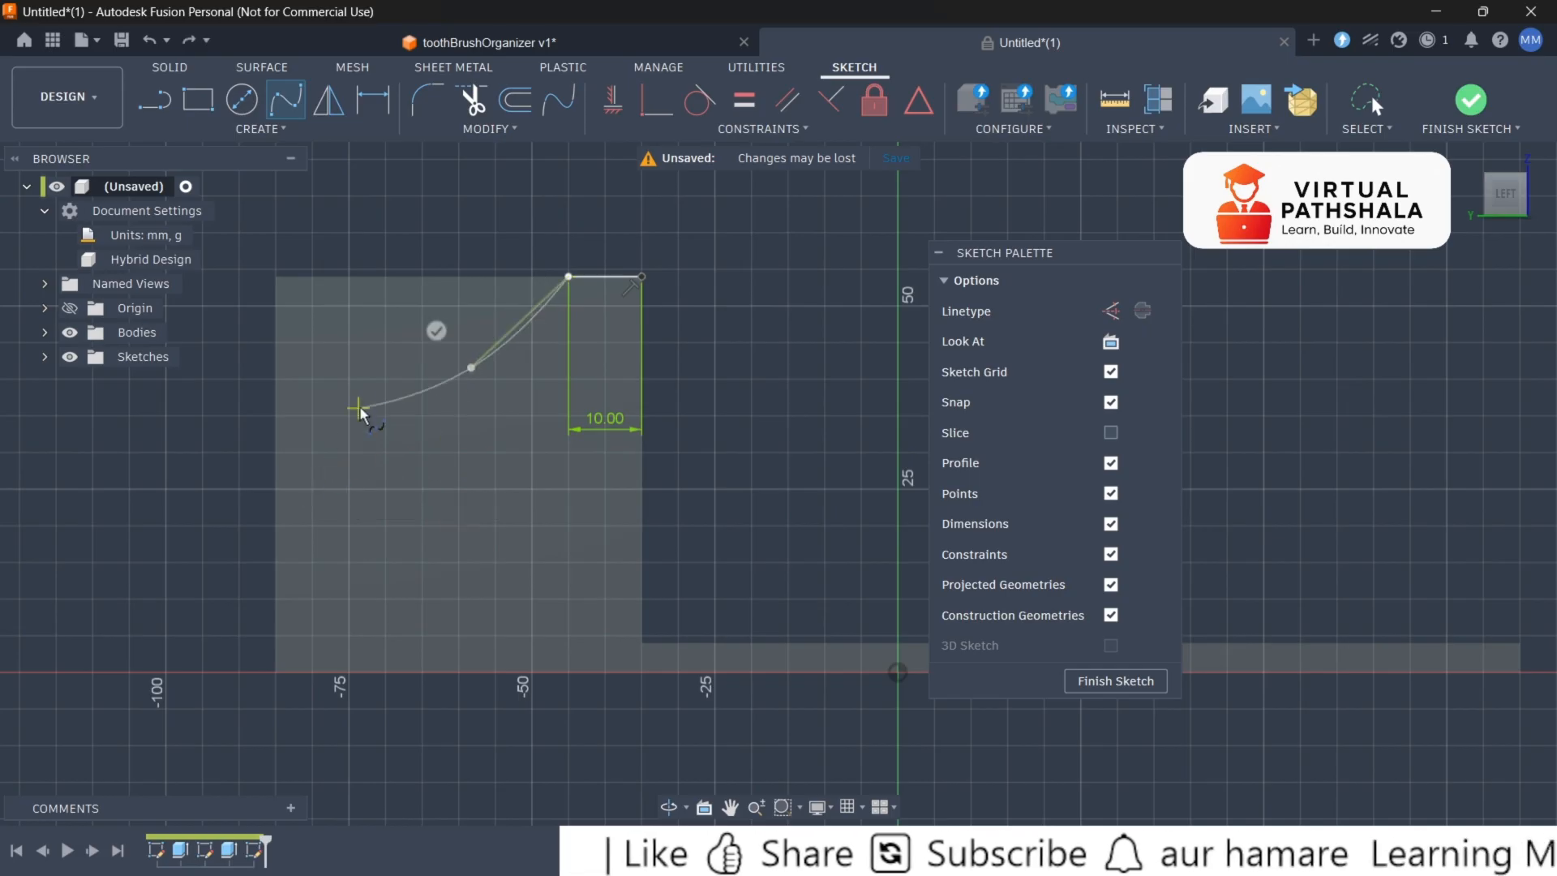
key("ctrl+z")
left_click(458, 355)
left_click(403, 458)
key("ctrl+z")
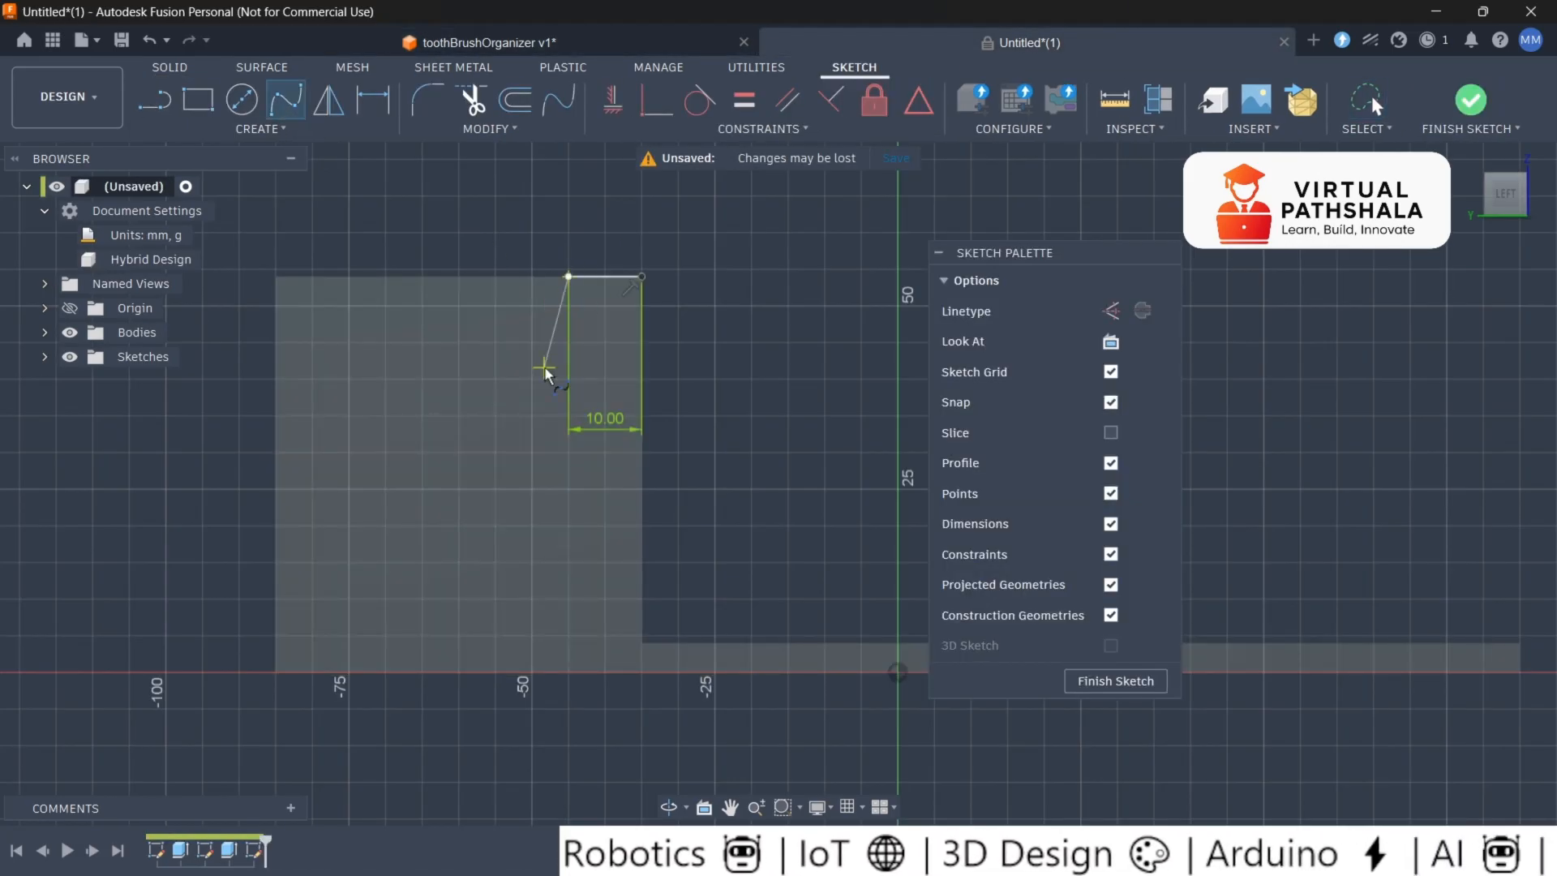
Run the spline through two intermediate points to the block's outer edge, and move the point nearest the line to about 42 mm height.
left_click(545, 370)
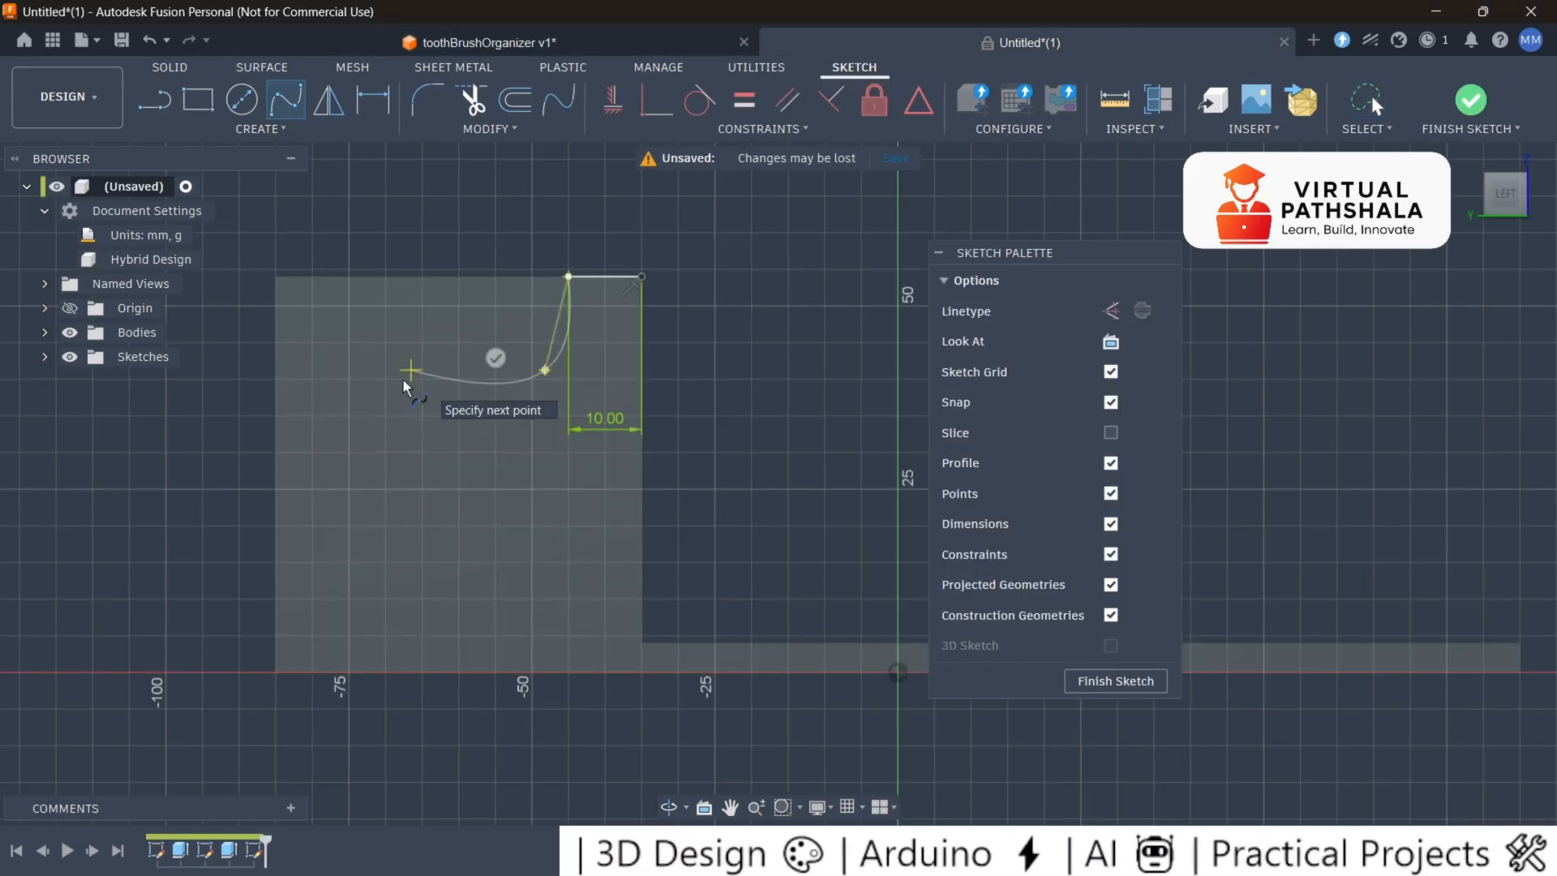
left_click(410, 377)
double_click(276, 453)
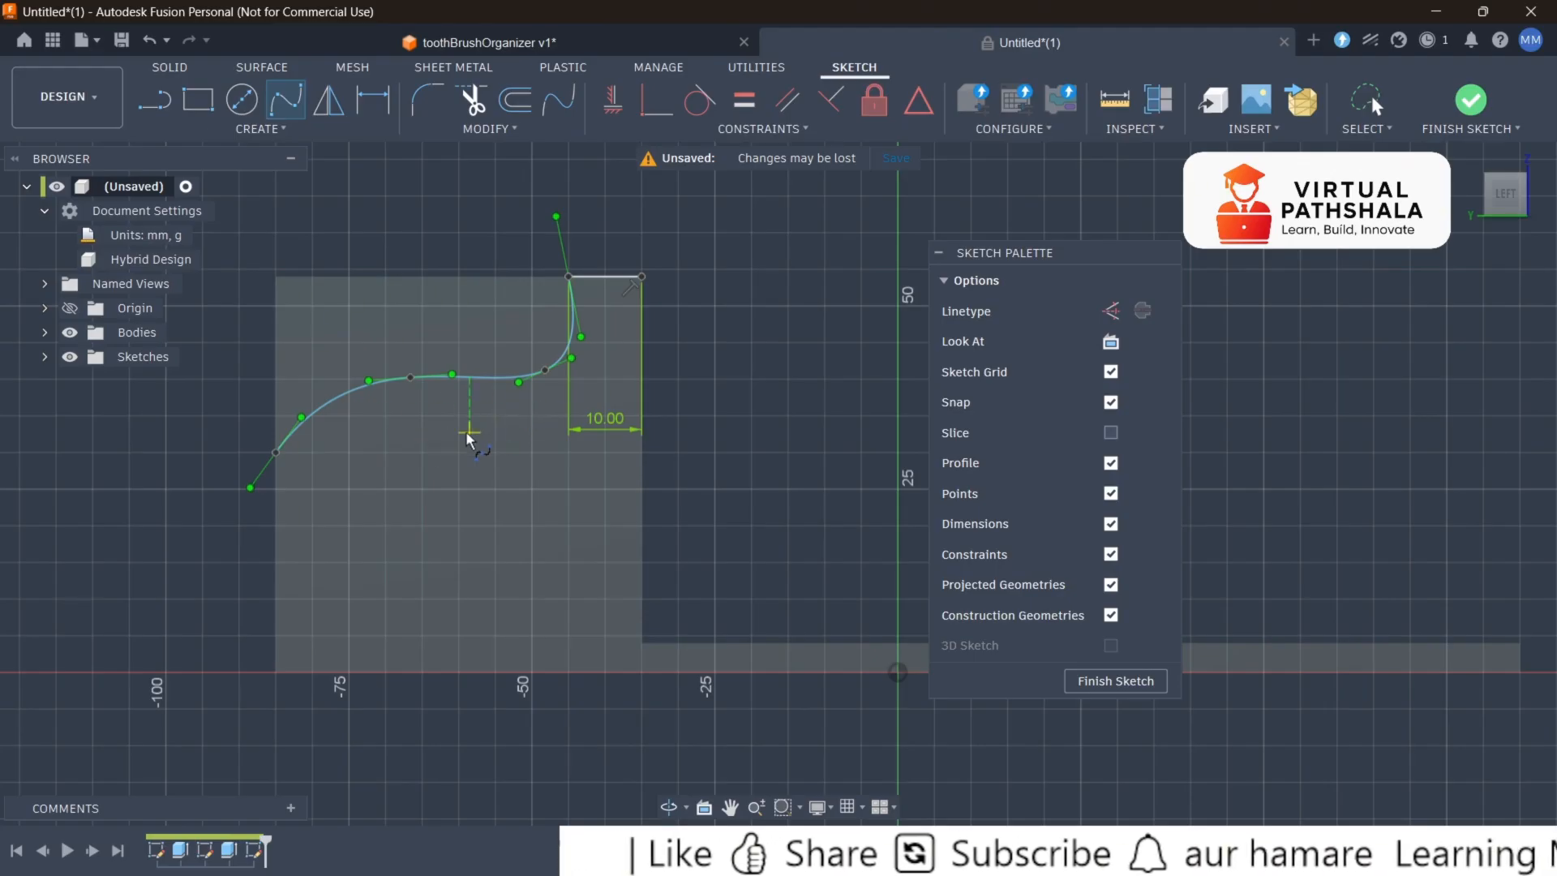
key("Escape")
left_click_drag(545, 372, 501, 365)
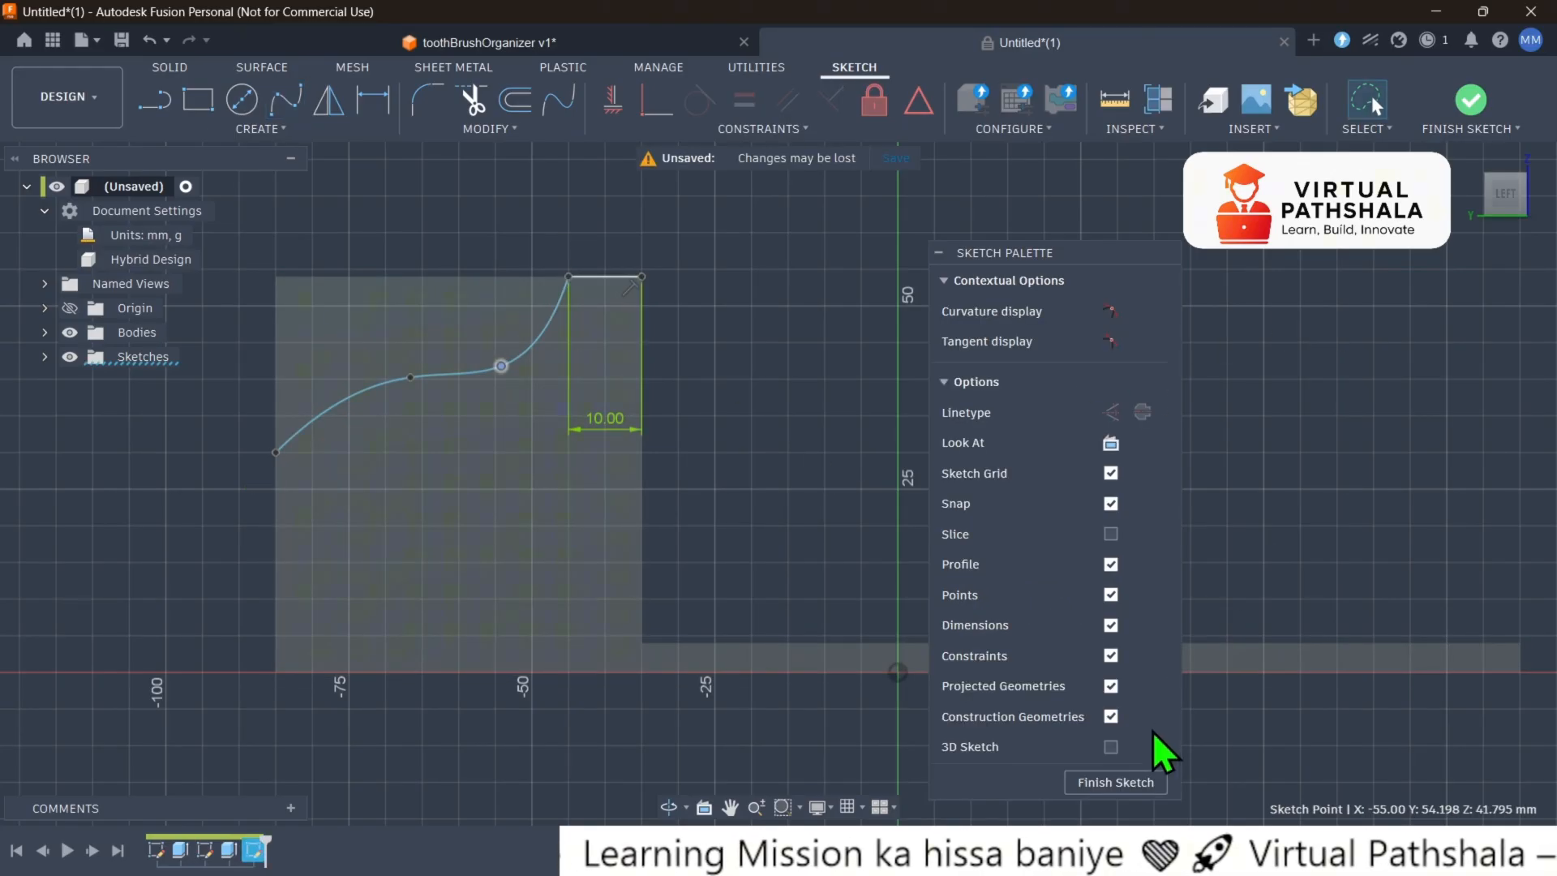
Finish the sketch and cut away the area above the spline with a -150 mm extrusion along the block.
left_click(1138, 781)
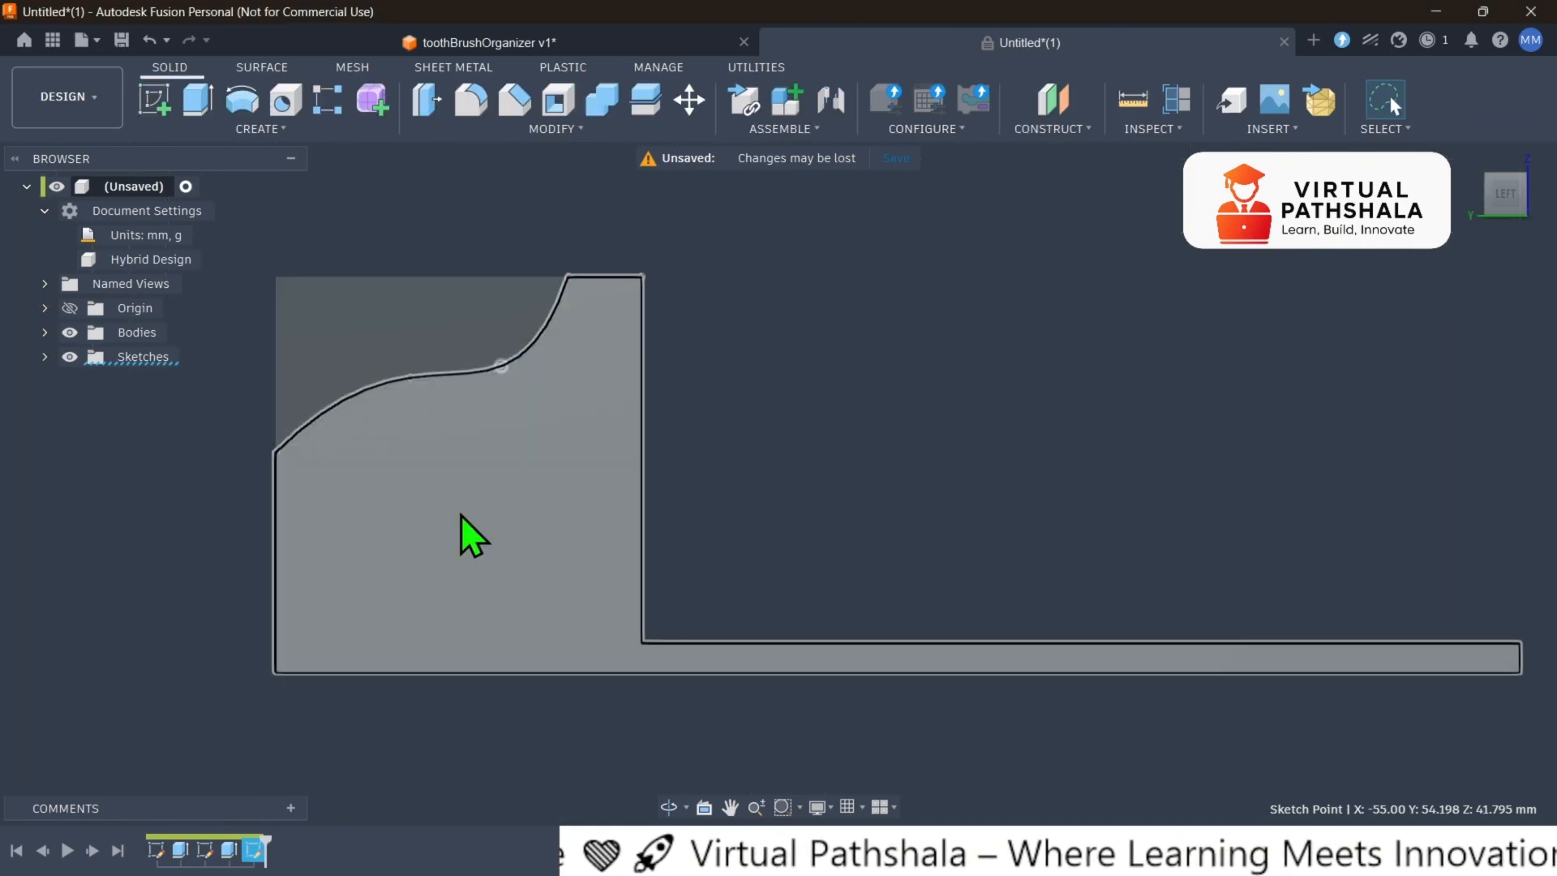
left_click(361, 337)
key("e")
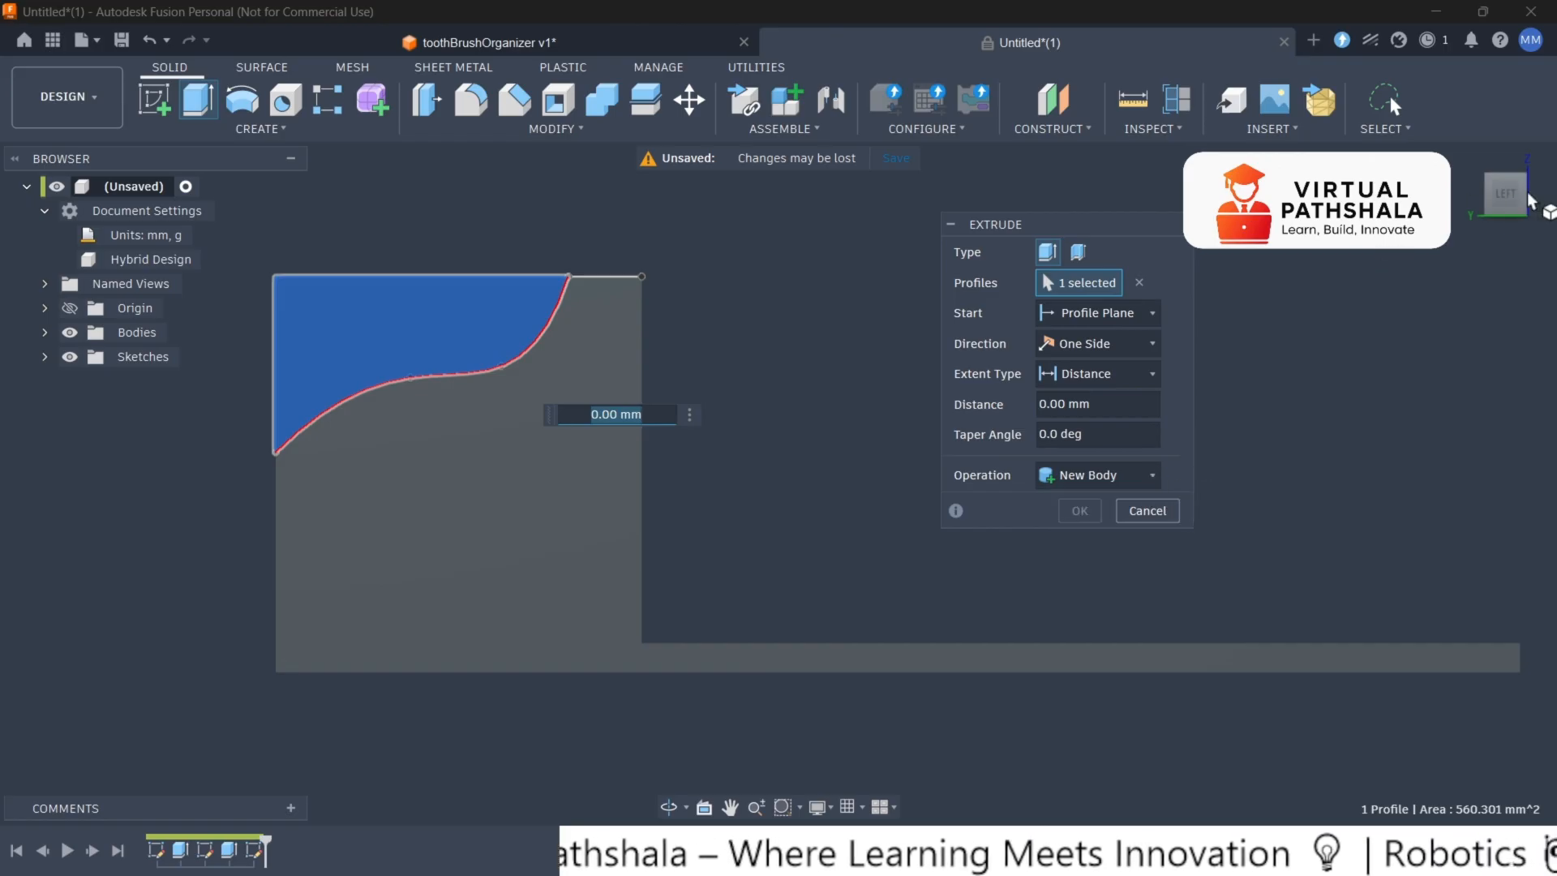
left_click(1528, 200)
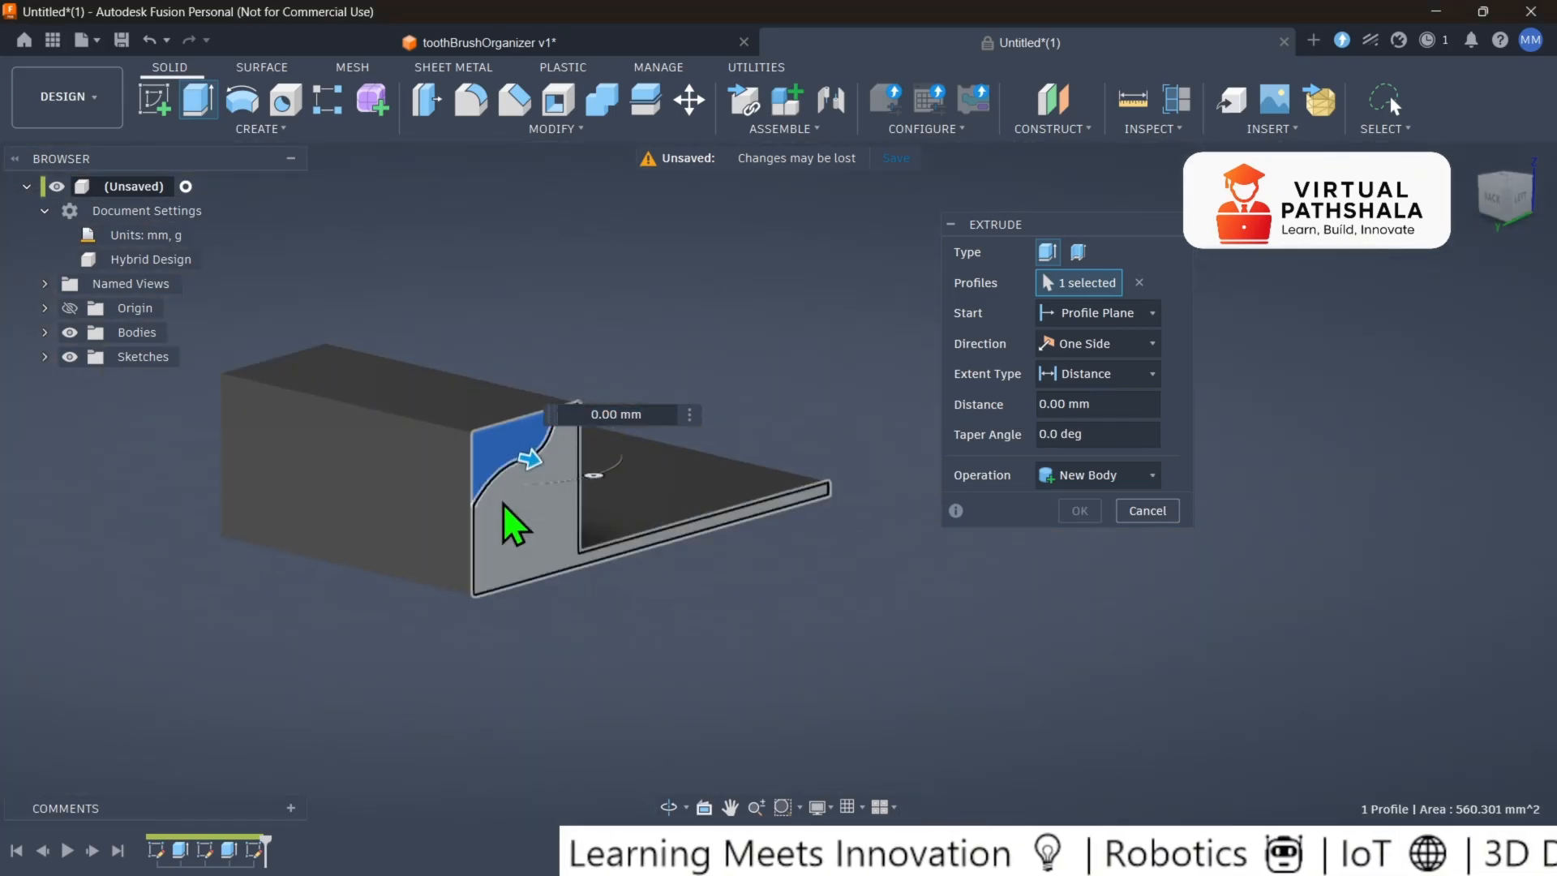
left_click_drag(529, 460, 174, 365)
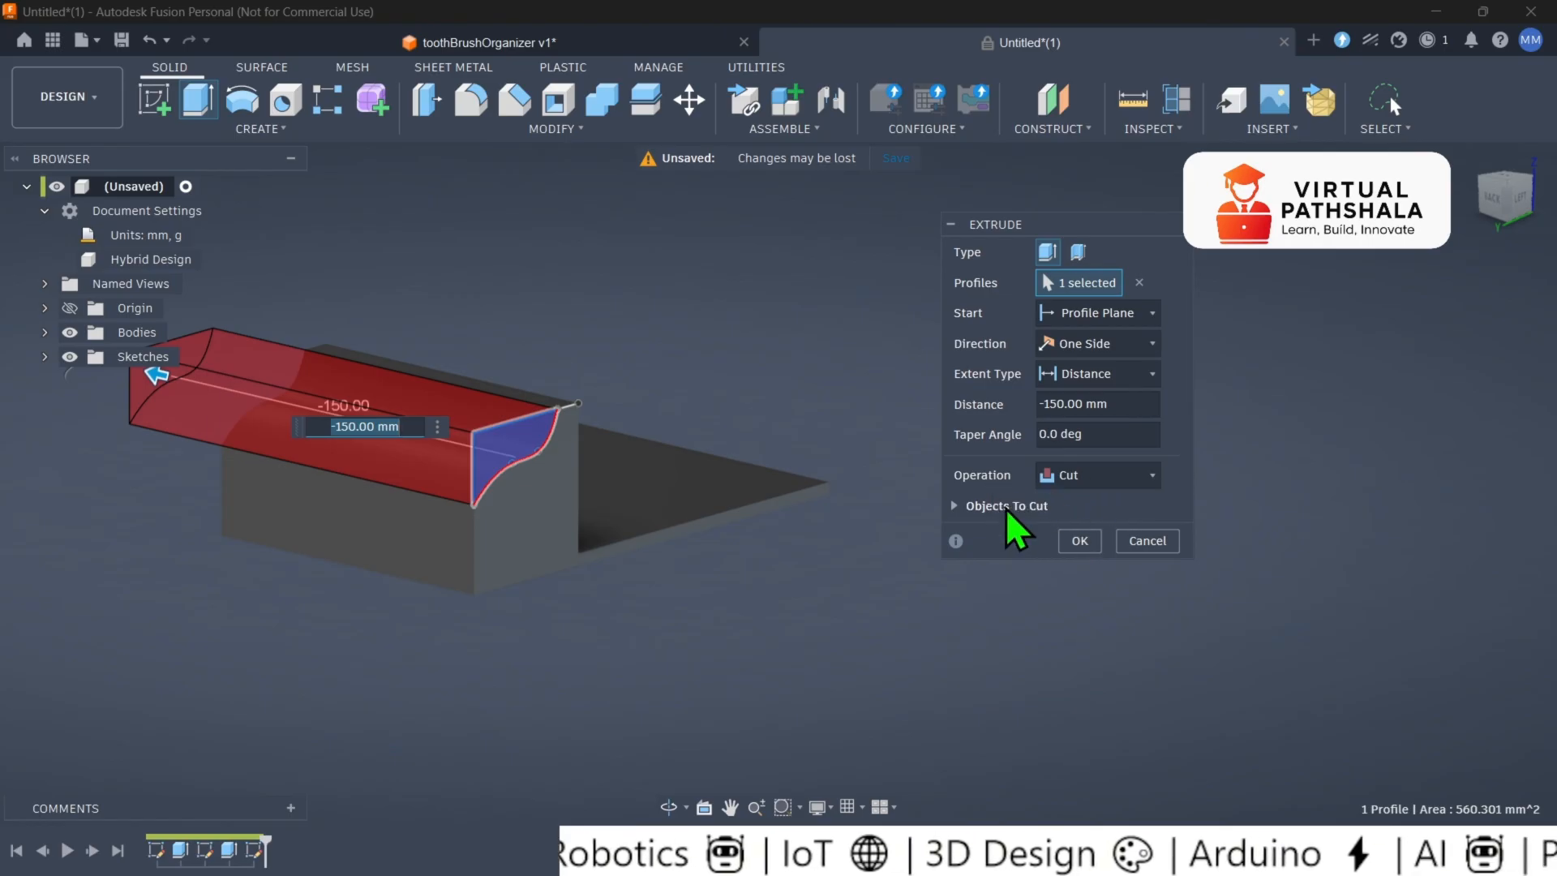
left_click(1087, 542)
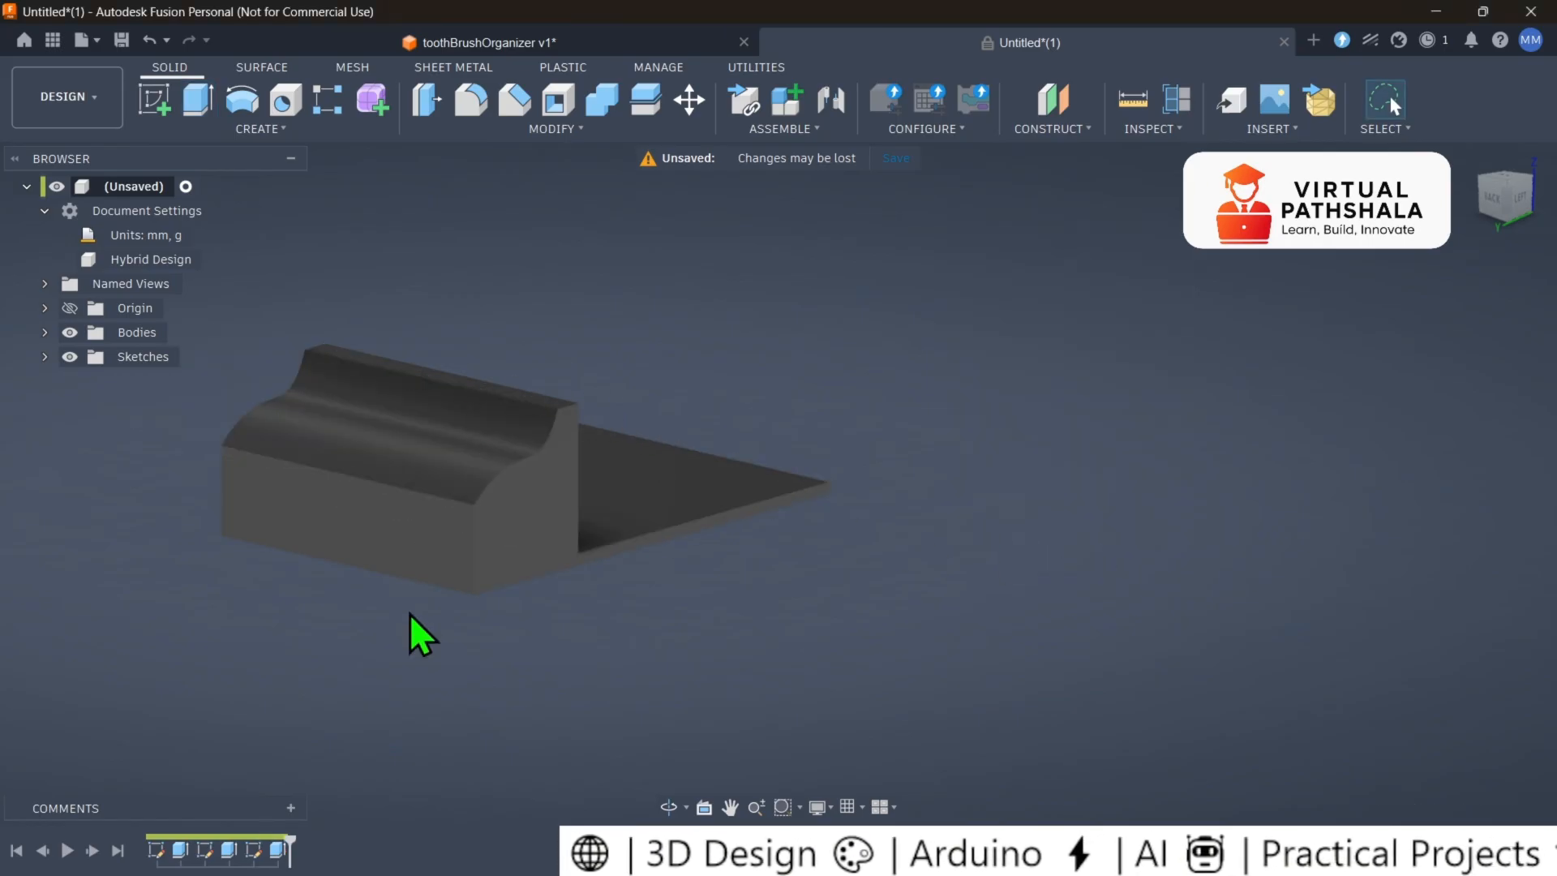
Compare the block's back view with the back of the toothBrushOrganizer v1 design, and return to the untitled design.
mouse_move(1507, 205)
left_mouse_down()
mouse_move(1468, 222)
mouse_move(1514, 214)
left_mouse_up()
left_click(1499, 204)
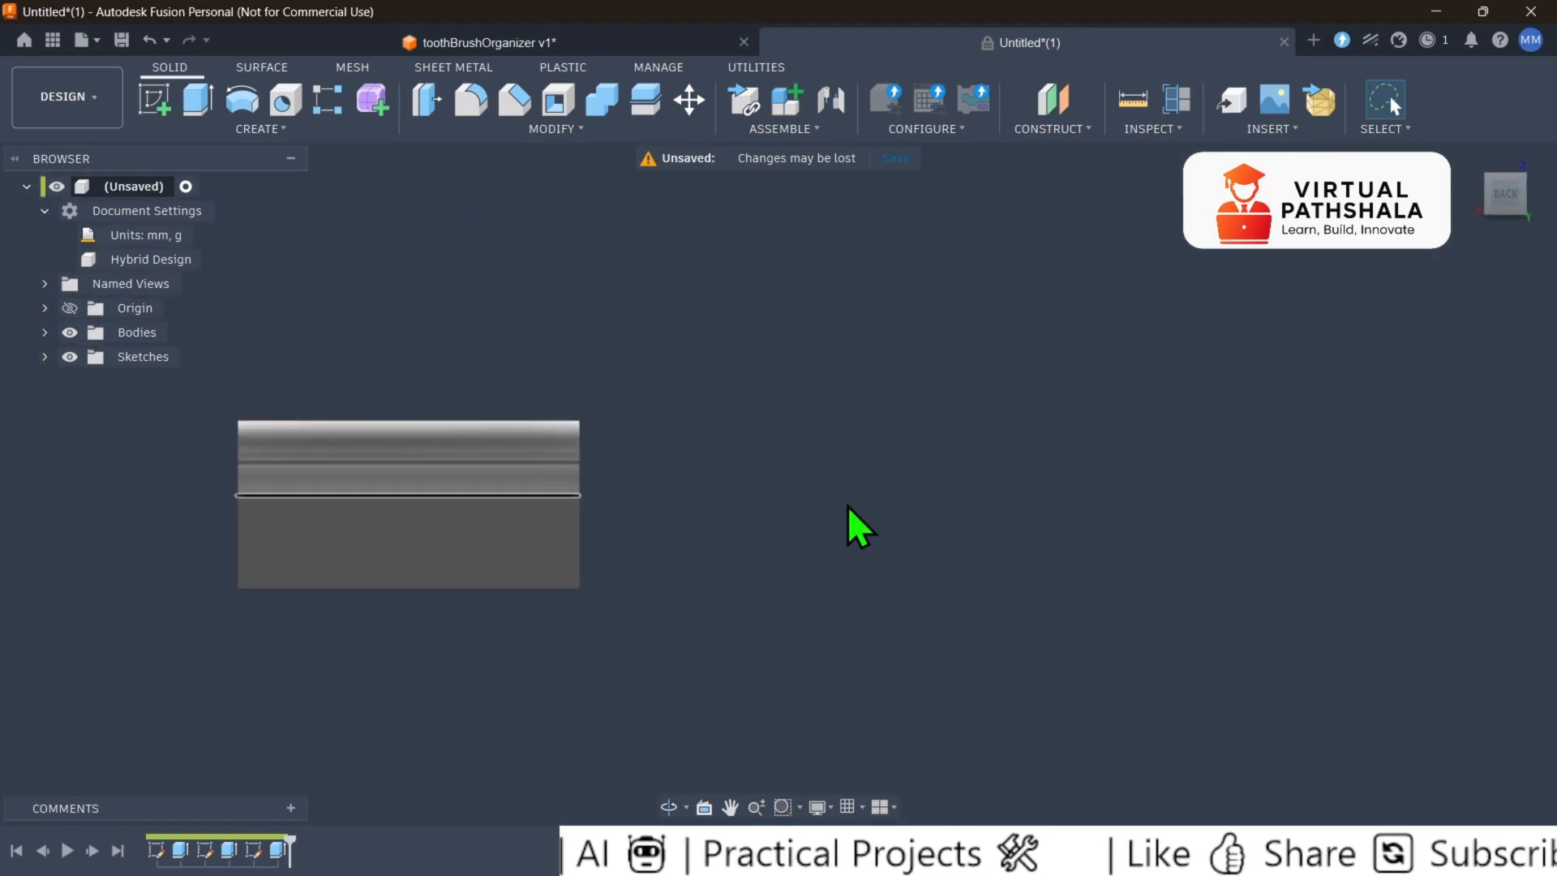
left_click(543, 44)
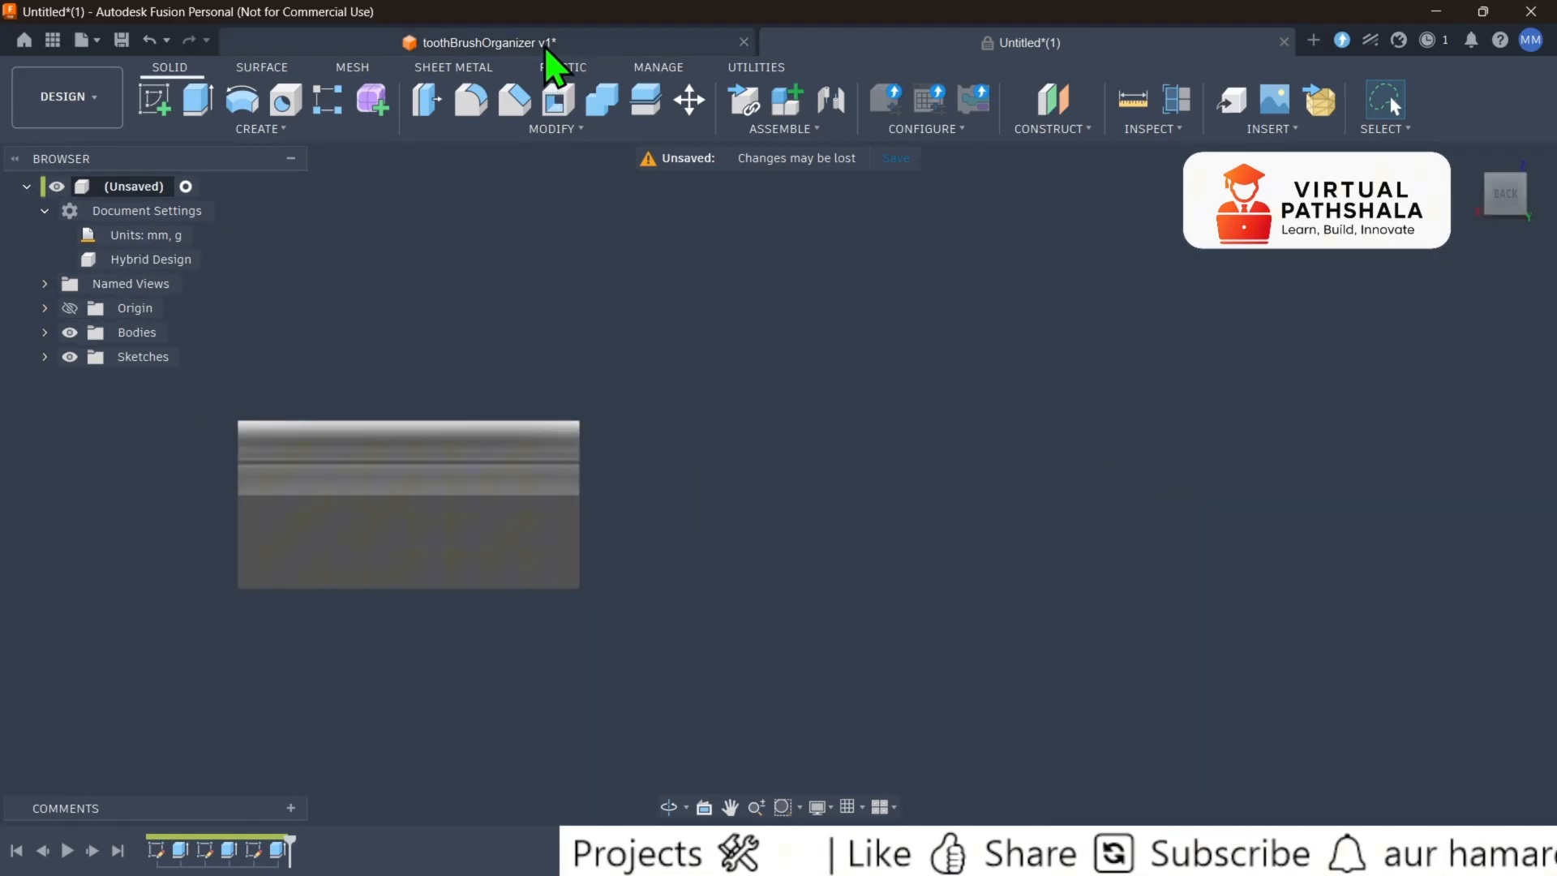
left_click_drag(1513, 201, 1478, 200)
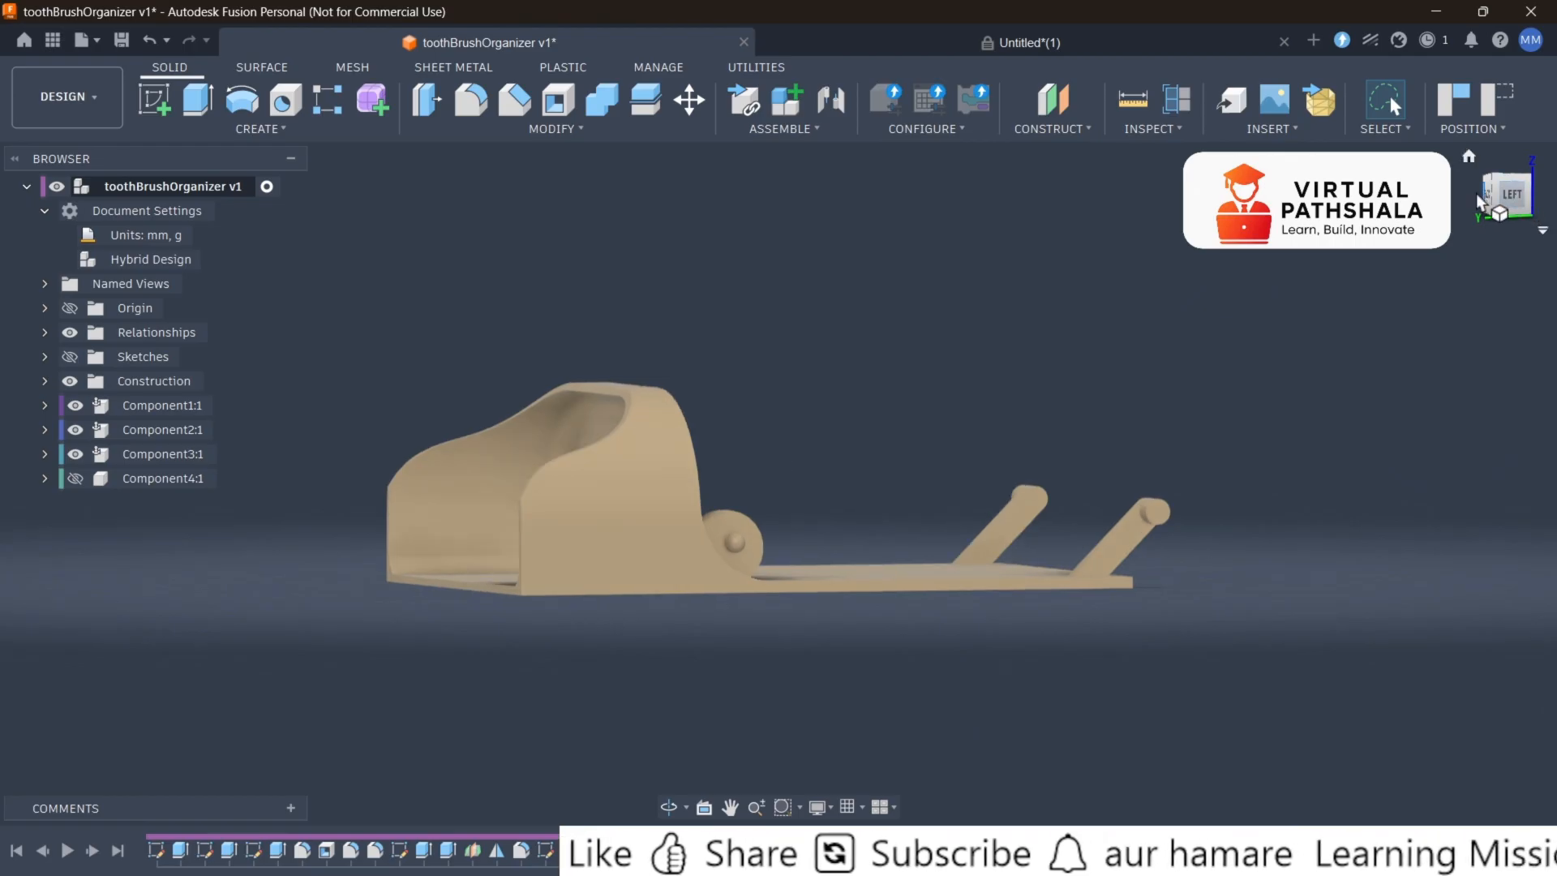
left_click(1484, 204)
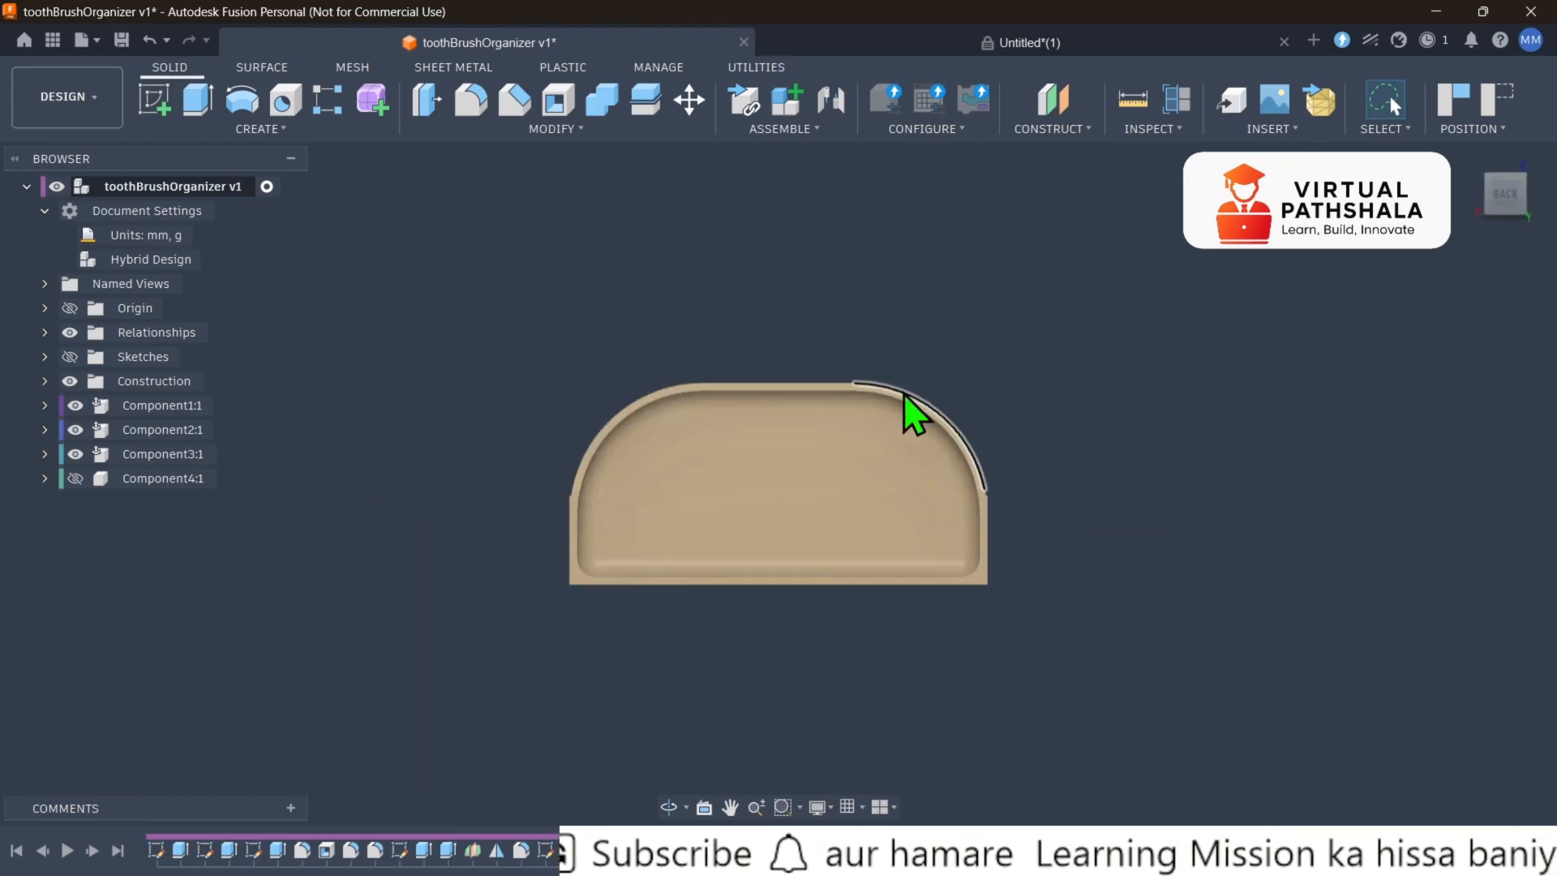
left_click(1006, 43)
Fillet the two short top edges at the block's ends with a 35 mm radius.
middle_click_drag(777, 484, 842, 316, "shift")
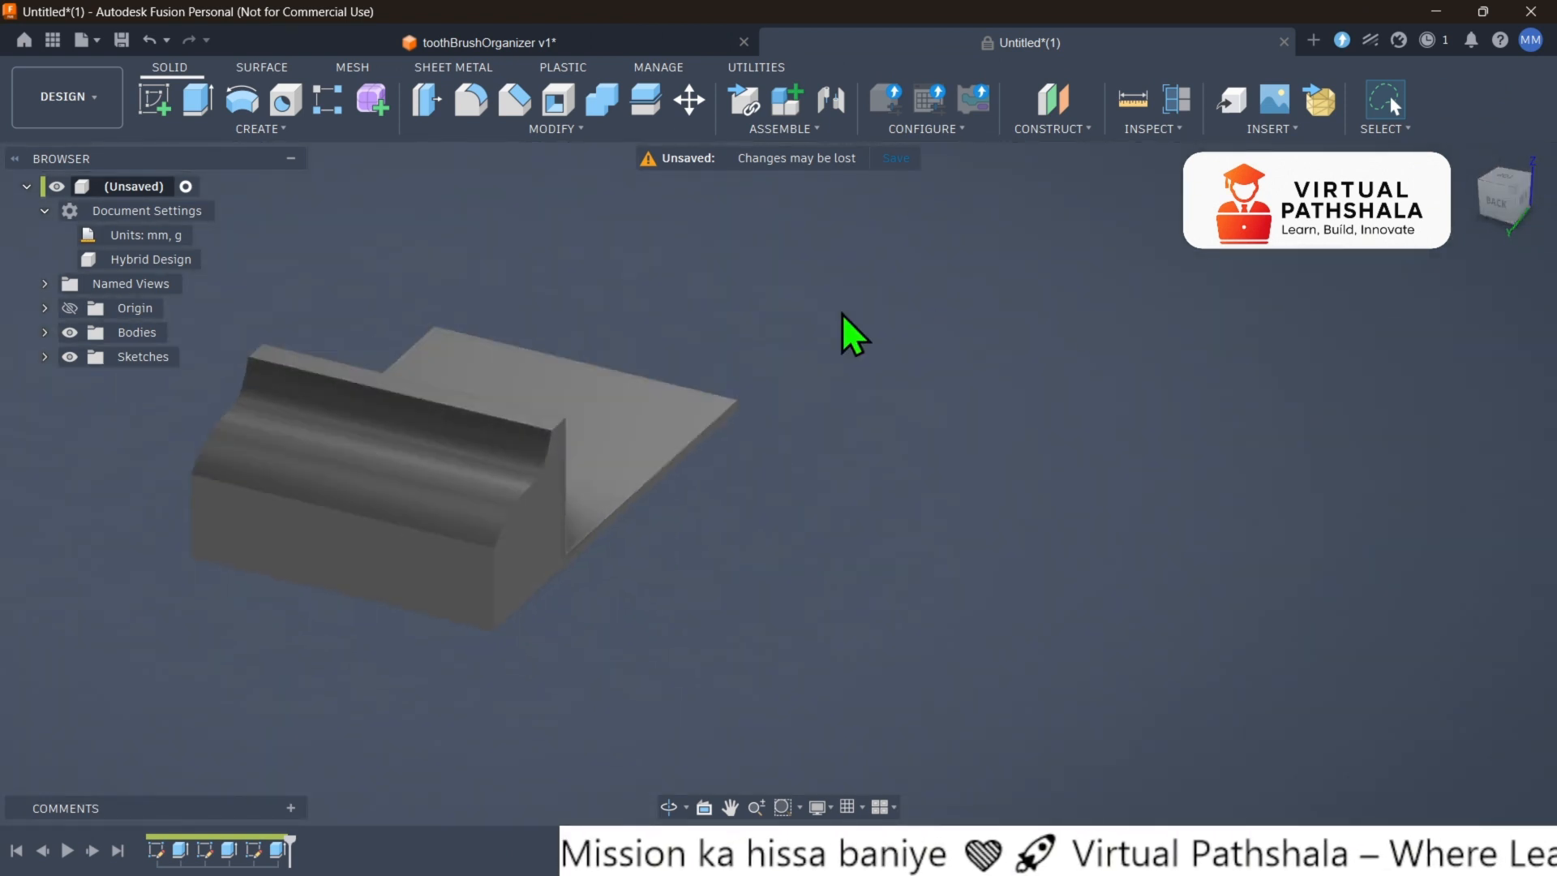
left_click(473, 110)
scroll(267, 399, "up", 3)
left_click(255, 336)
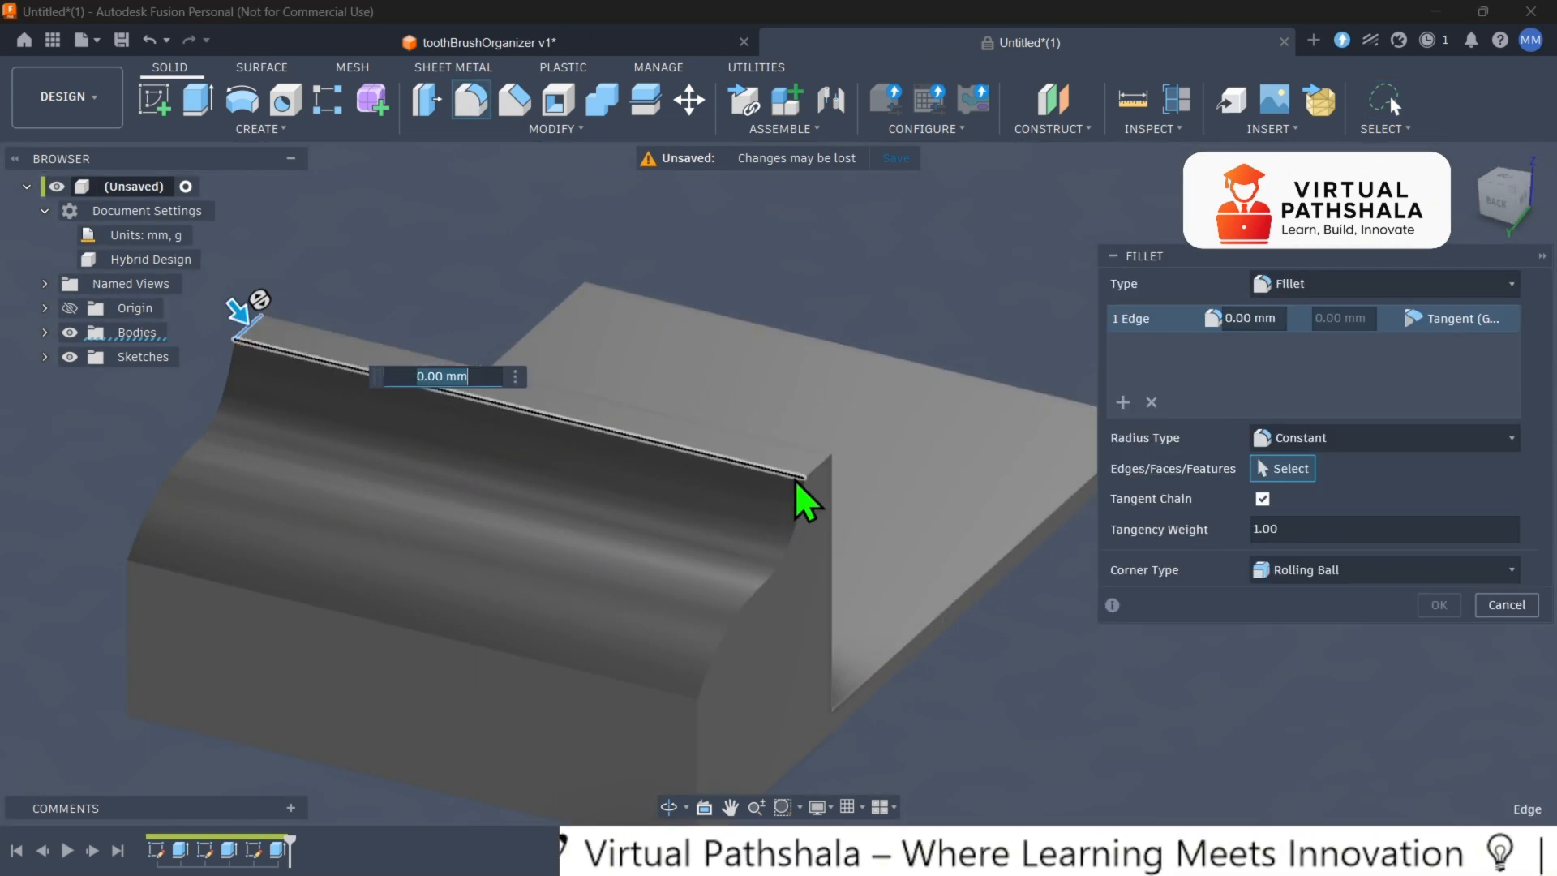
left_click(818, 469)
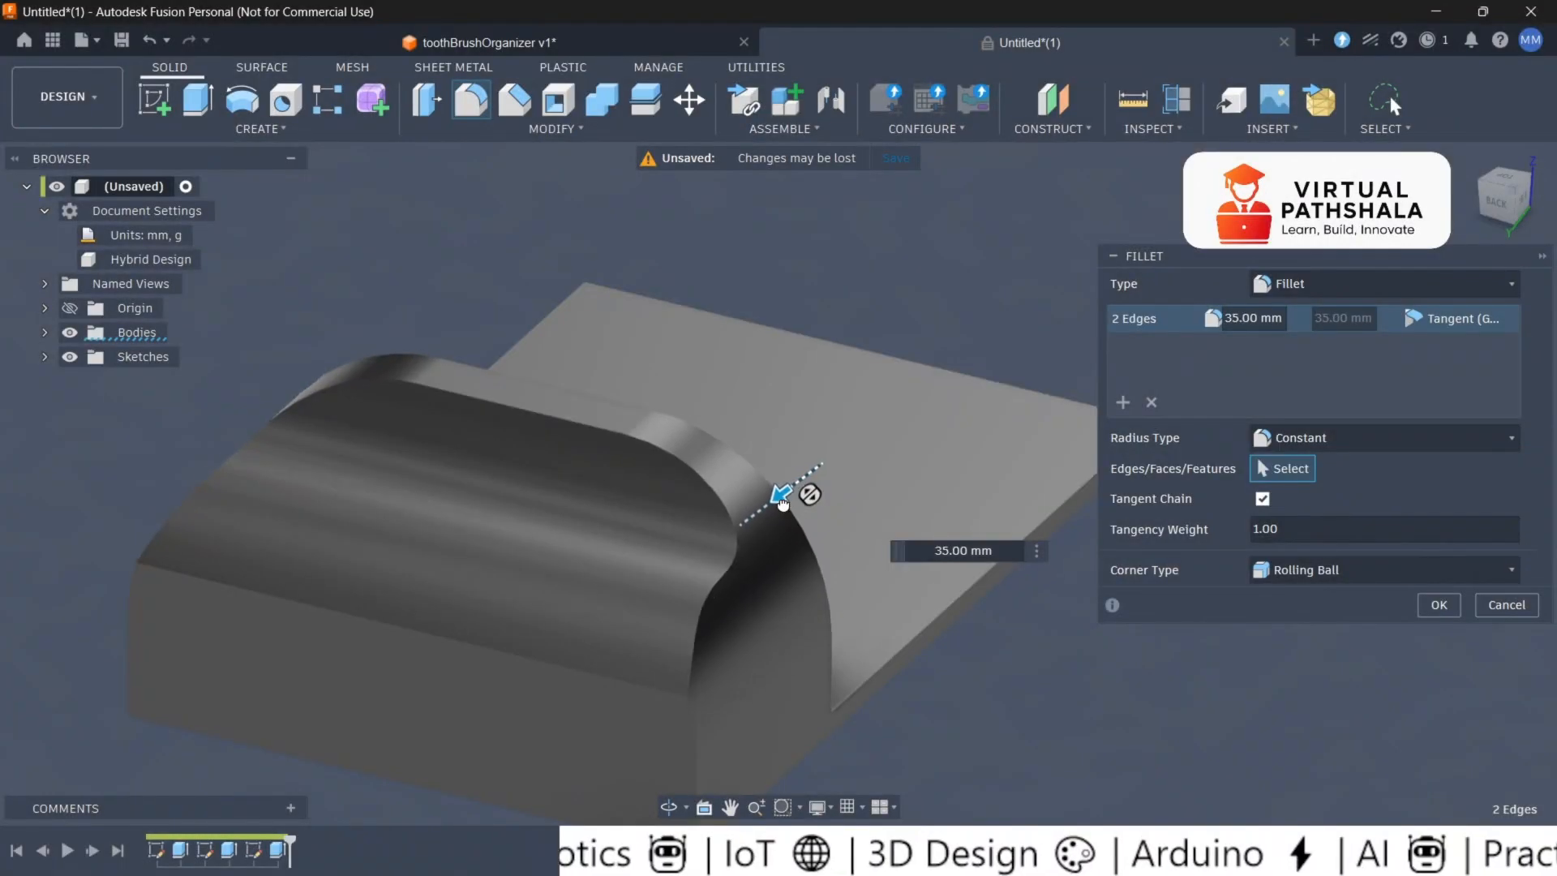
left_click_drag(783, 503, 803, 503)
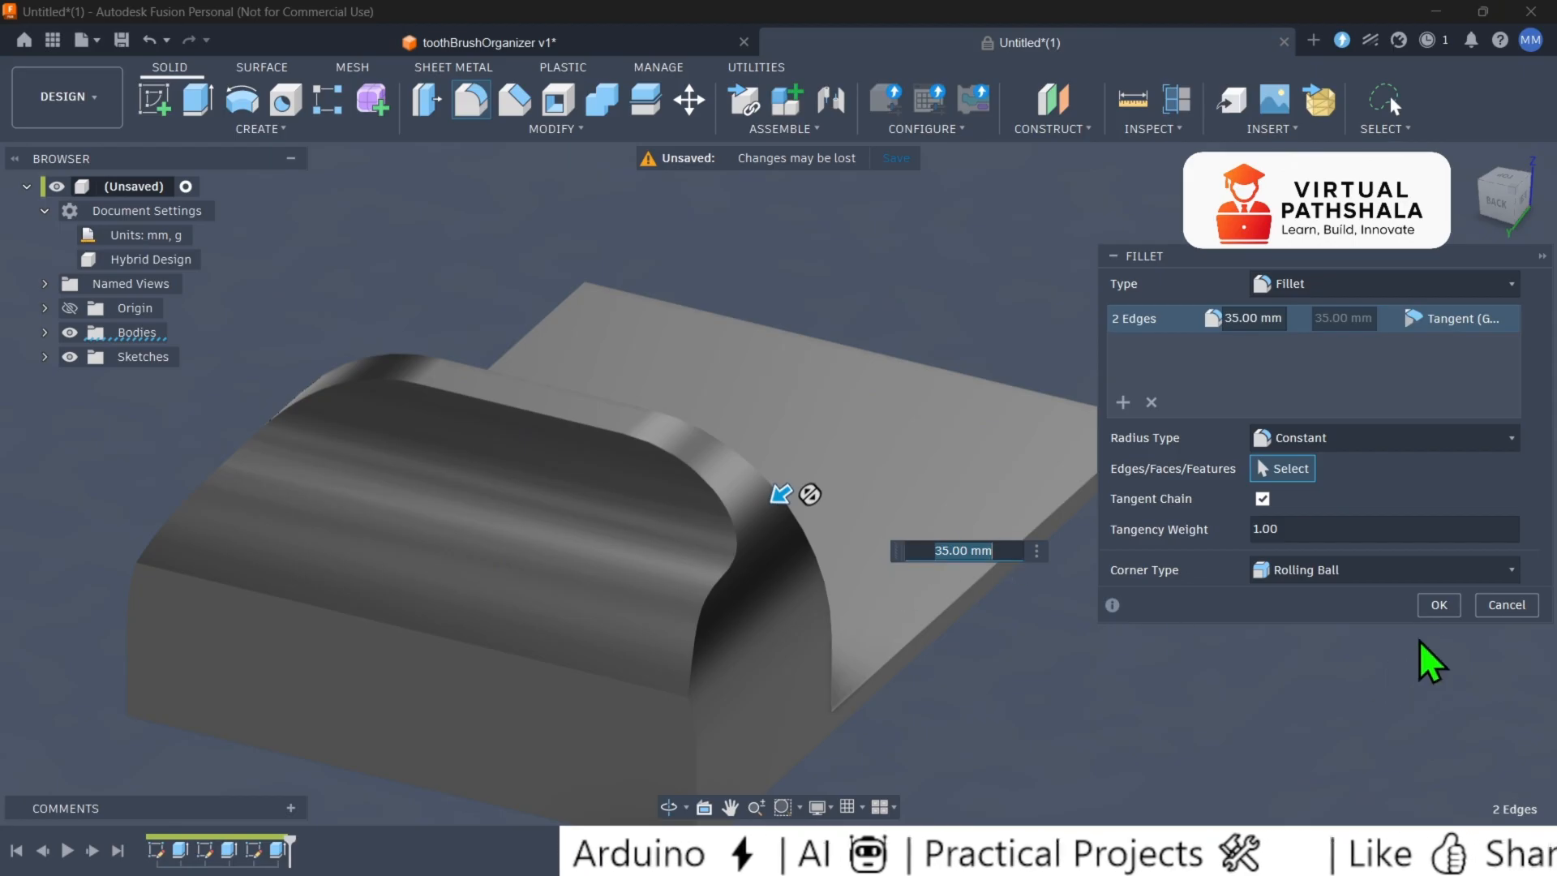
left_click(1437, 615)
scroll(689, 564, "down", 3)
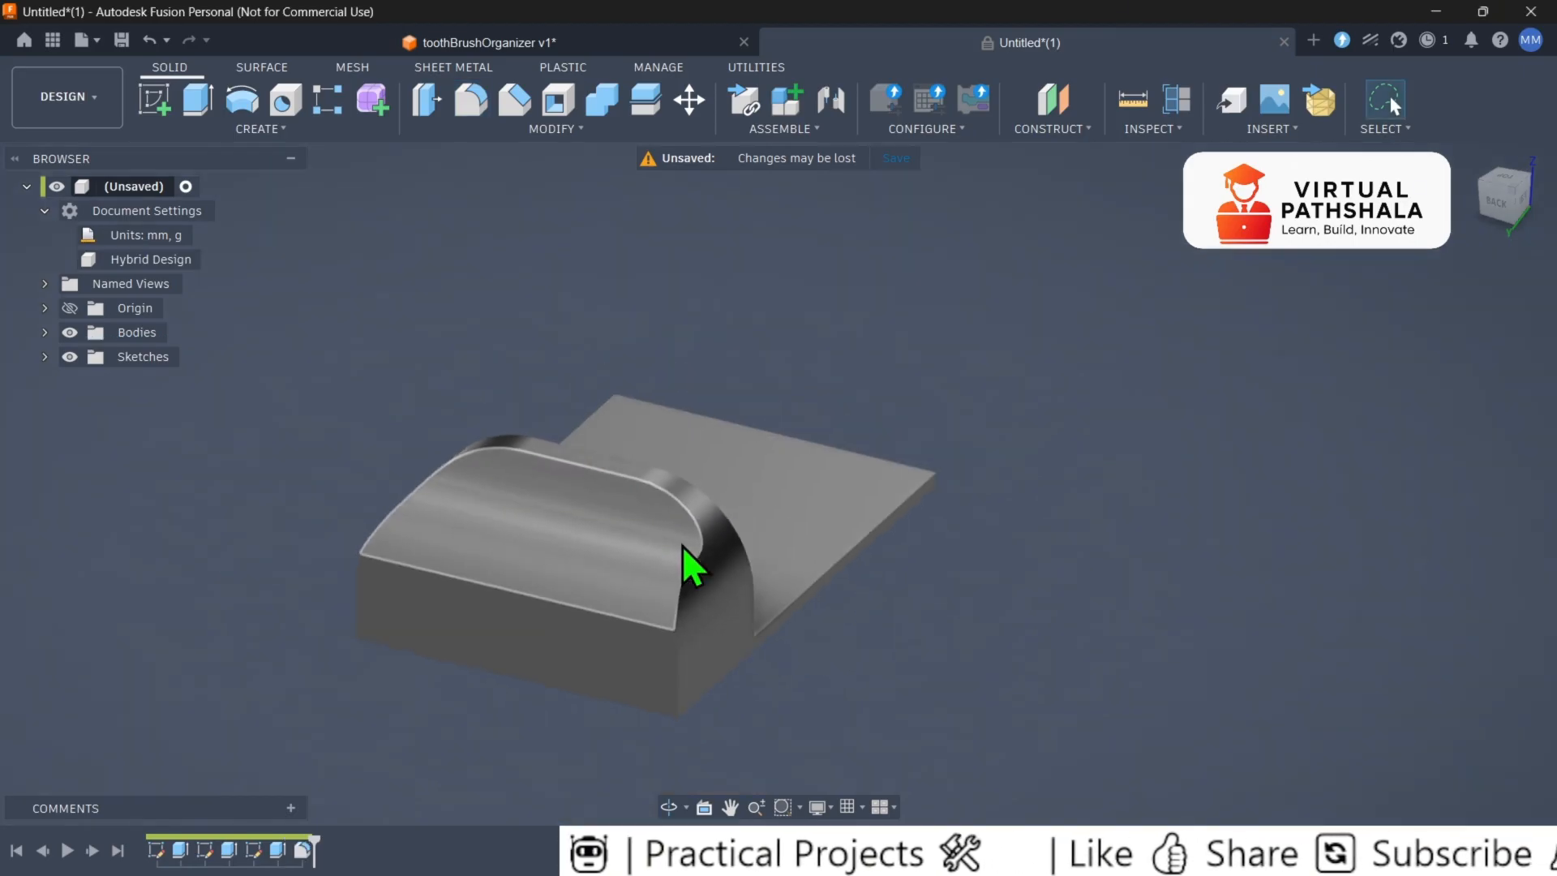
Check the hollow block in toothBrushOrganizer v1, and shell the untitled block 3 mm inside with its curved top and back faces open.
middle_click_drag(971, 560, 568, 499, "shift")
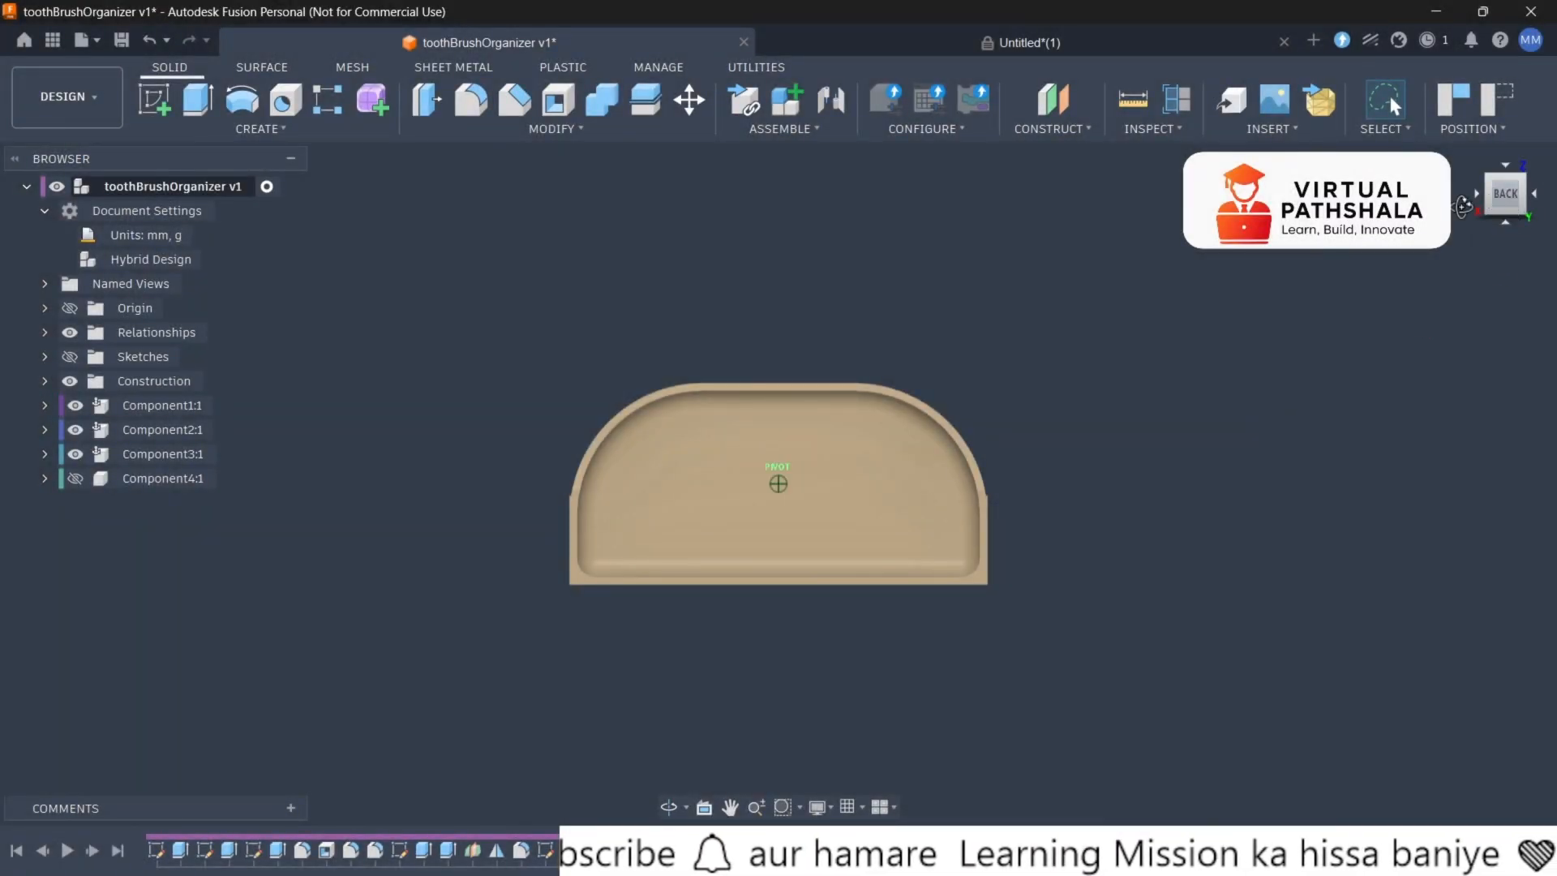
left_click(1476, 213)
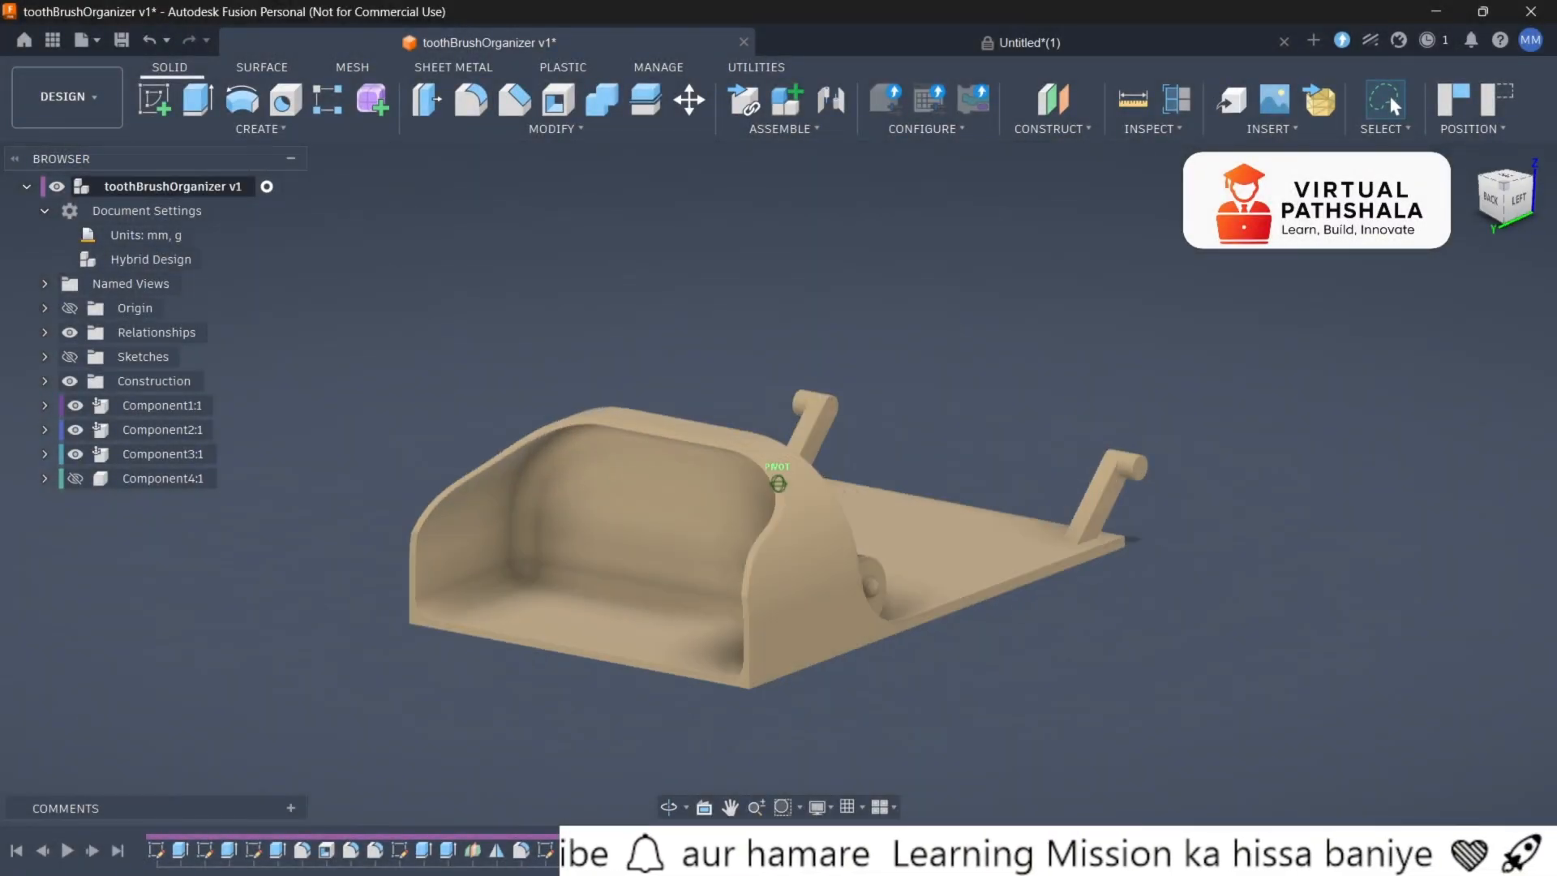
left_click(1045, 44)
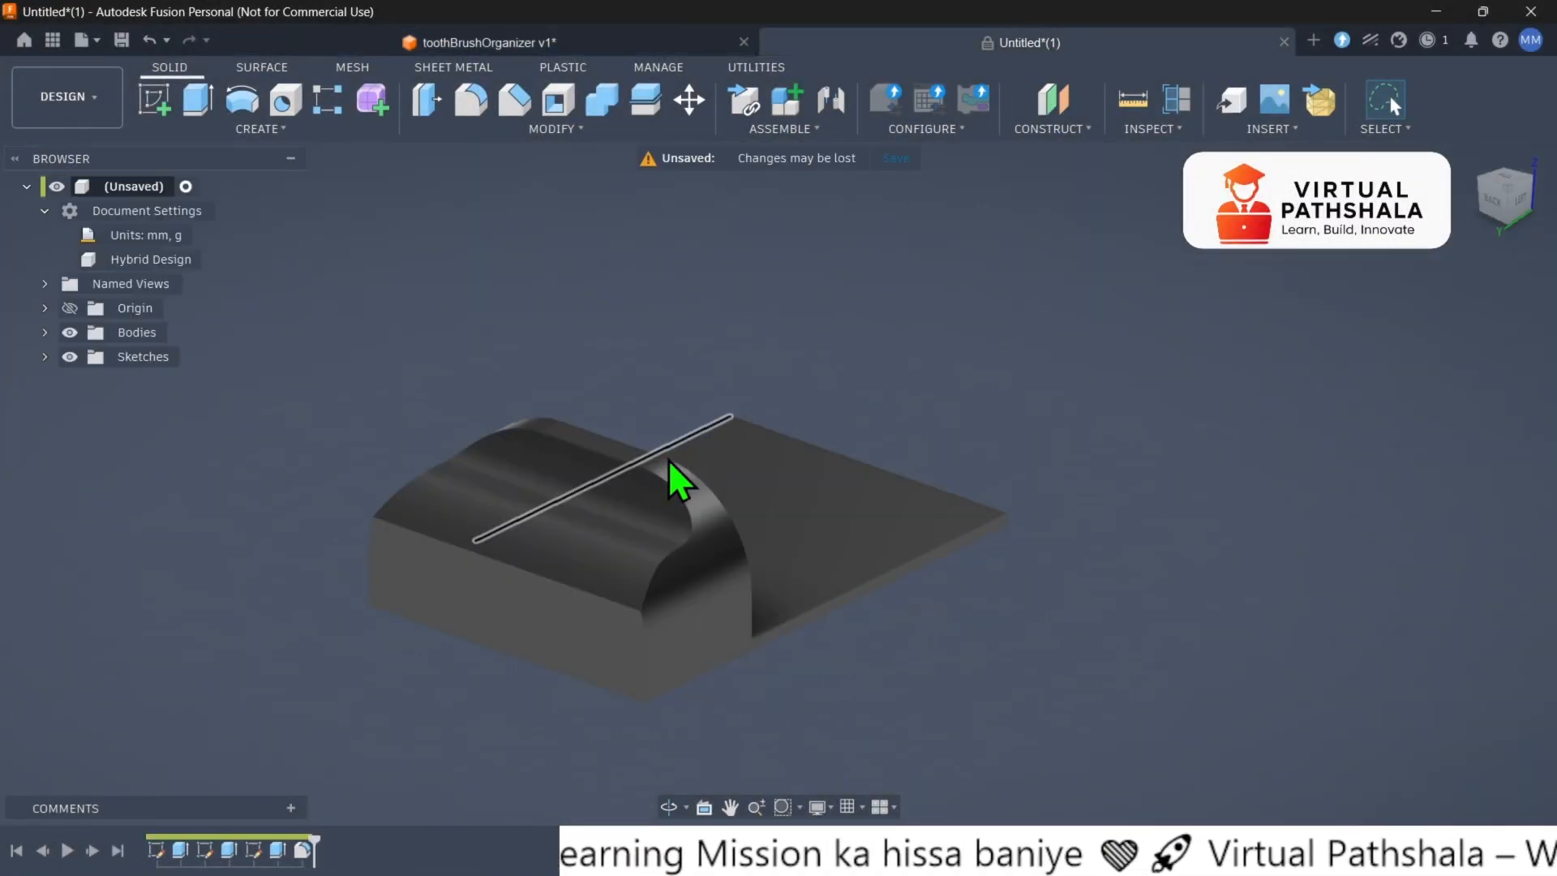
left_click(558, 102)
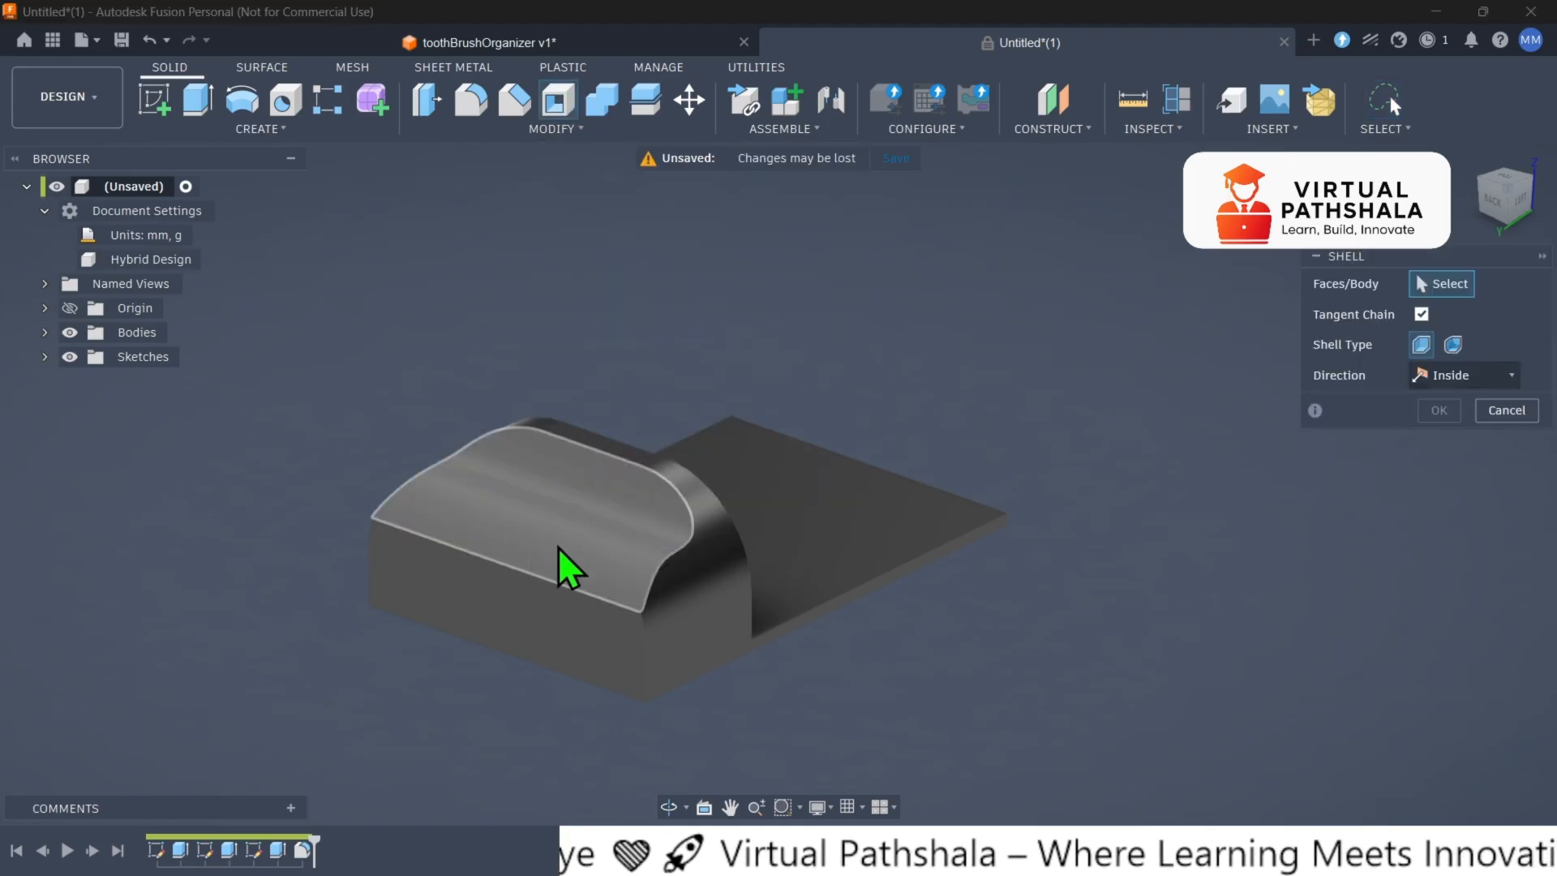
left_click(575, 528)
left_click(519, 596)
scroll(635, 675, "up", 3)
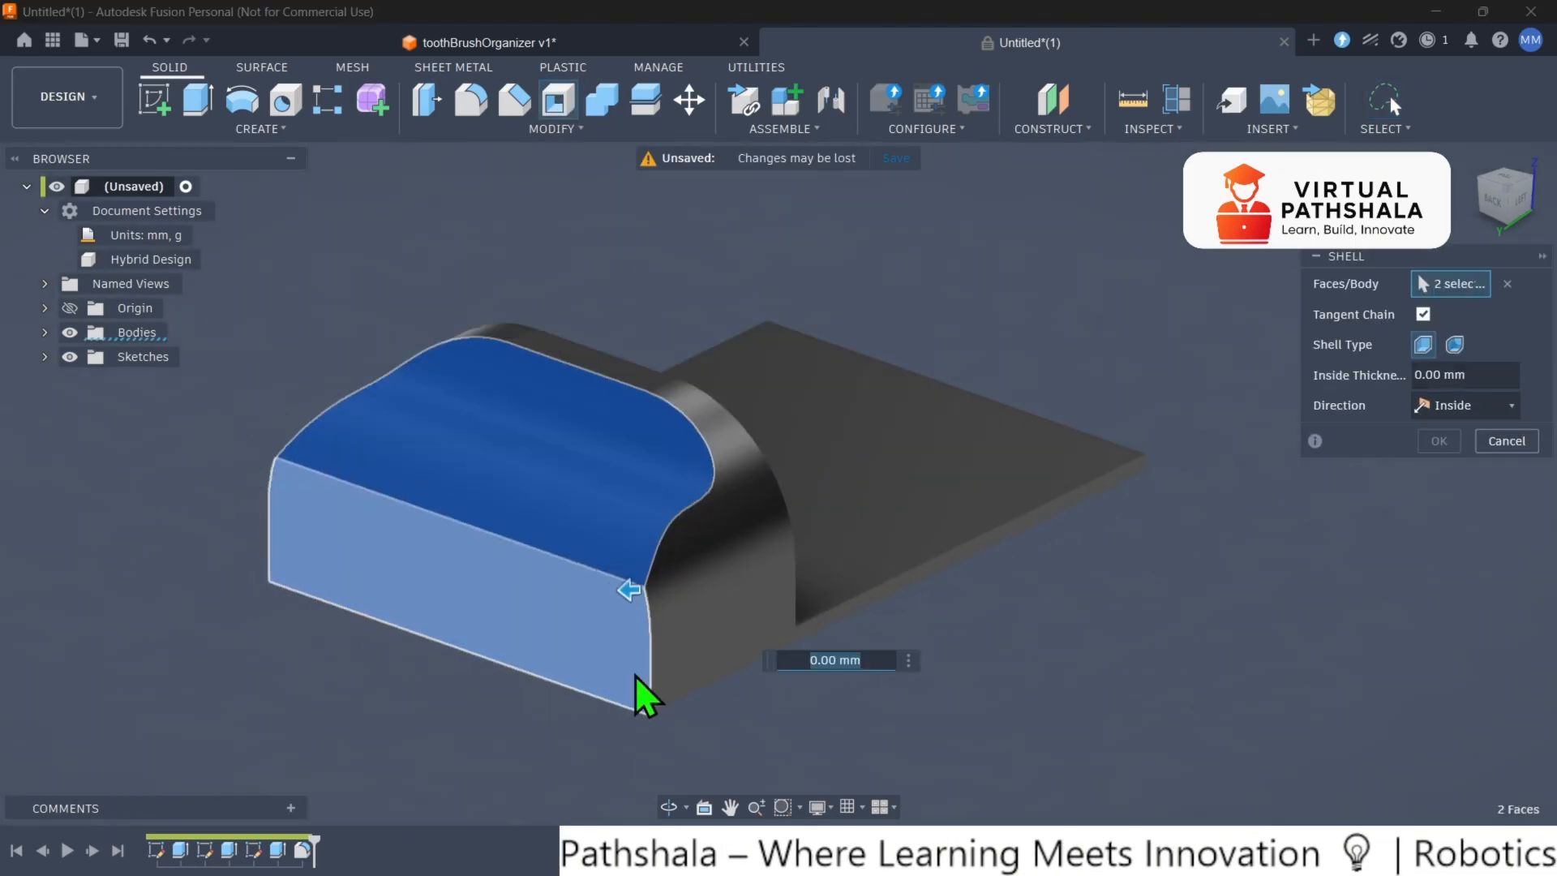
type("3")
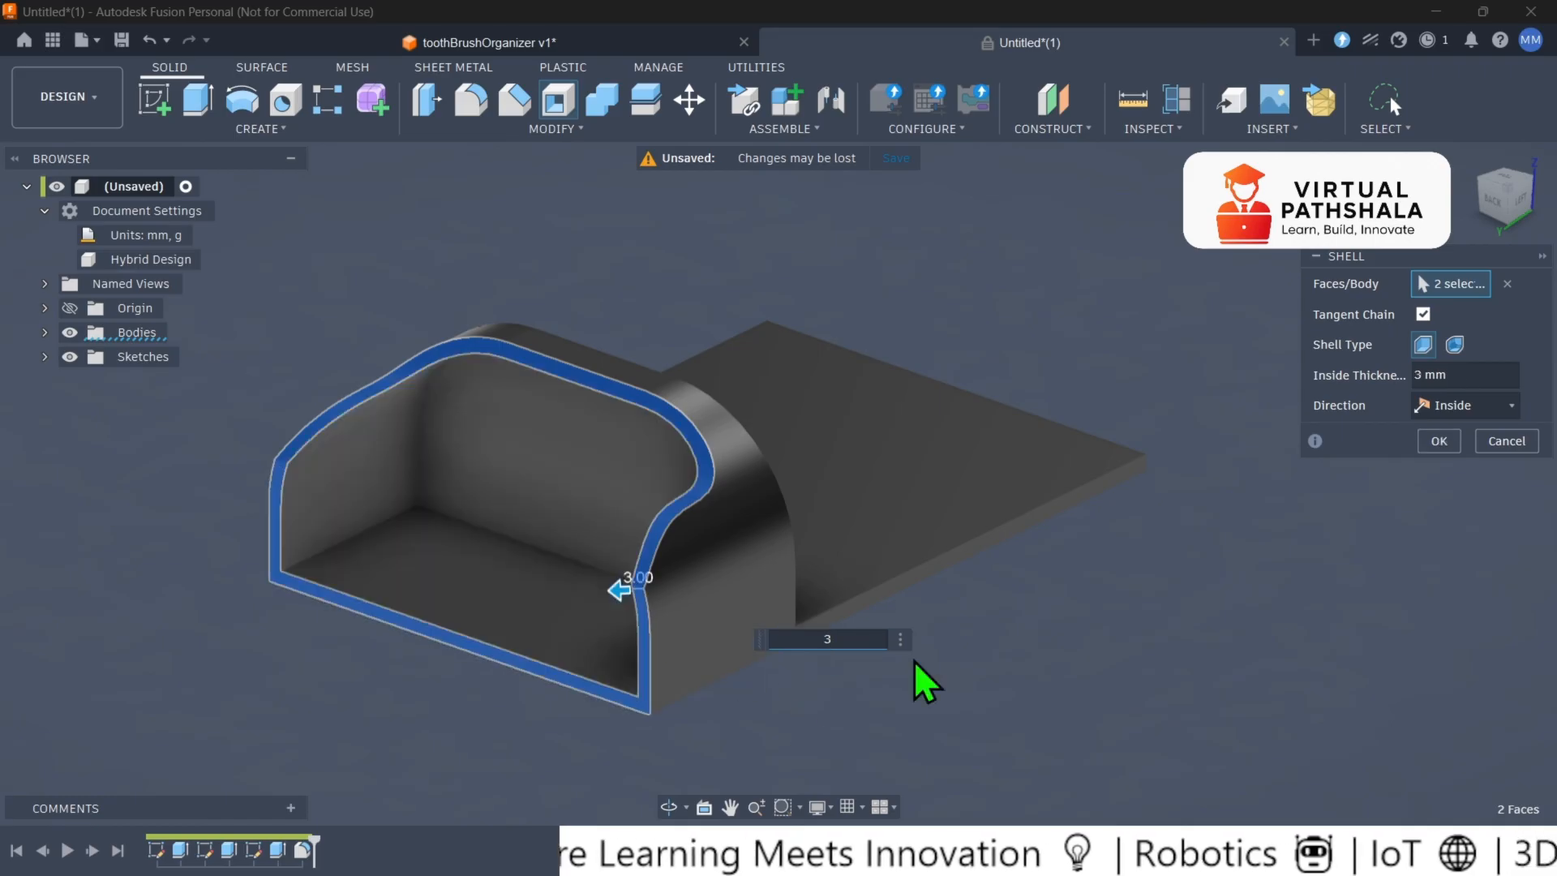
left_click_drag(1489, 213, 1474, 183)
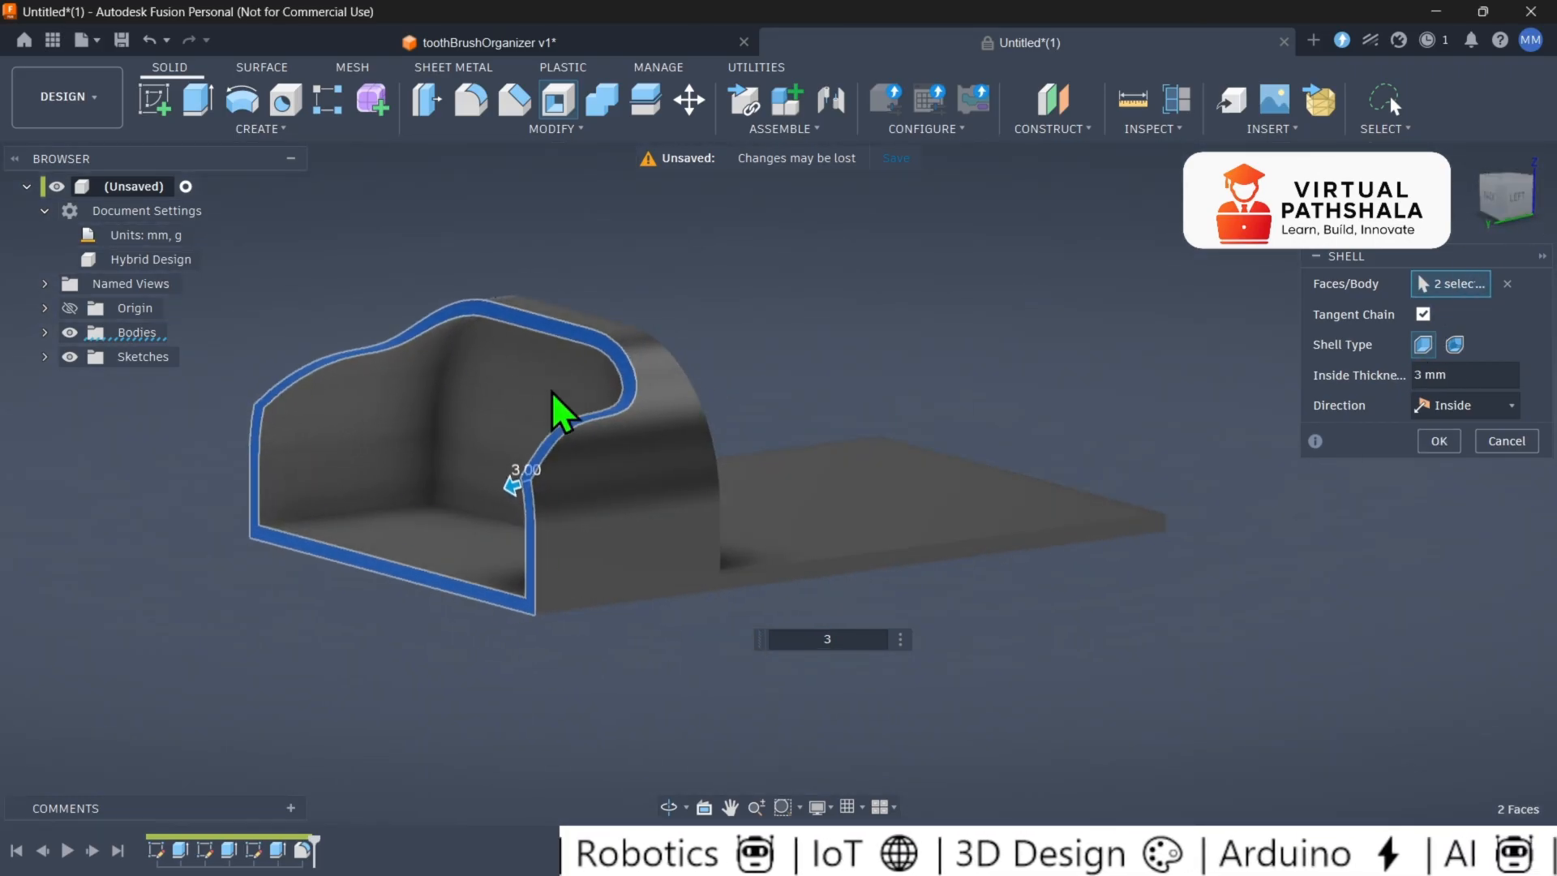
left_click_drag(1433, 257, 1120, 247)
left_click(1118, 424)
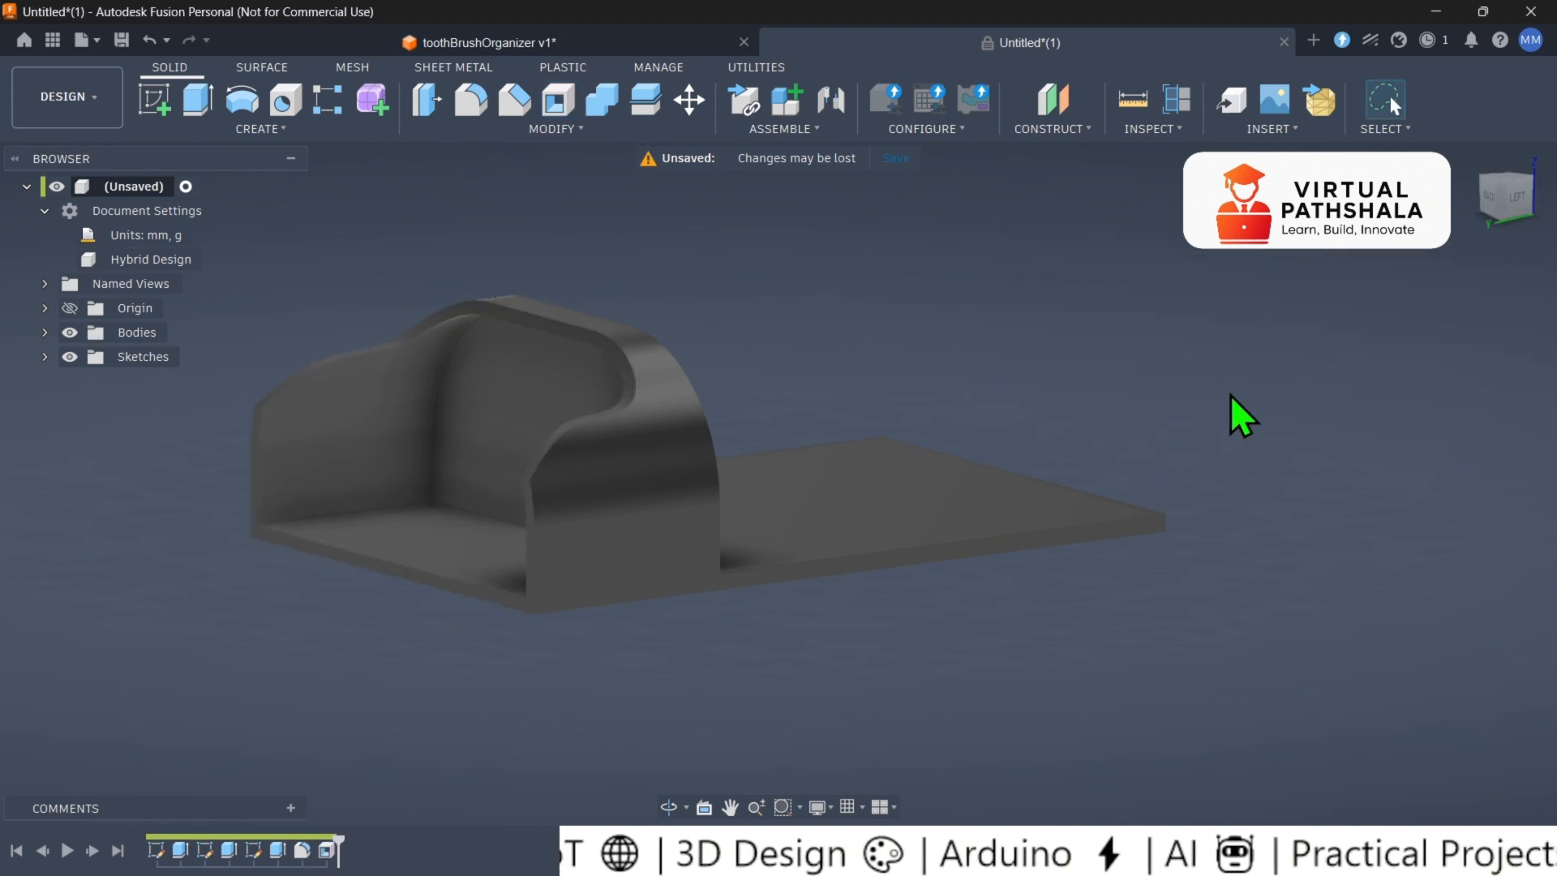
Show Component4 in the toothBrushOrganizer v1 design, swing this cover upward to examine its motion, and return to the untitled design.
mouse_move(1495, 199)
left_mouse_down()
mouse_move(1514, 225)
mouse_move(1472, 231)
mouse_move(1458, 200)
left_mouse_up()
left_click(487, 42)
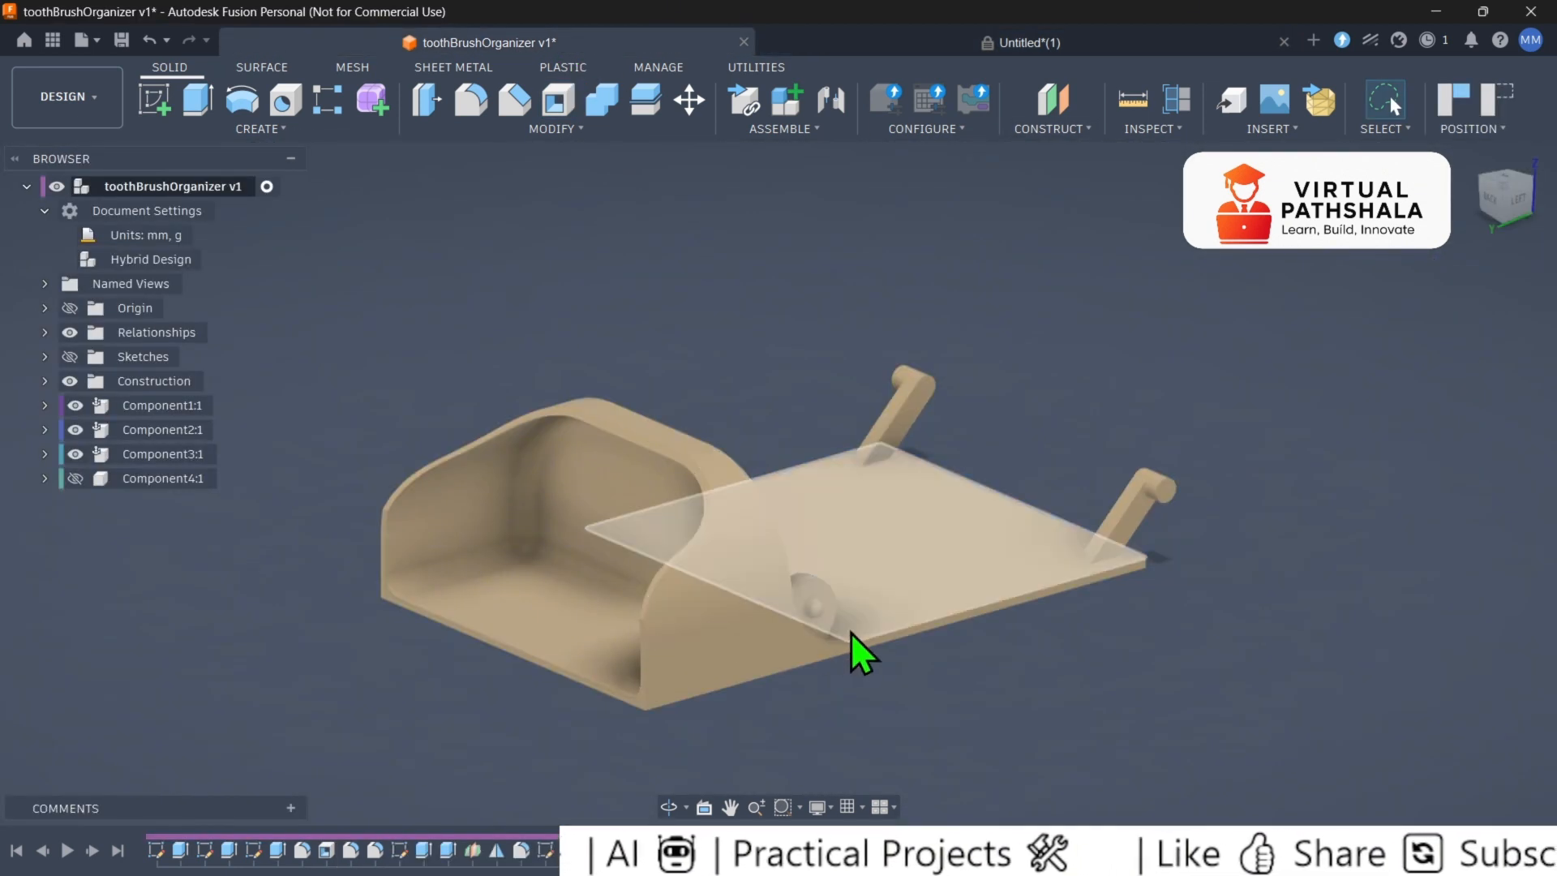
left_click(75, 478)
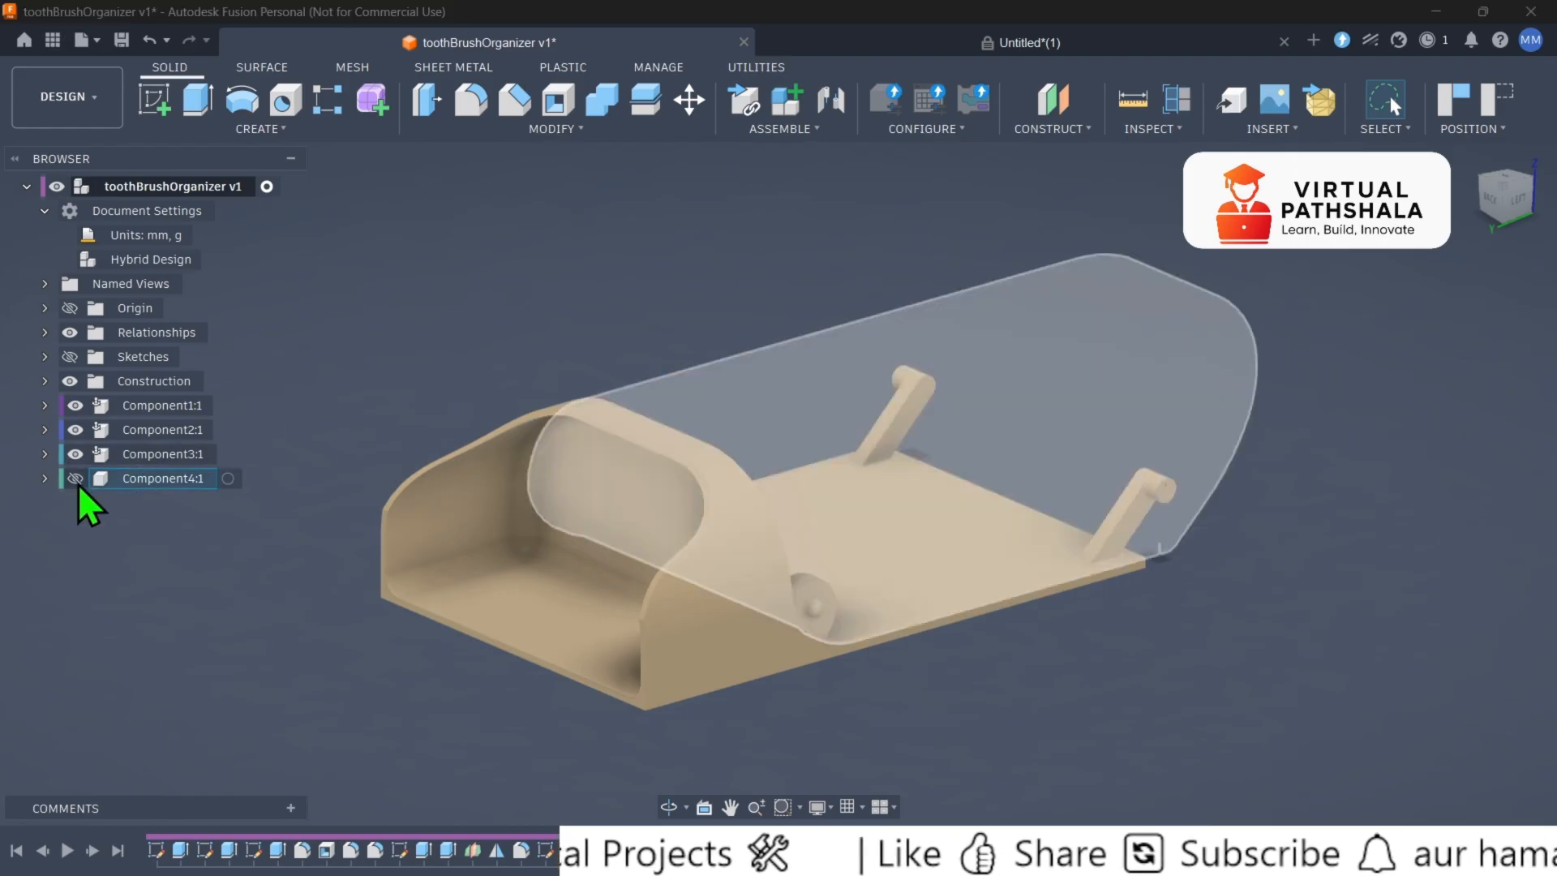
left_click_drag(903, 512, 966, 302)
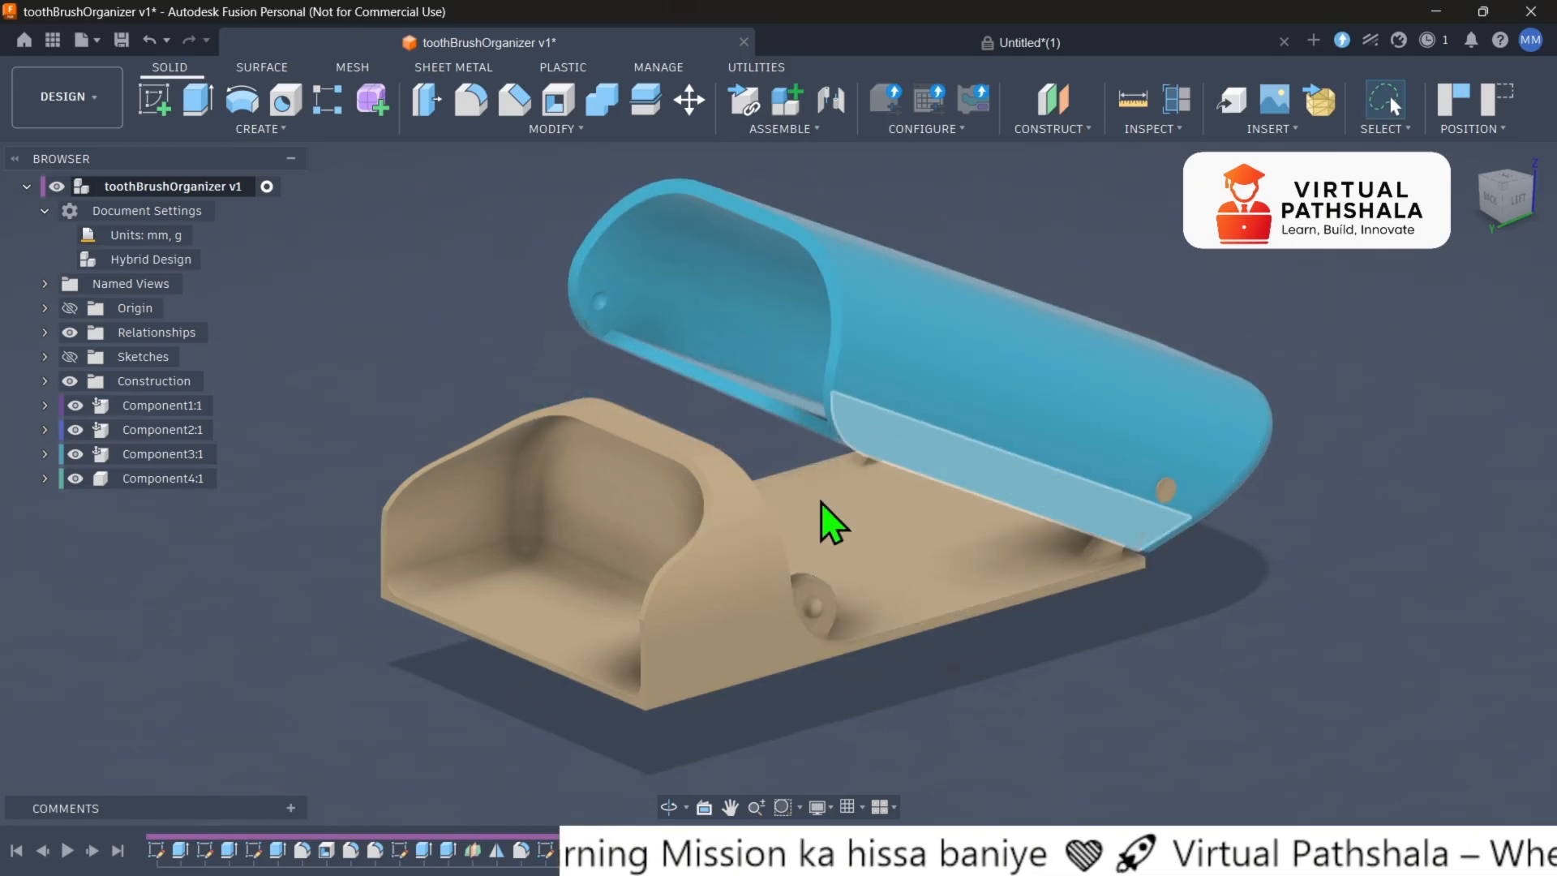
left_click(940, 40)
Start a sketch on the left side face shared by the block and the base plate.
left_click(1168, 551)
scroll(1180, 551, "up", 5)
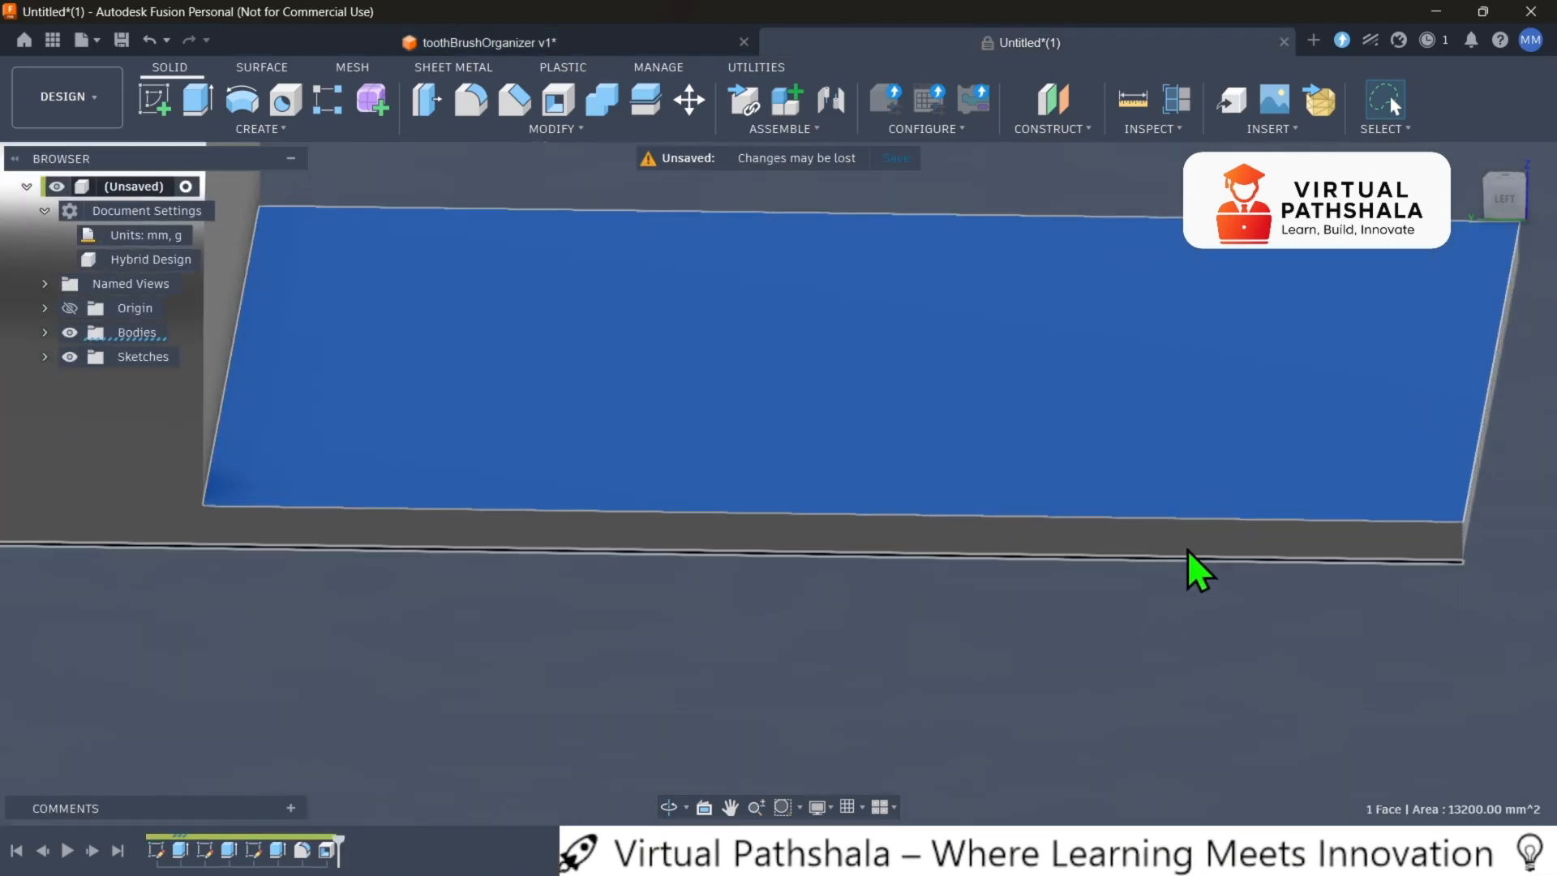
left_click(1188, 548)
scroll(1407, 345, "down", 4)
left_click(1505, 195)
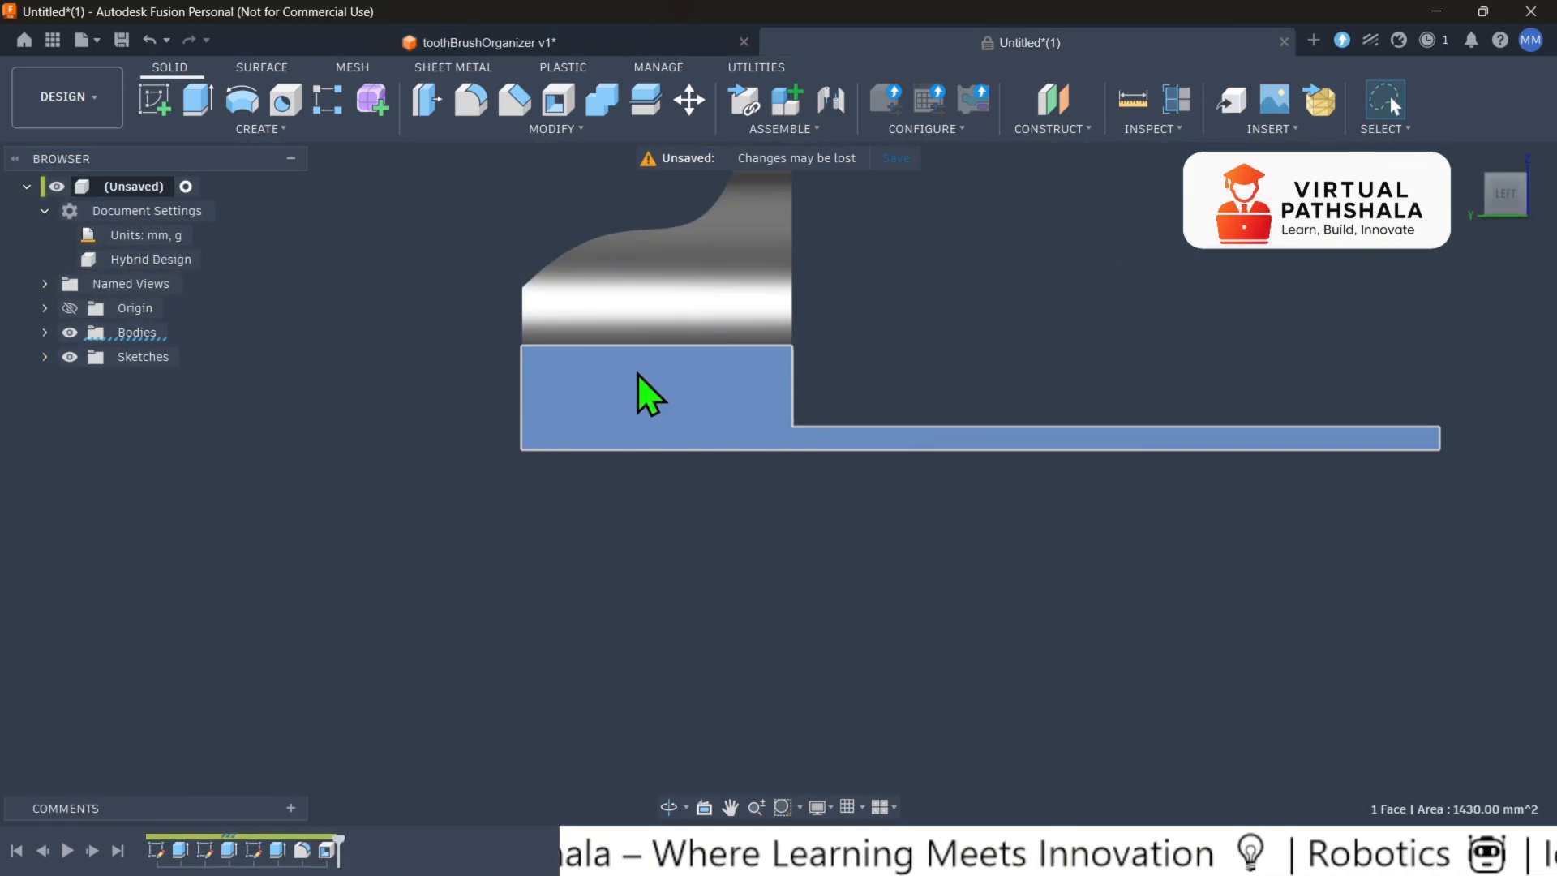
left_click(158, 101)
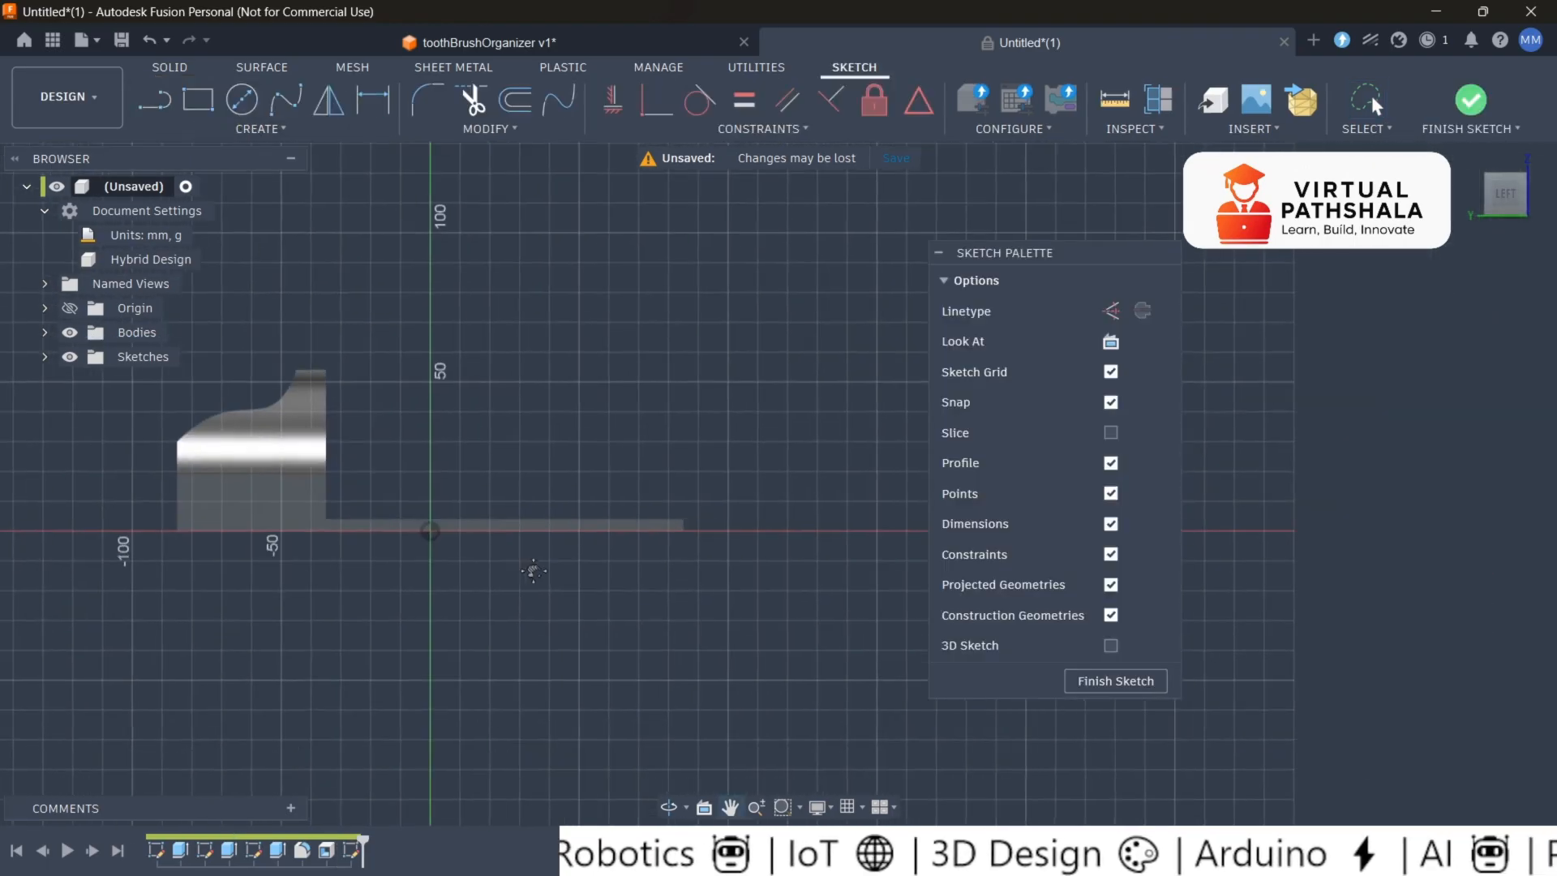
Draw a line about 25 mm long at 45 degrees, rising outward from the plate's top edge near its free end.
left_click(158, 102)
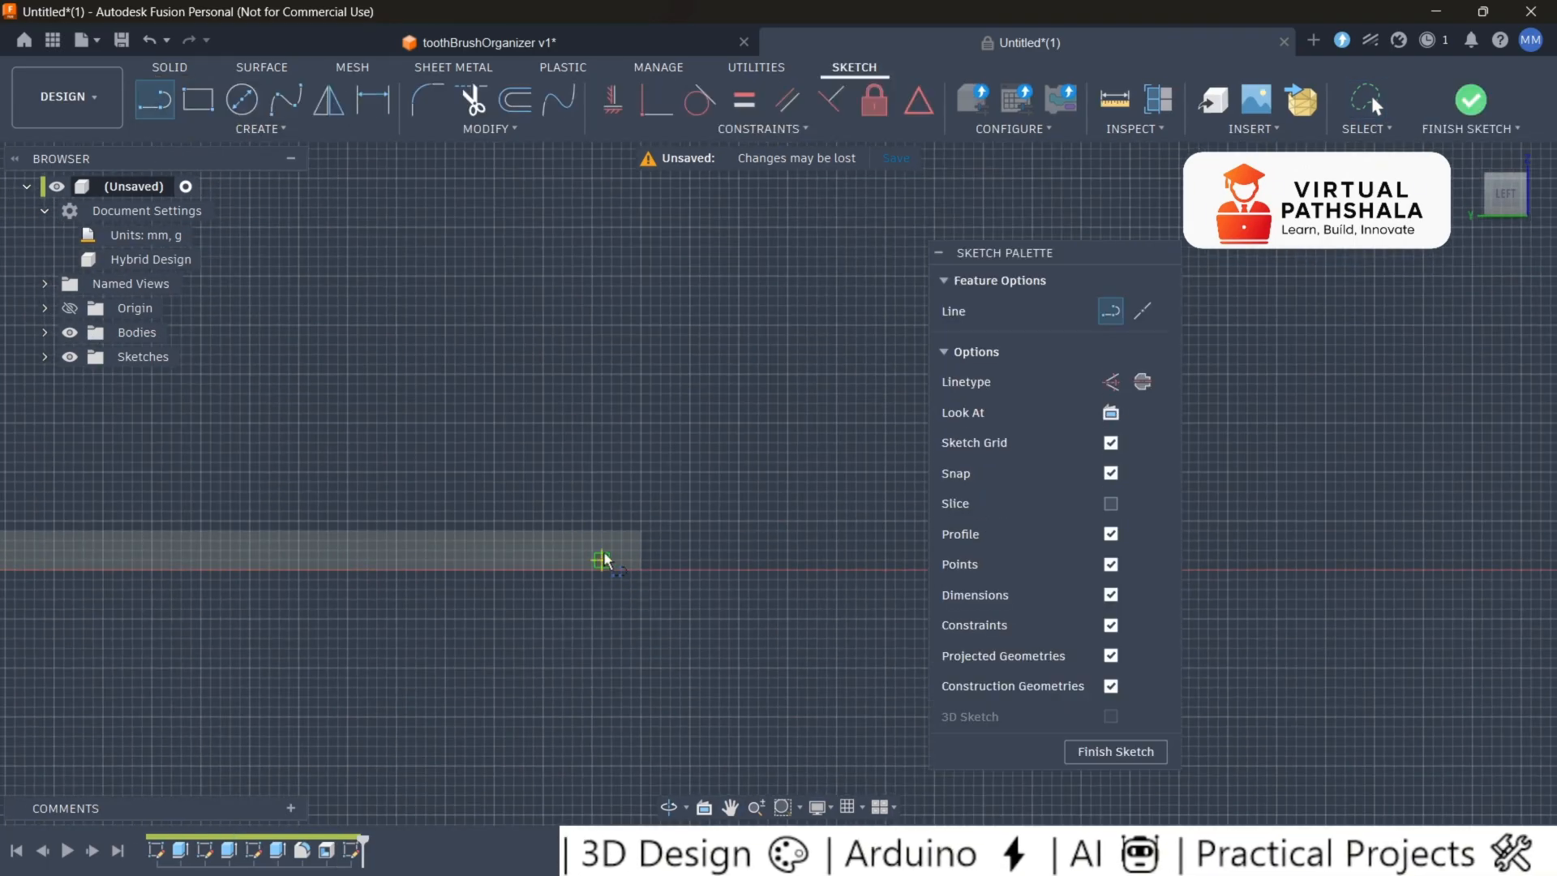
left_click(543, 531)
key("Tab")
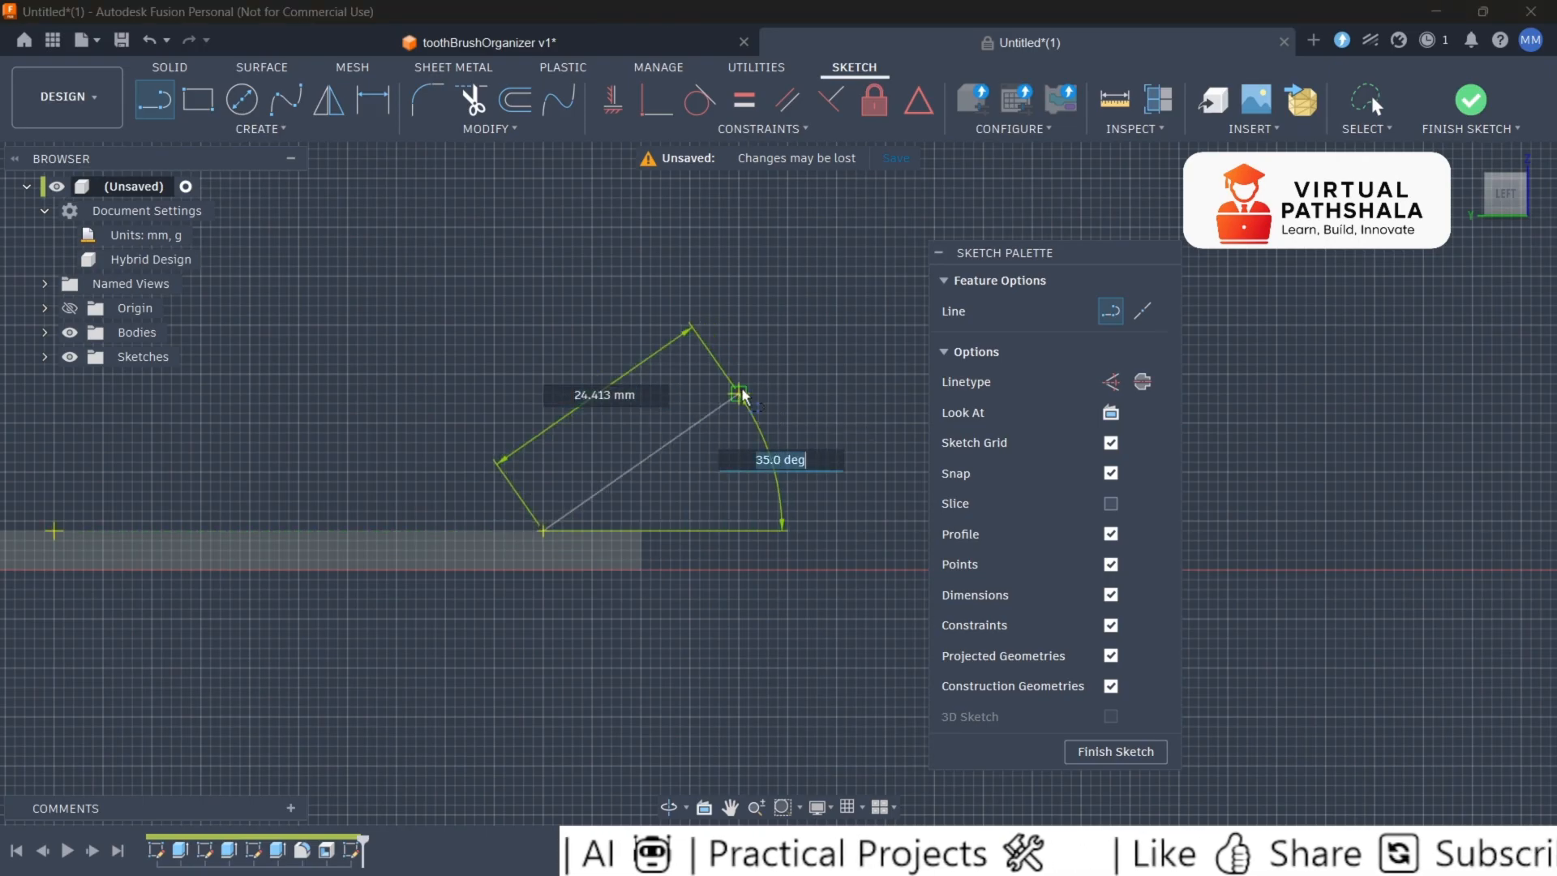
key("Tab")
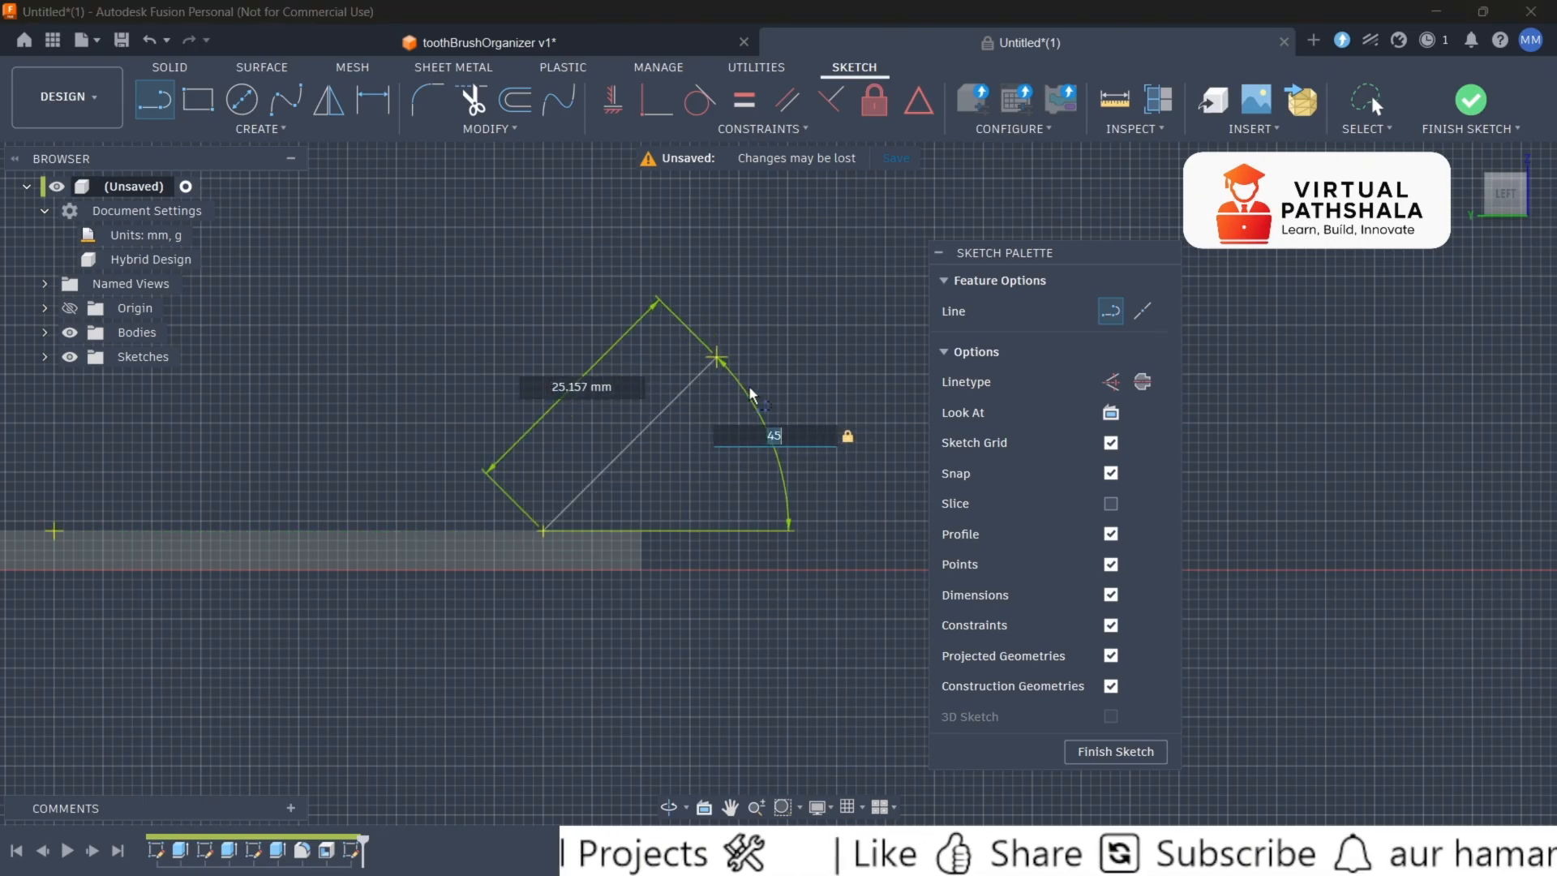
key("Escape")
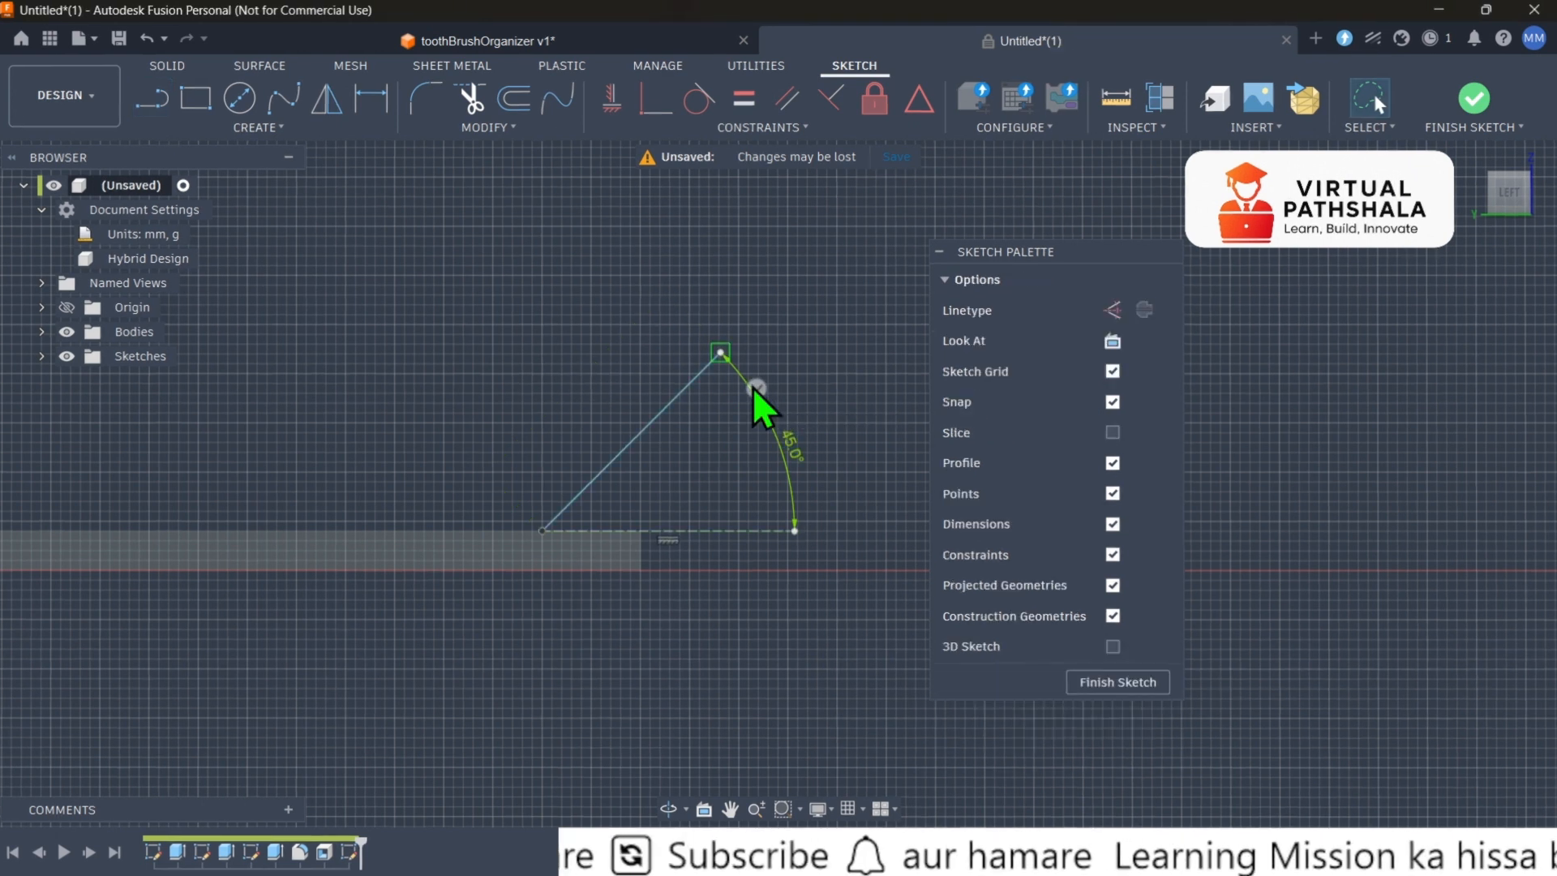
Offset the 45-degree line symmetrically by 3 mm to both sides.
left_click(514, 99)
left_click(654, 422)
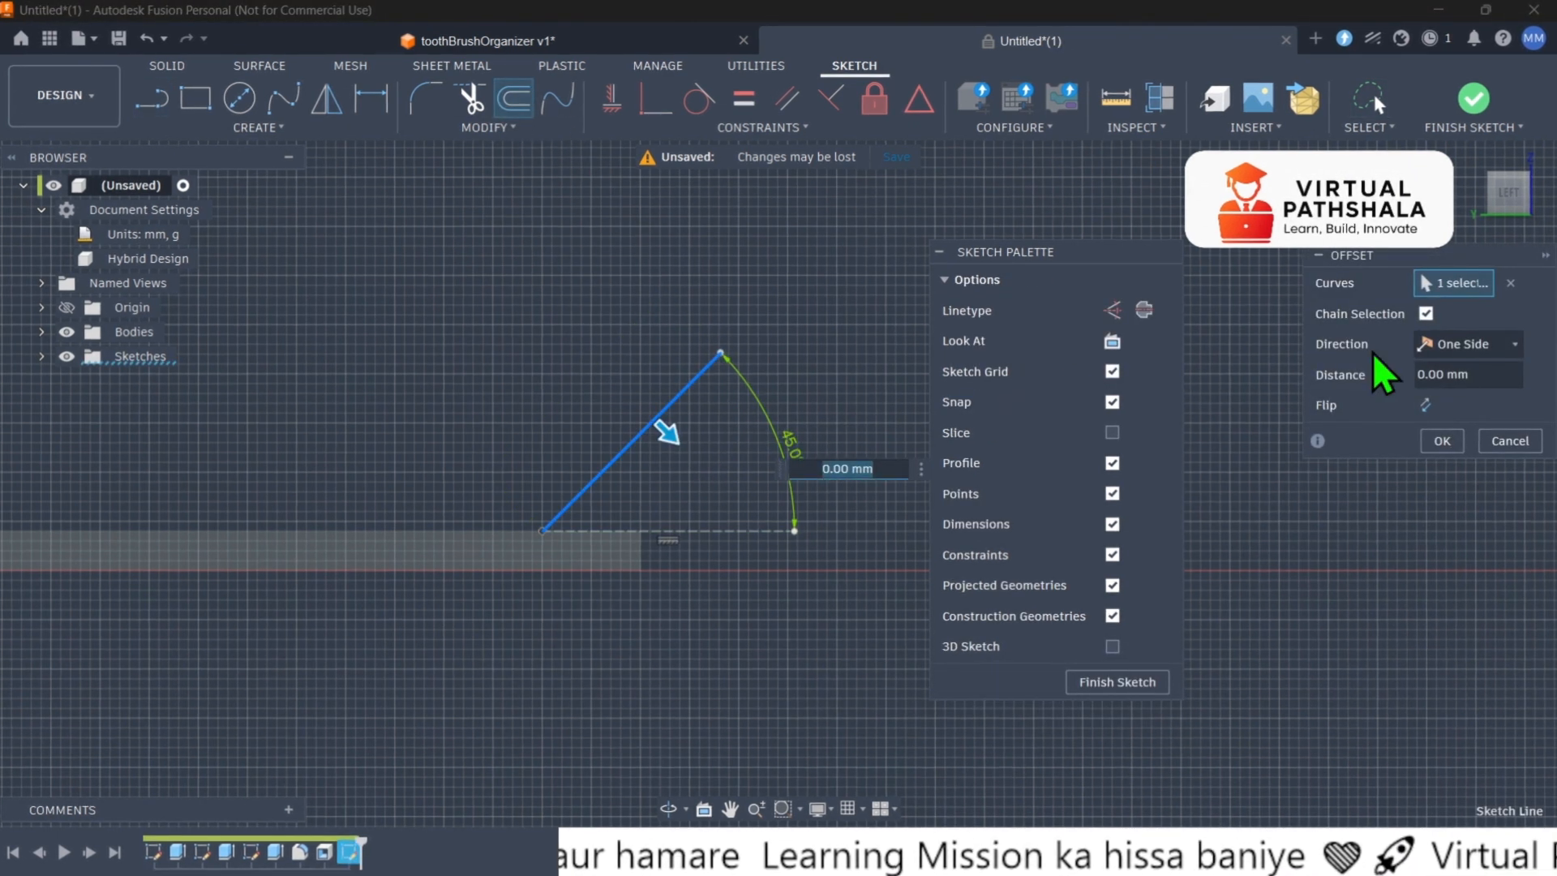
left_click_drag(1416, 260, 776, 203)
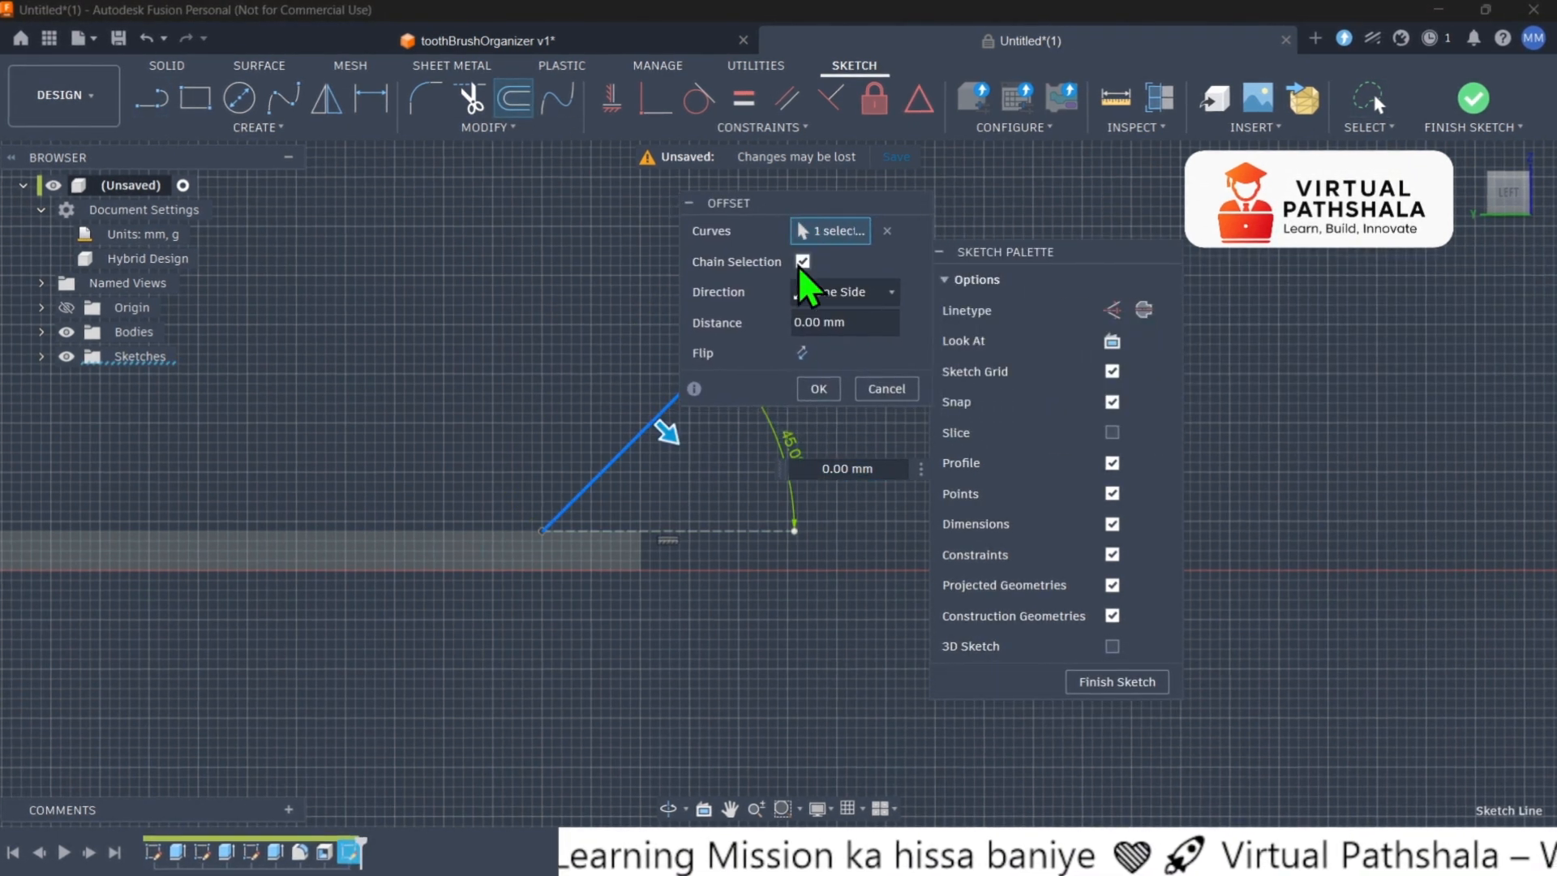
left_click(840, 290)
left_click(874, 371)
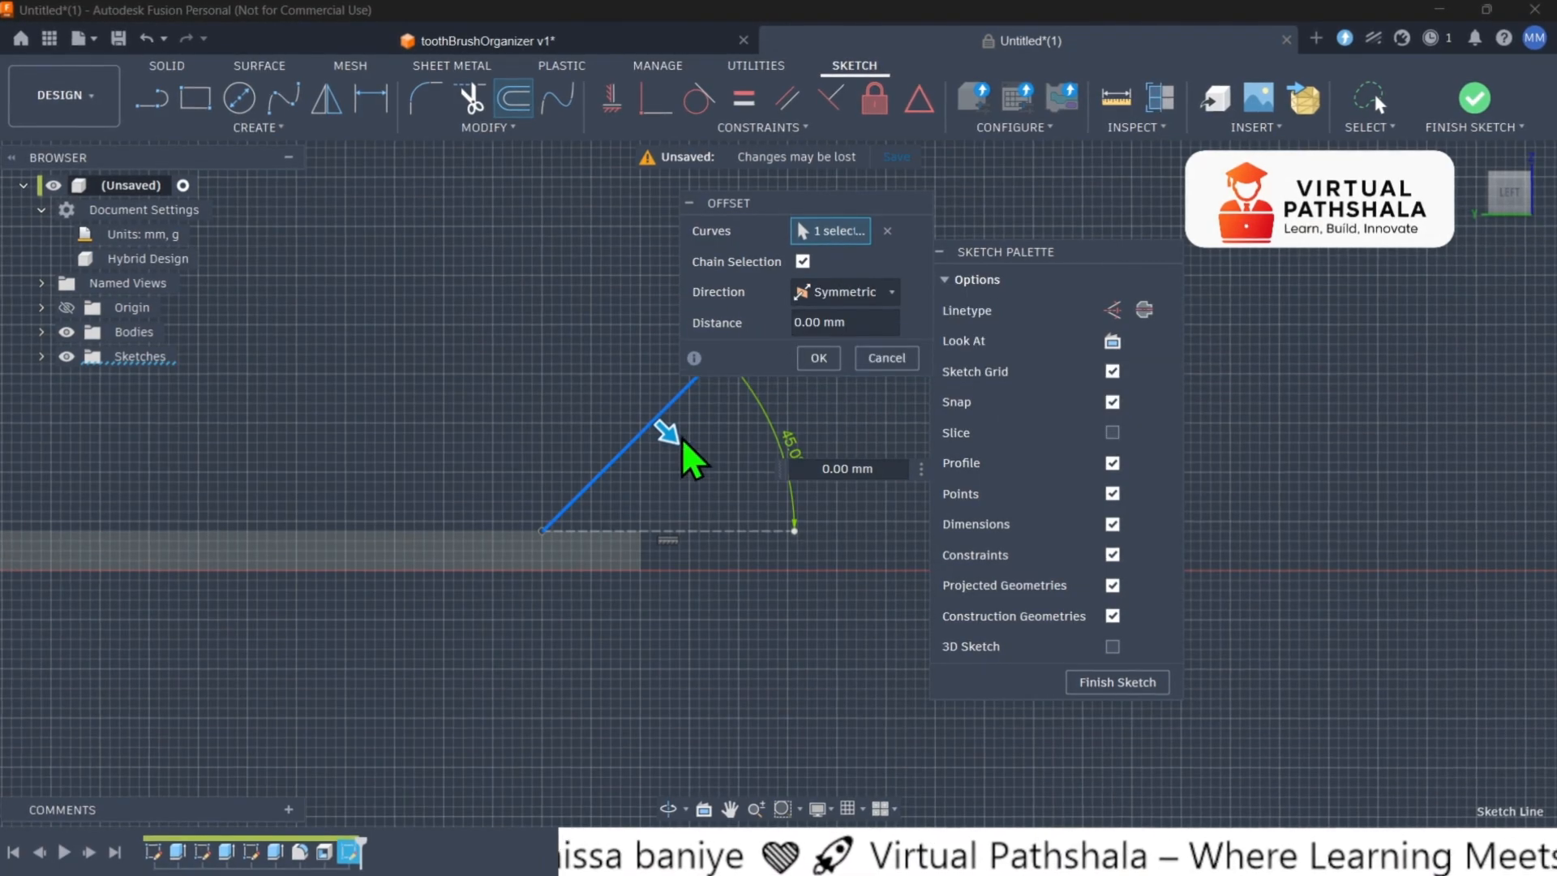
left_click_drag(668, 430, 692, 446)
left_click(858, 329)
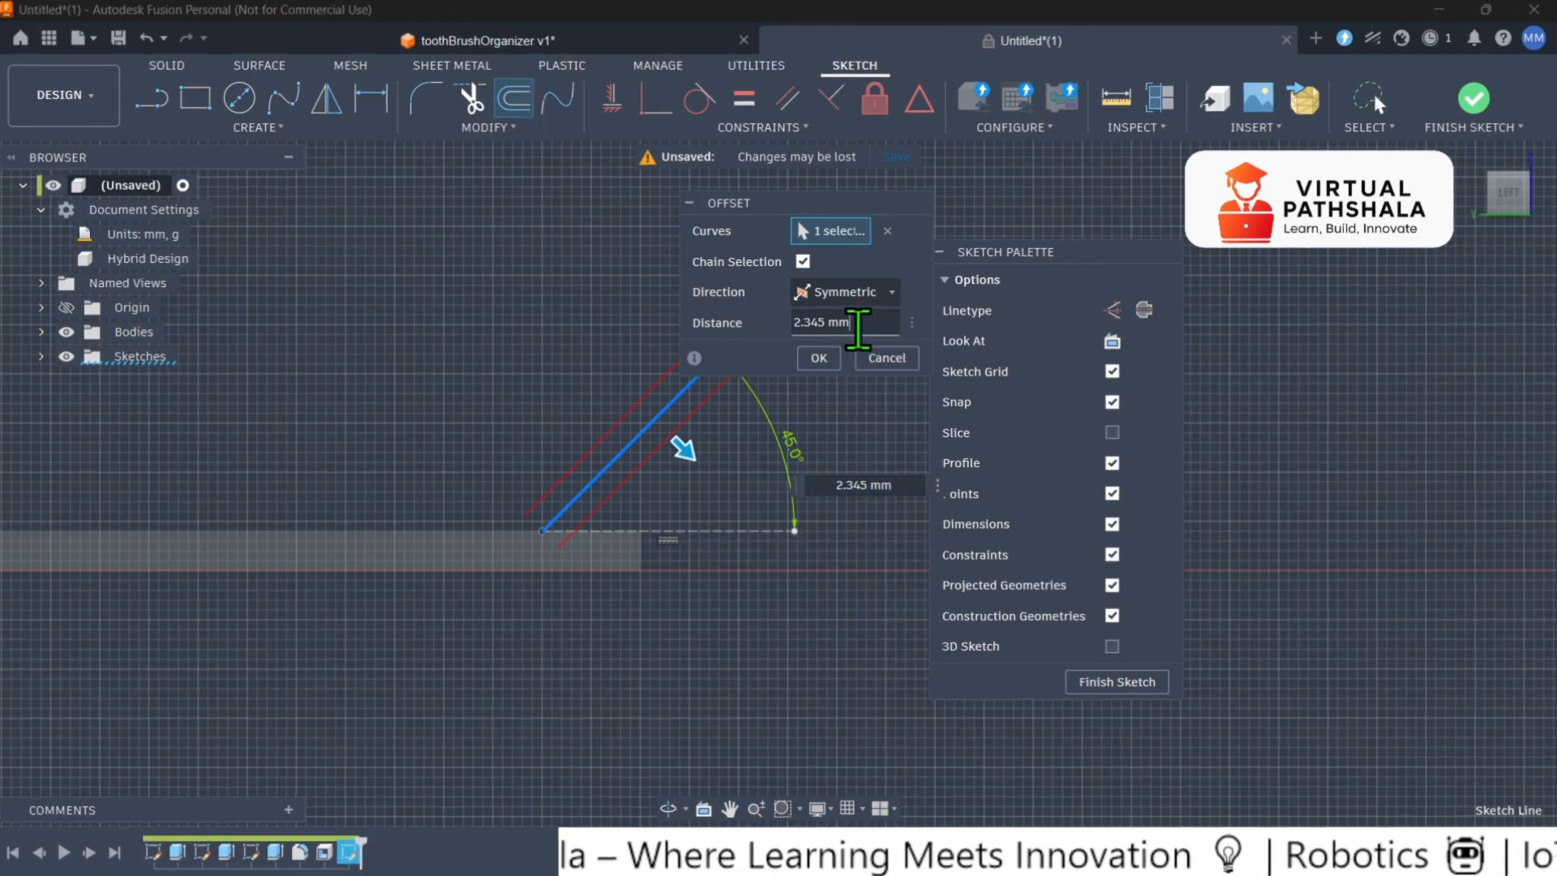
type("3")
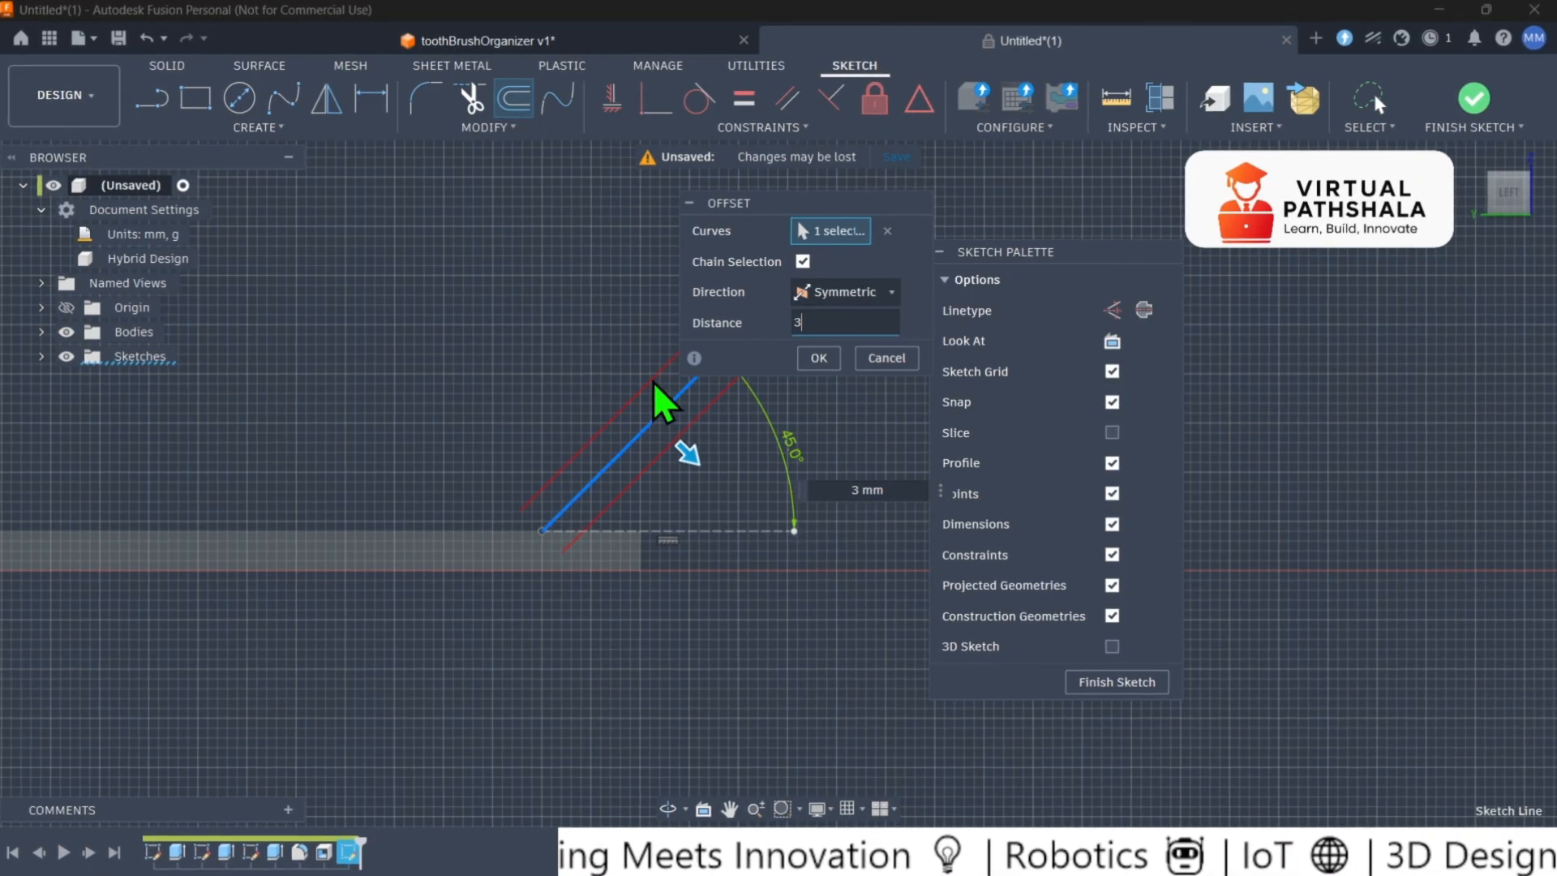
left_click(818, 358)
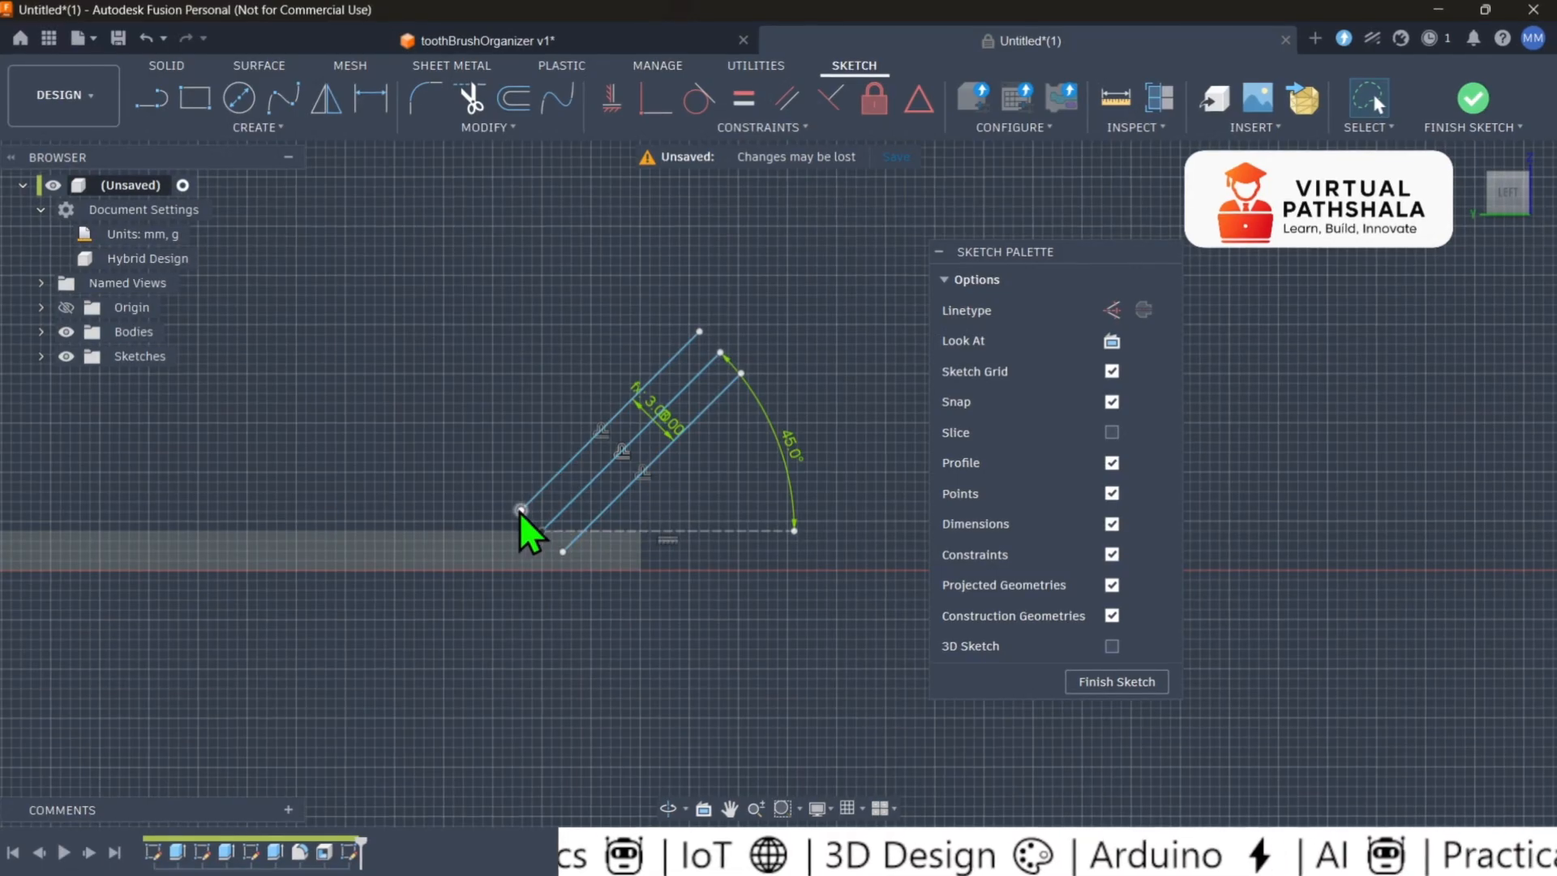
Move the lower ends of the two offset lines to the plate's top edge and delete the original centre line.
left_click_drag(521, 511, 501, 532)
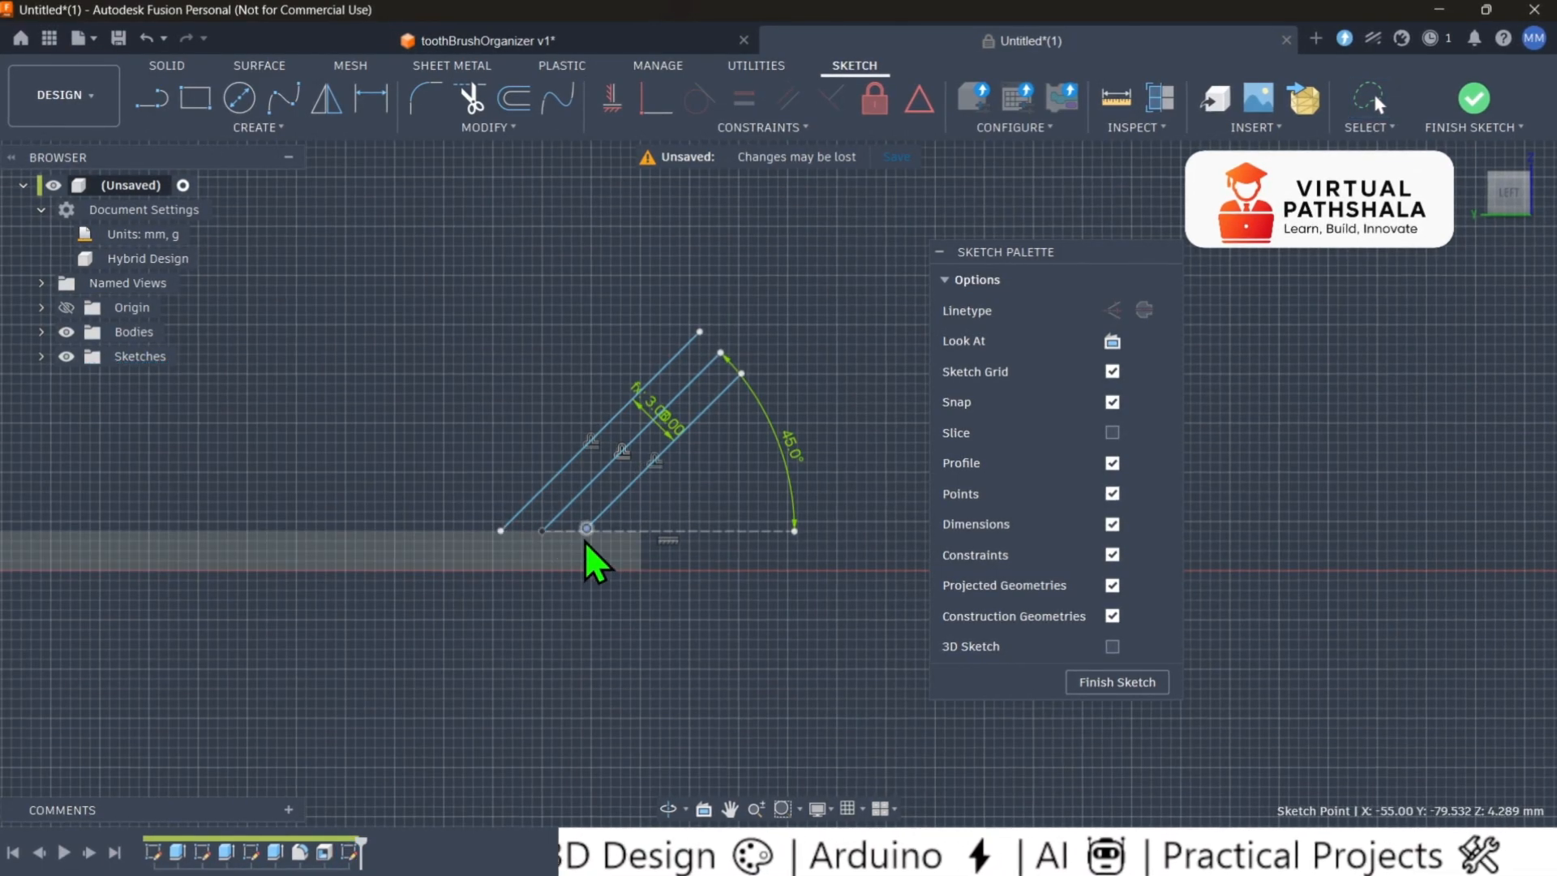
scroll(658, 511, "up", 2)
left_click(690, 369)
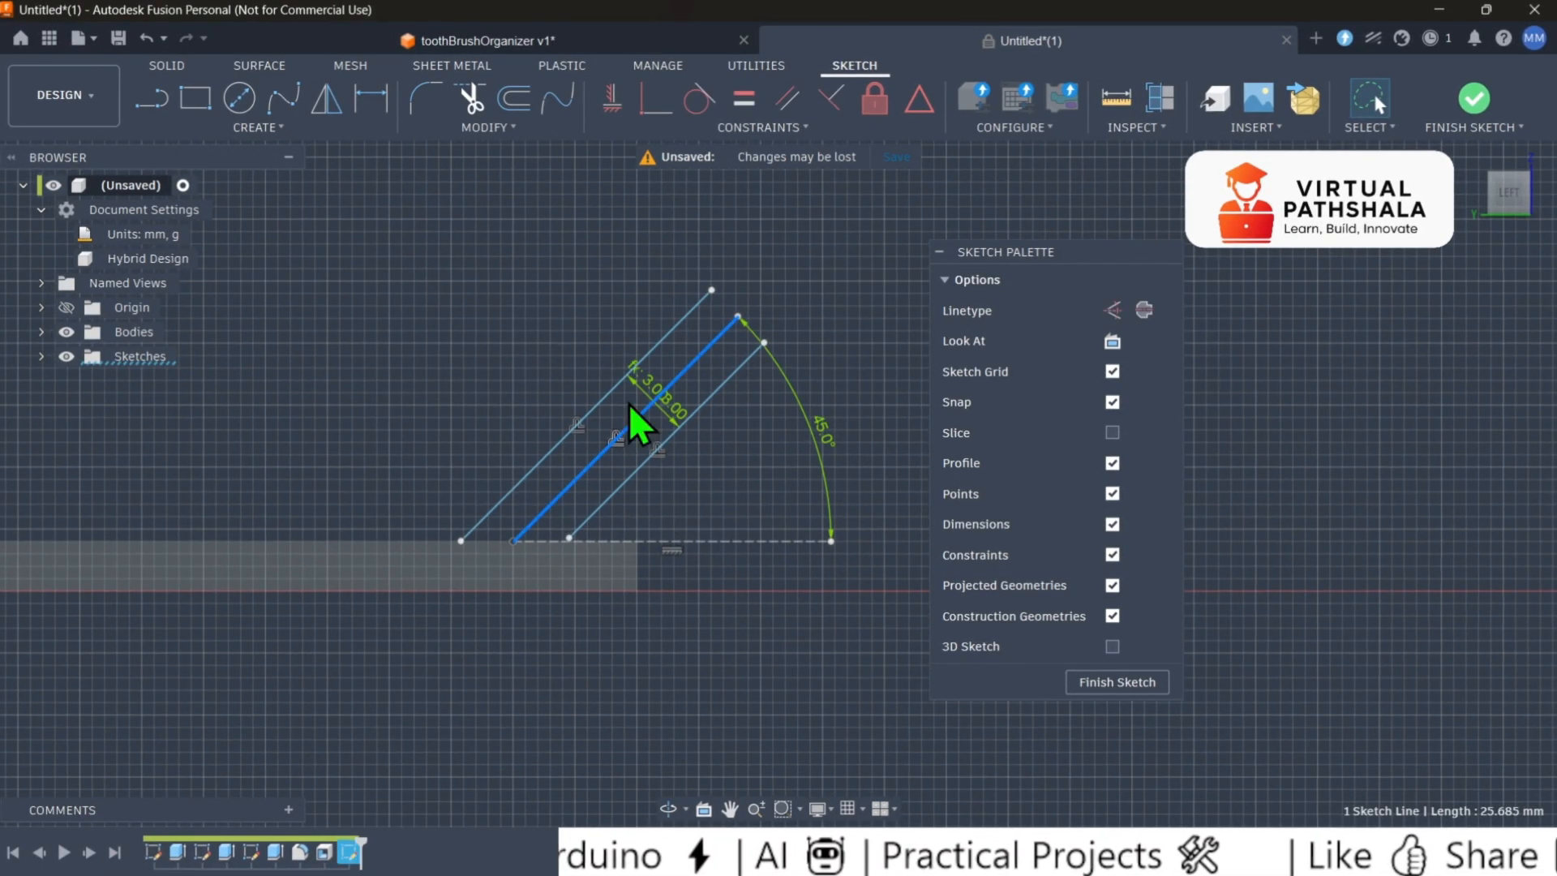
key("Delete")
left_click(470, 98)
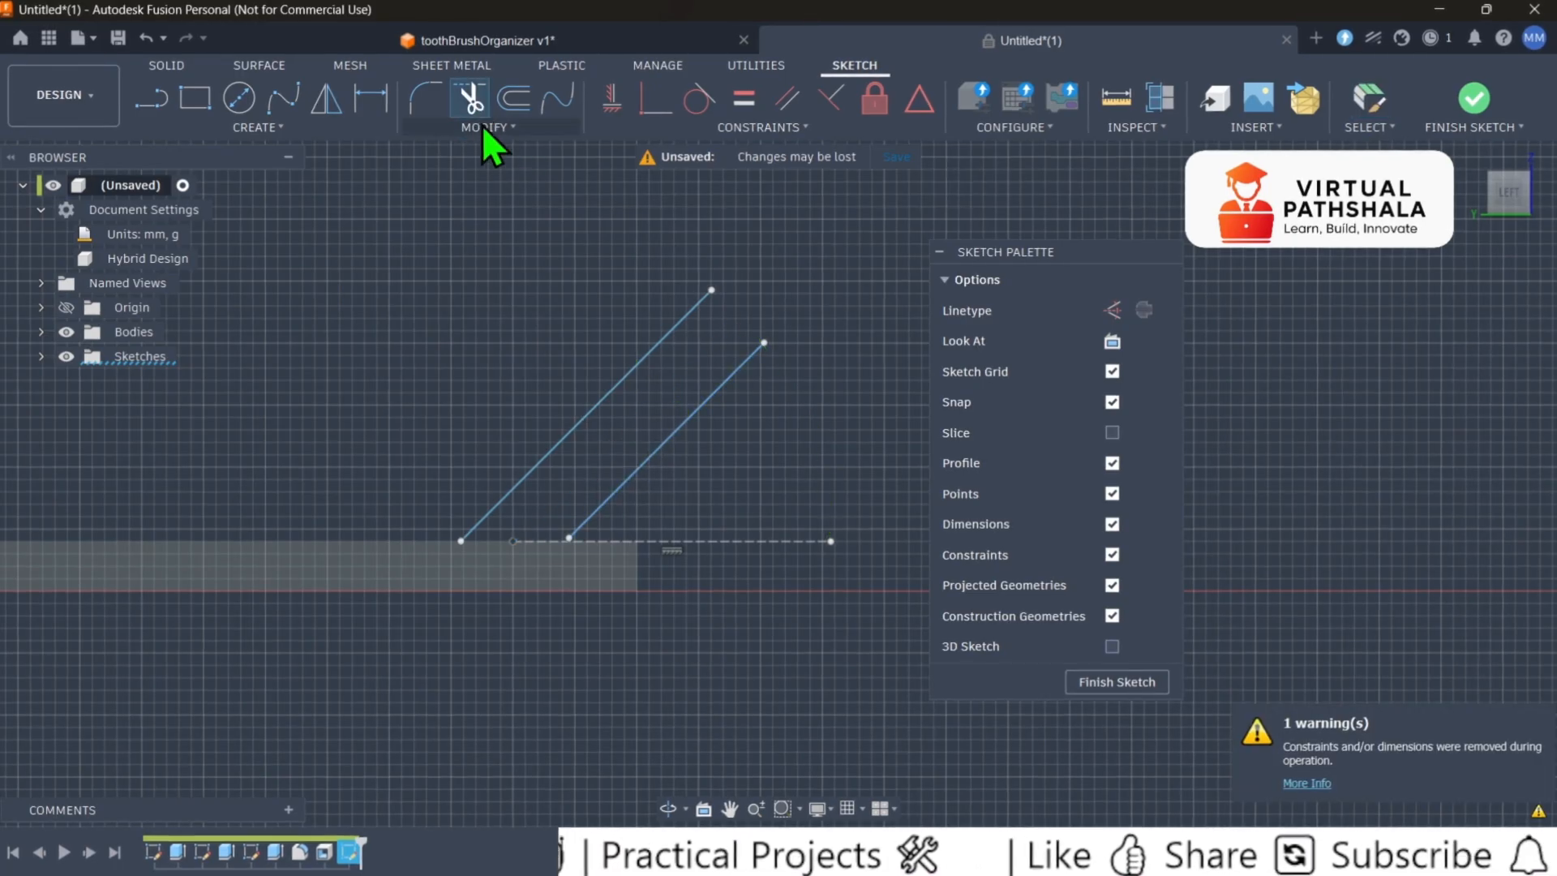
key("Escape")
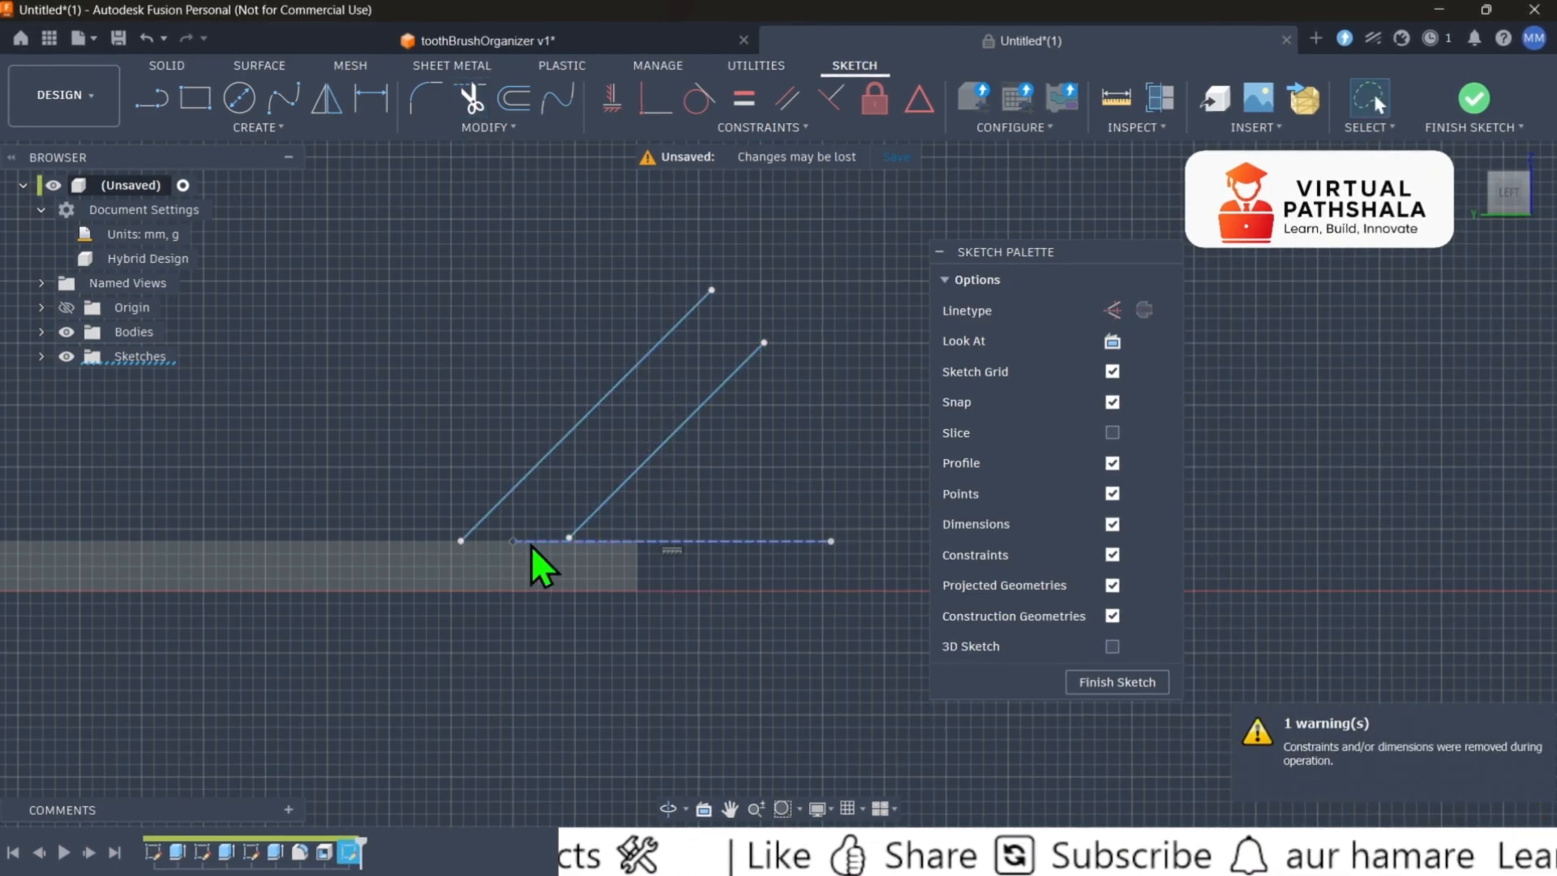
Draw a circle about 6 mm in diameter between the upper ends of the two slanted lines.
scroll(588, 490, "up", 1)
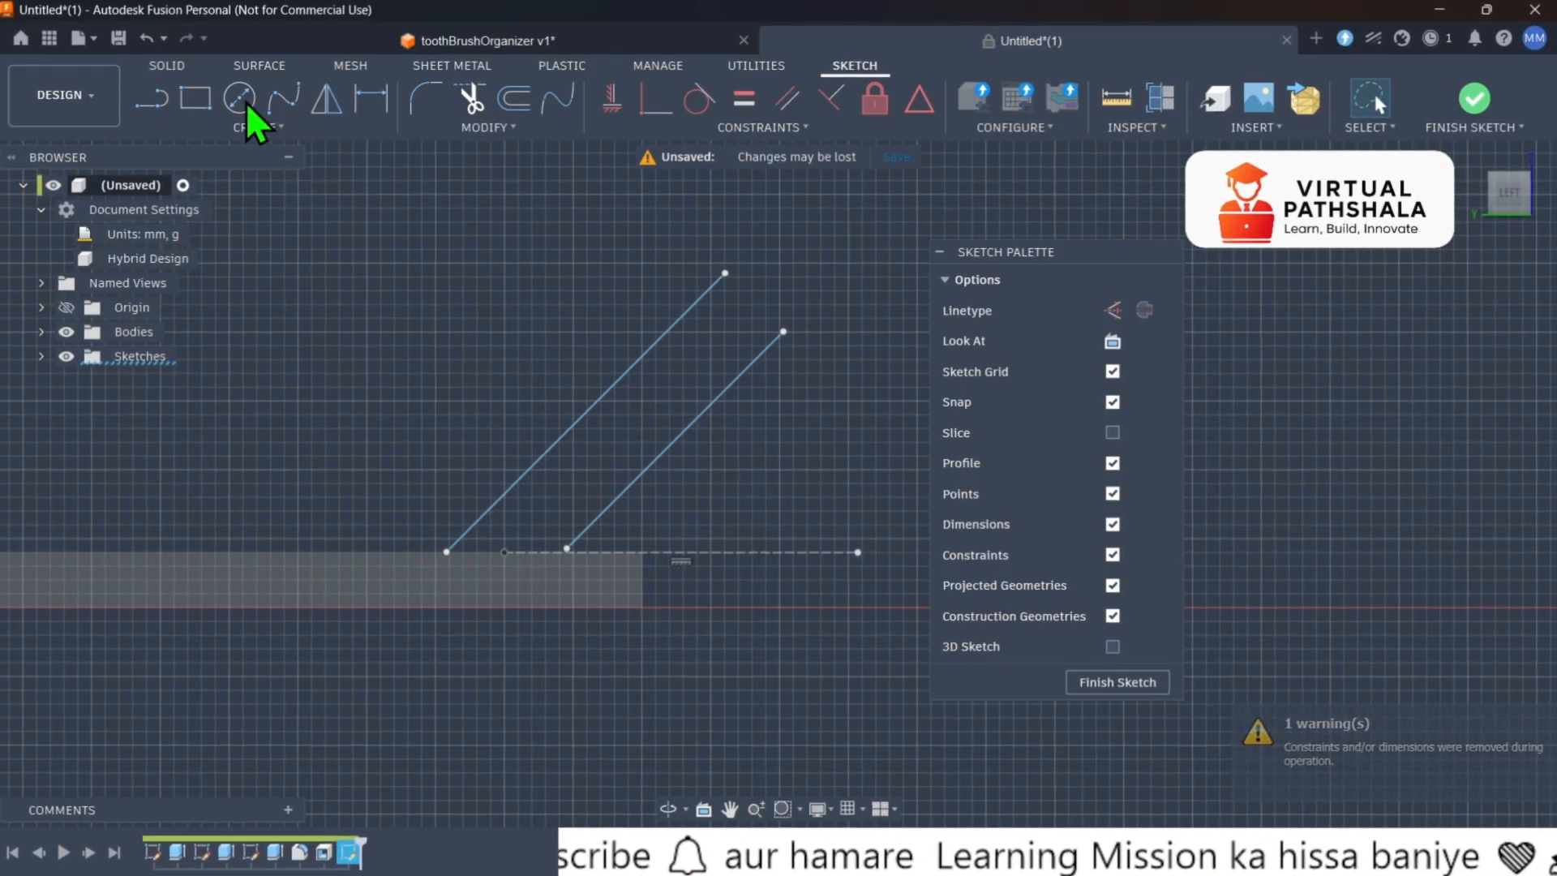
key("c")
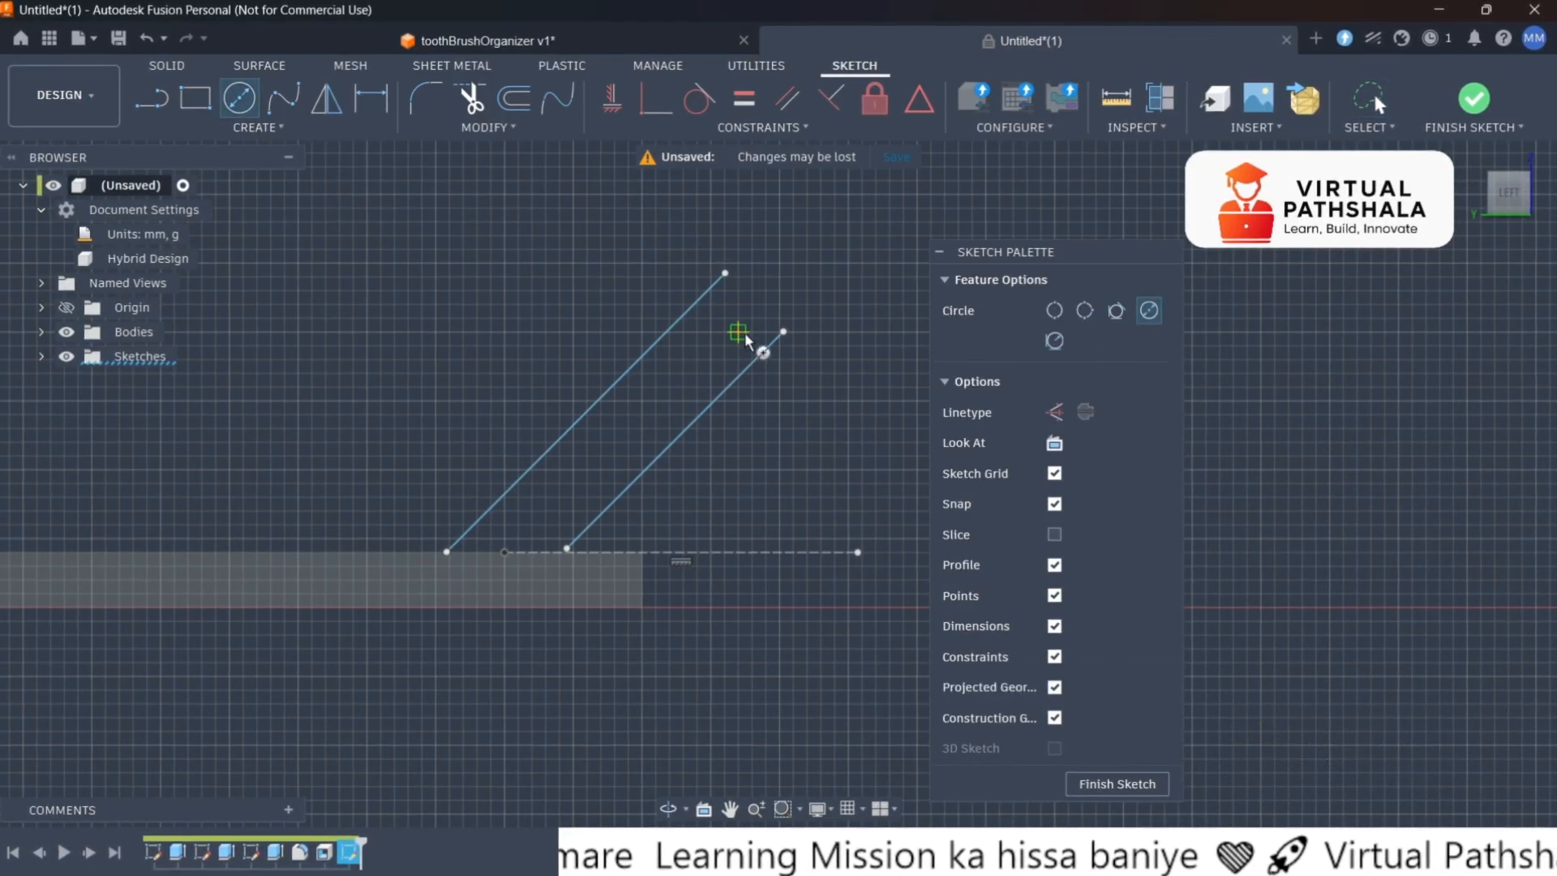
scroll(746, 321, "up", 2)
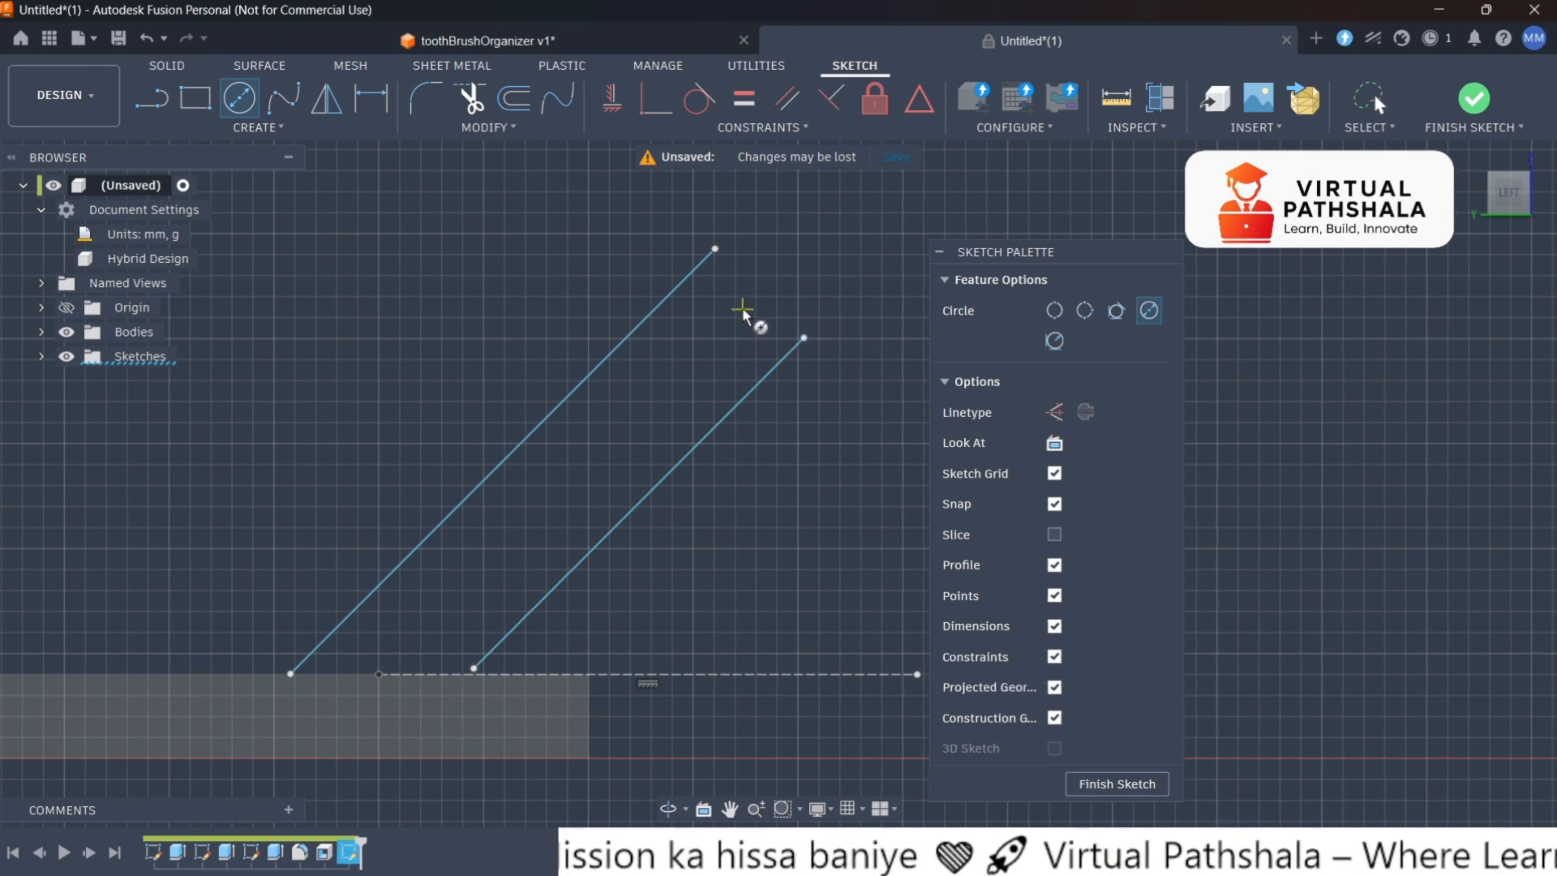
left_click(744, 310)
left_click(793, 347)
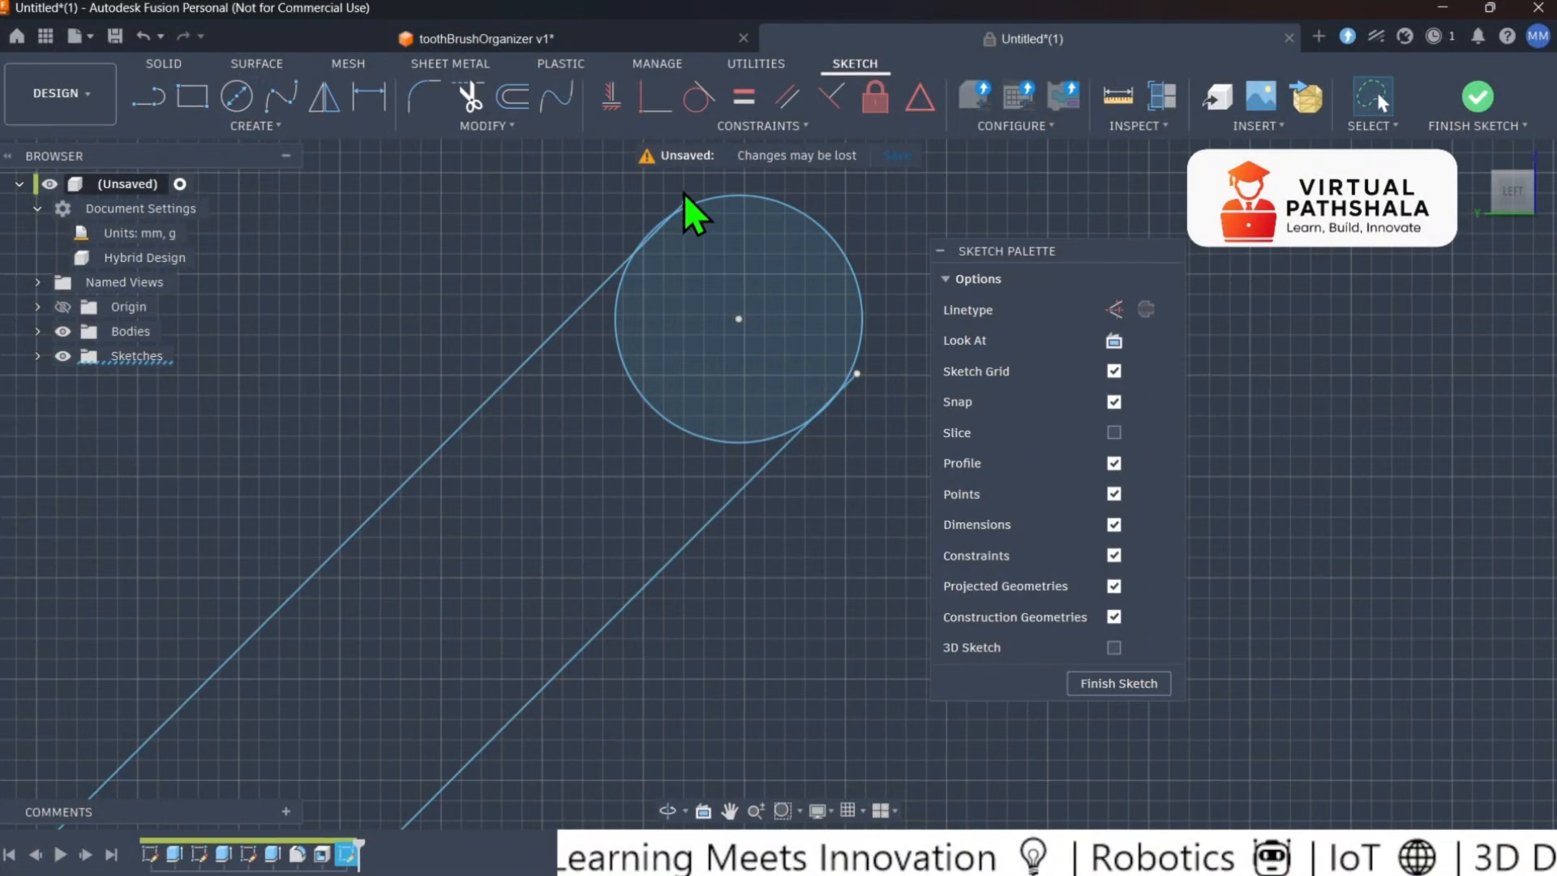
Make the circle tangent to both slanted lines.
left_click(698, 96)
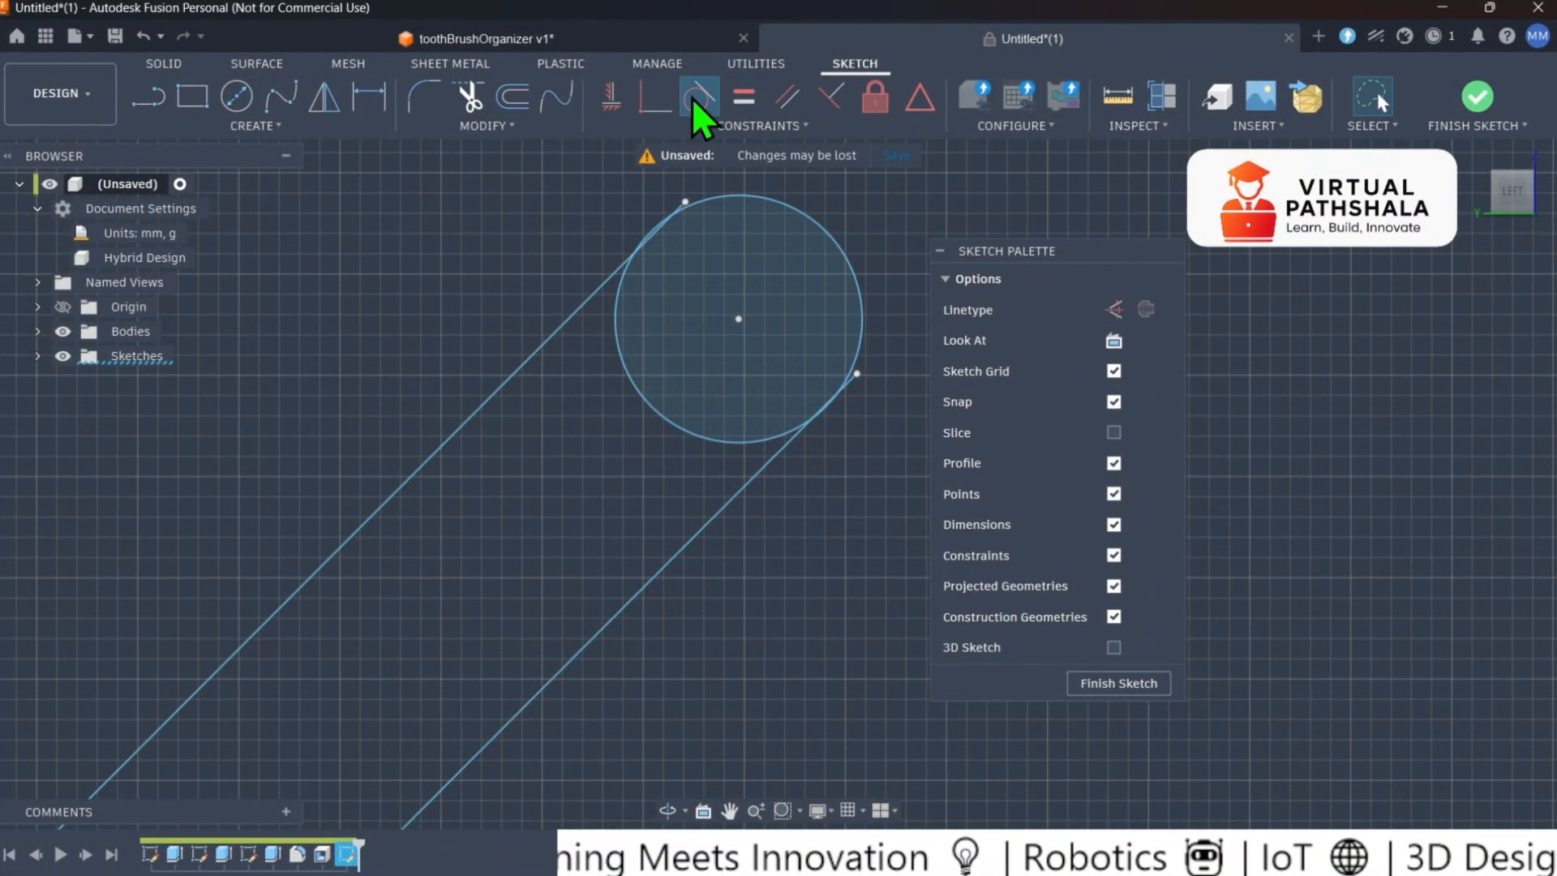
left_click(735, 197)
left_click(604, 305)
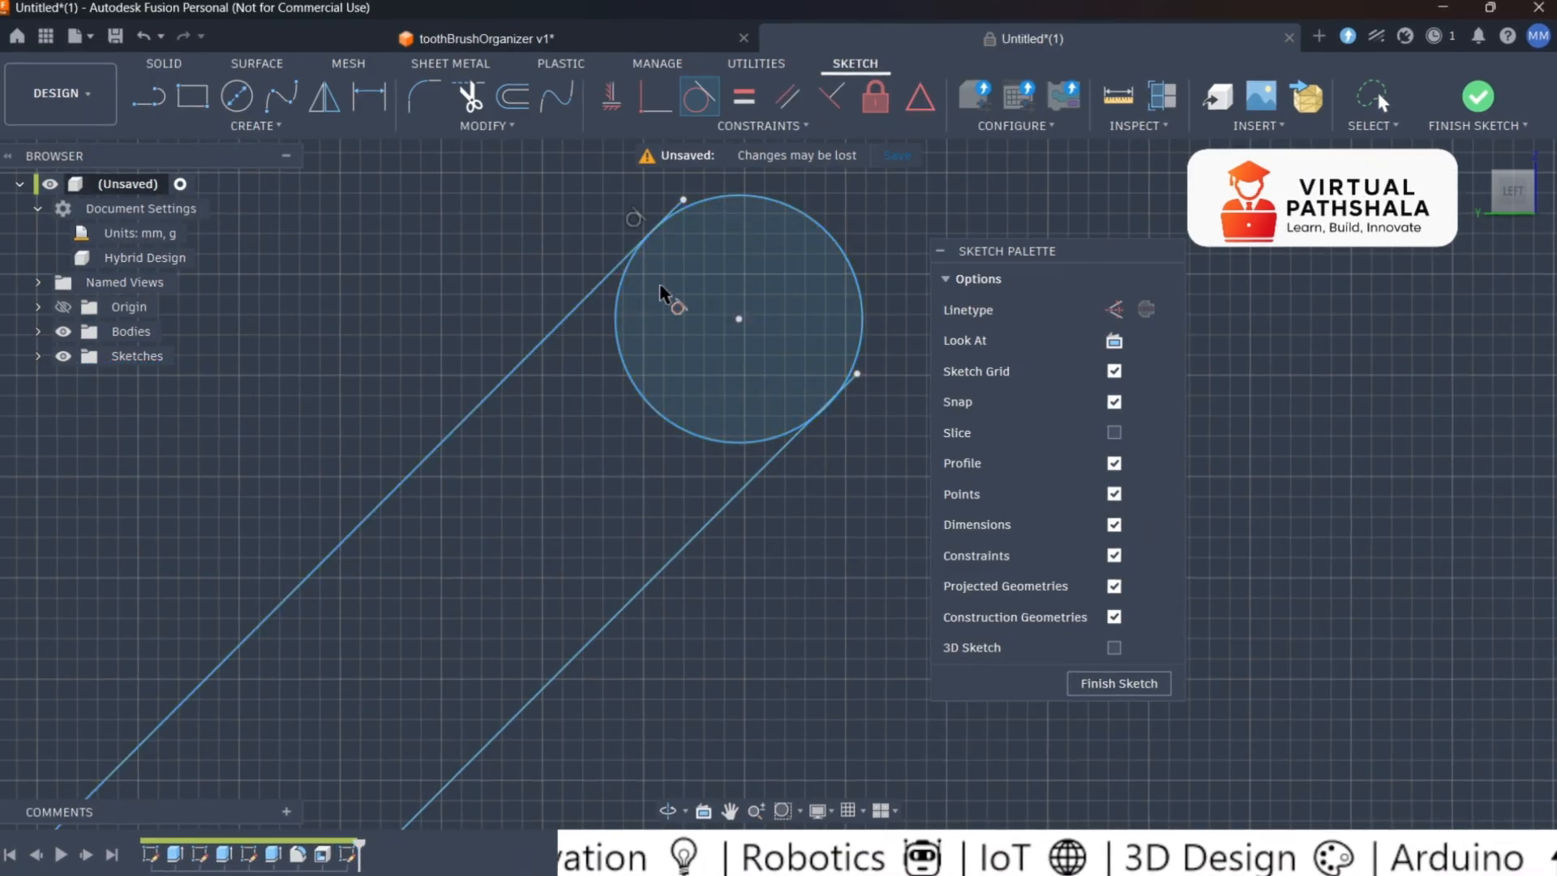
left_click(846, 383)
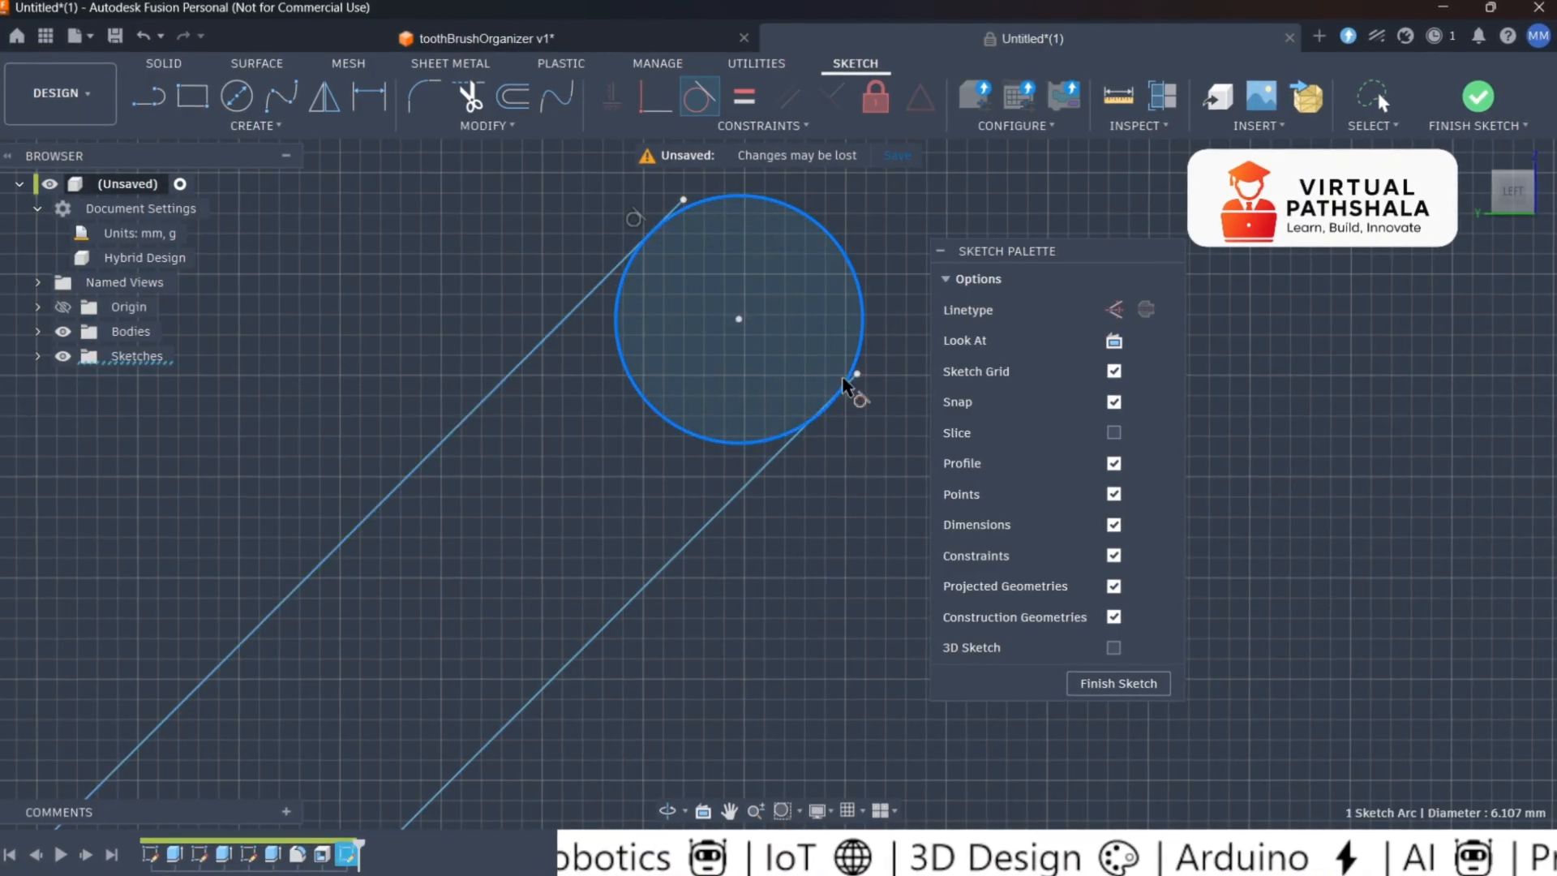
left_click(786, 479)
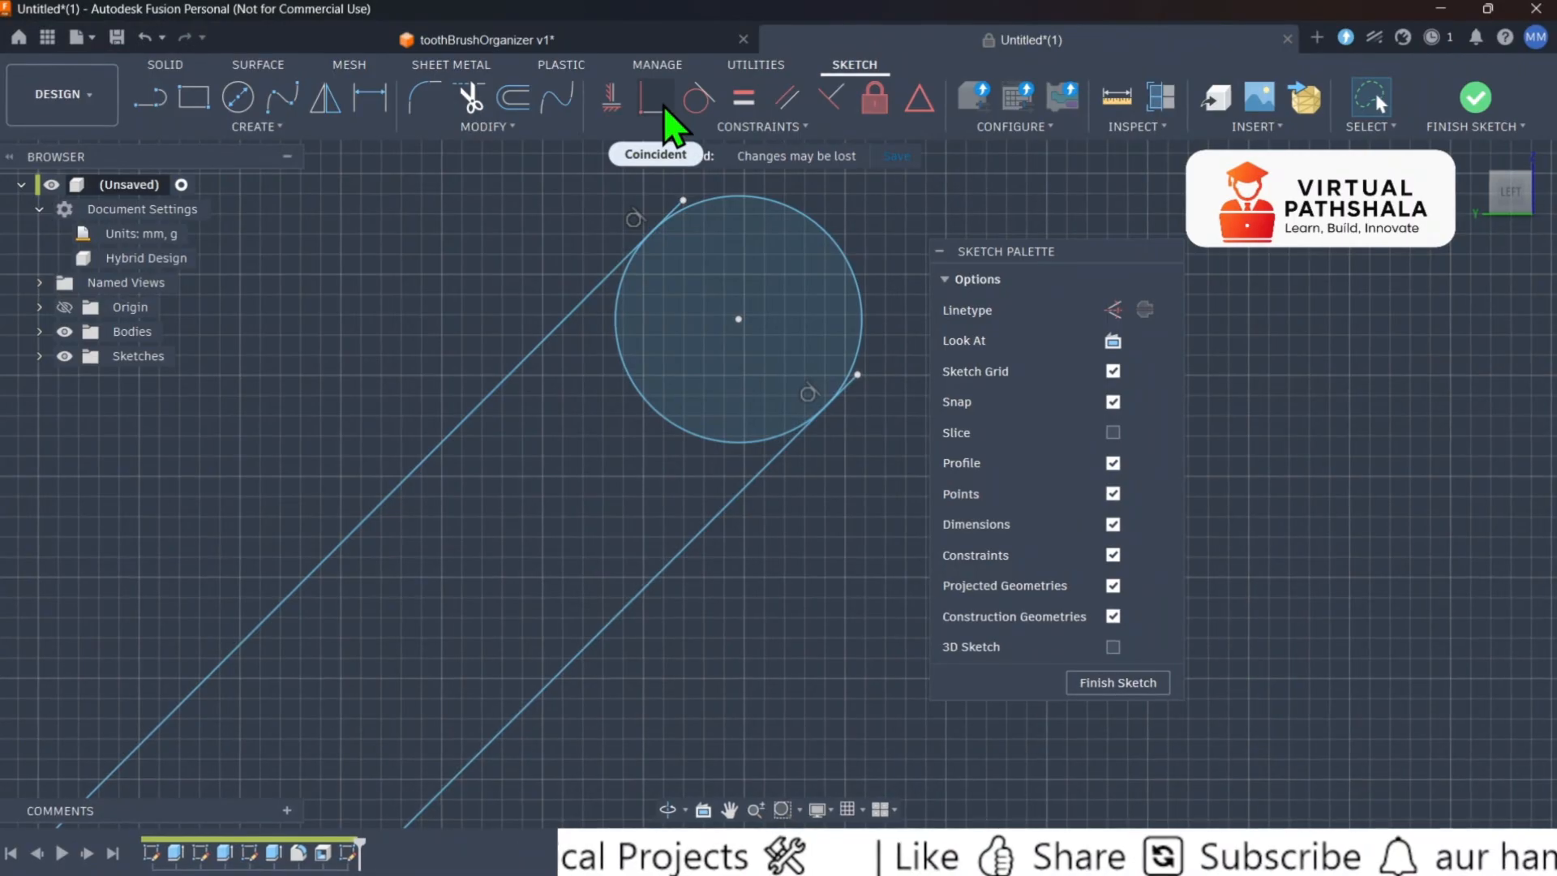
Make the upper endpoints of both slanted lines coincident with the circle.
left_click(663, 107)
left_click(686, 201)
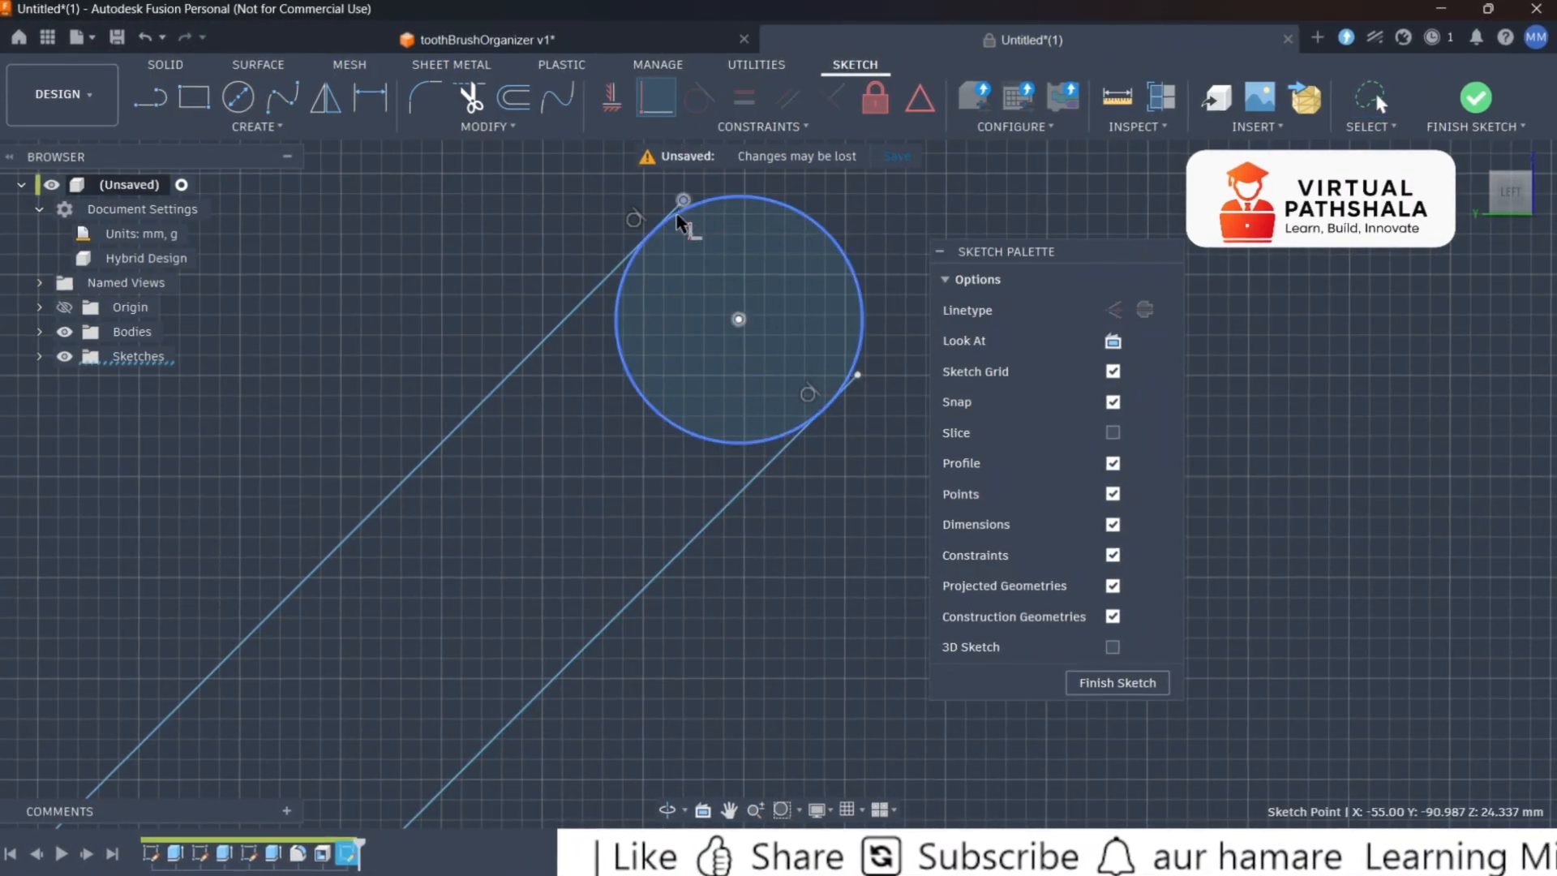
left_click(675, 213)
left_click(859, 377)
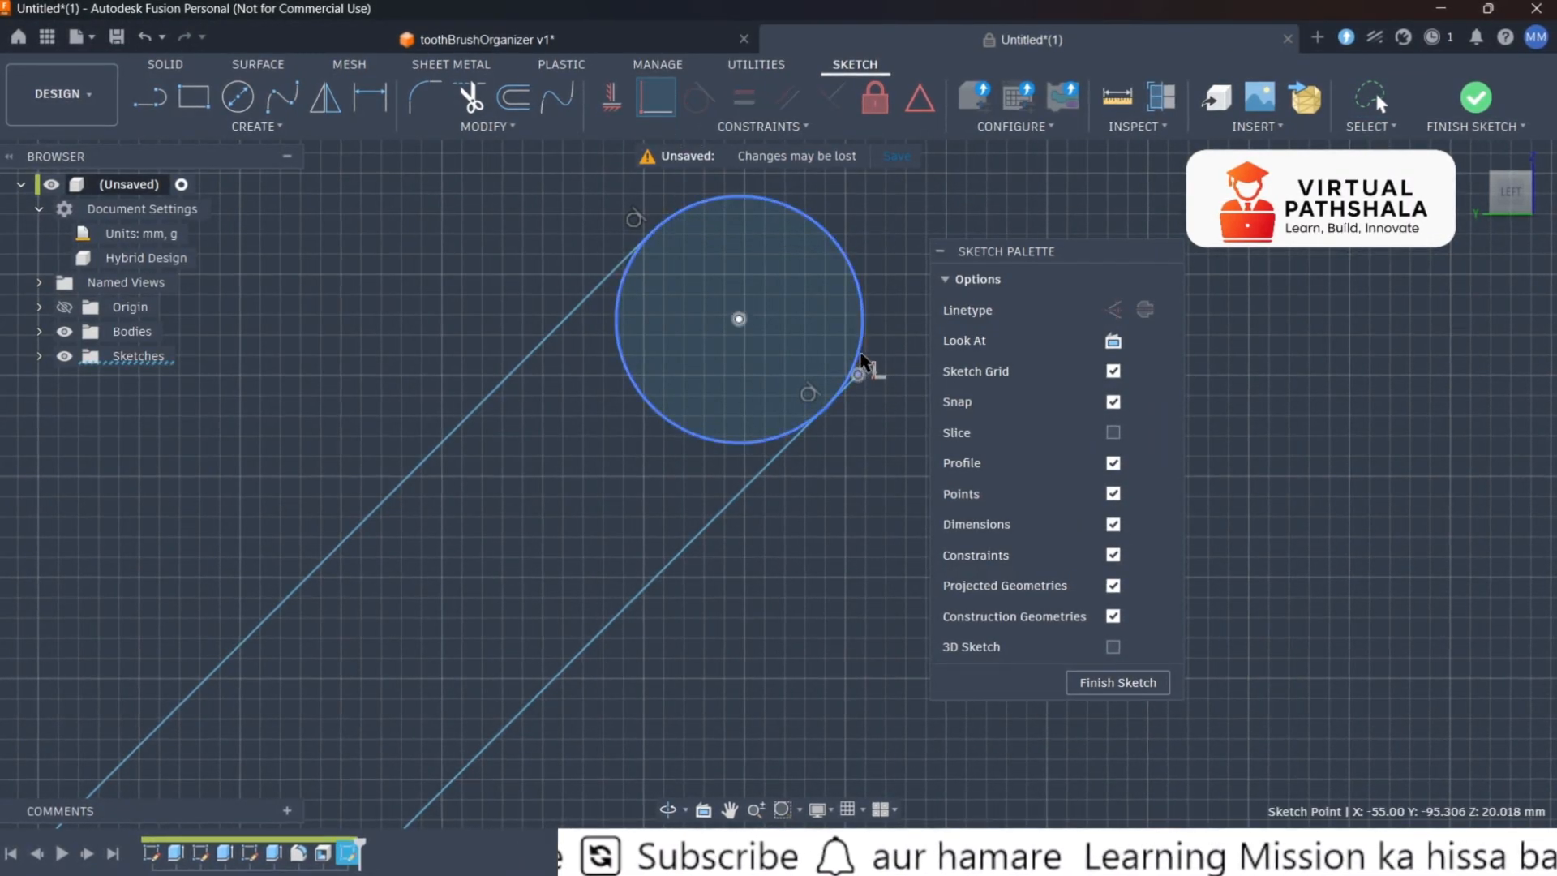
left_click(856, 357)
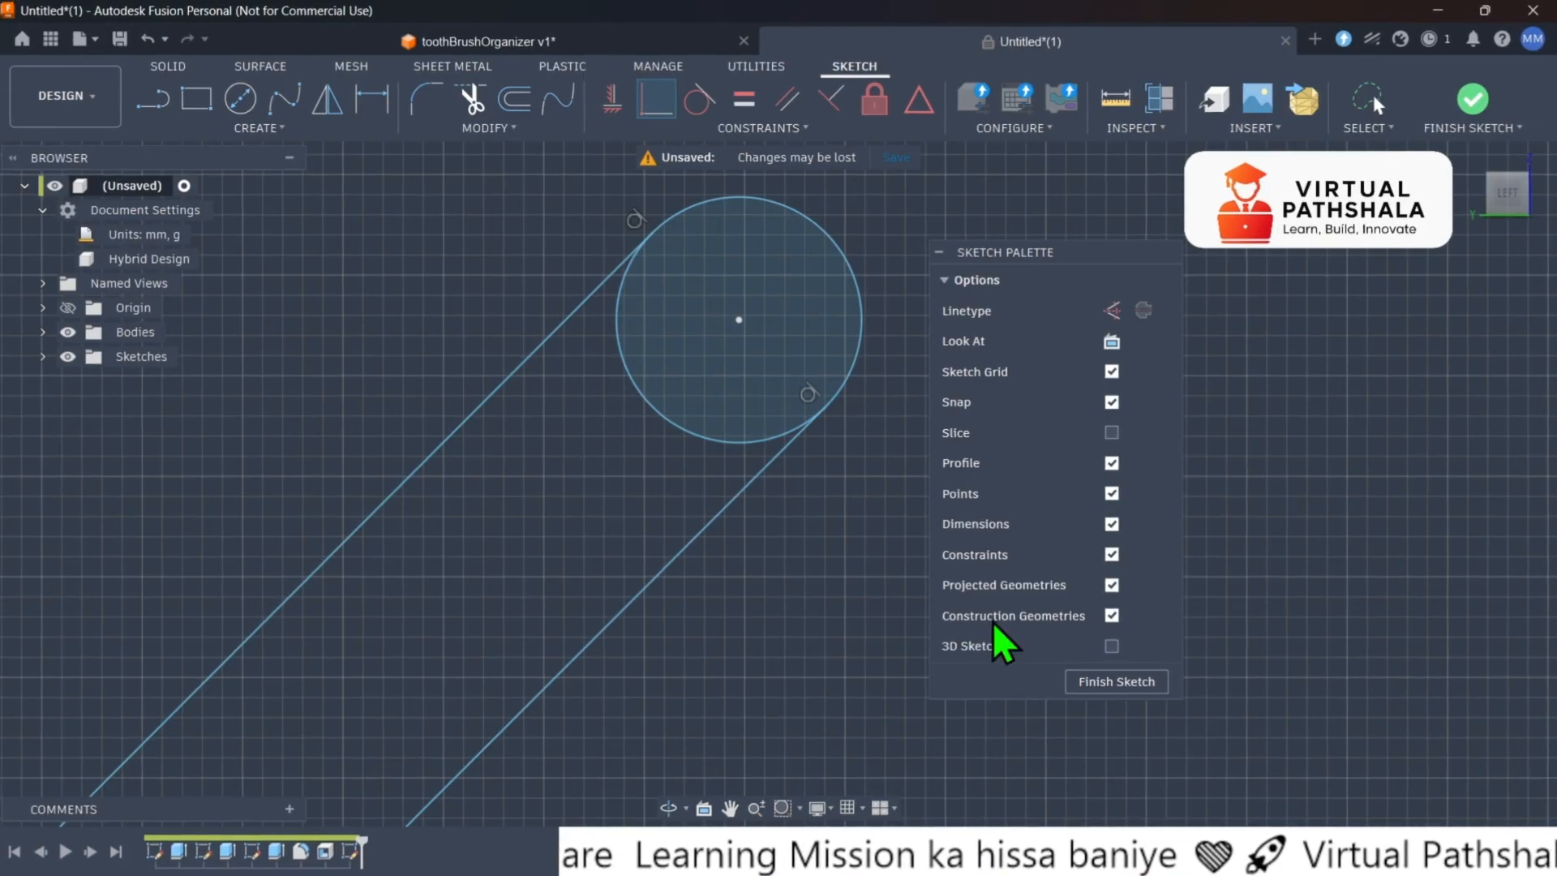
Attach the lower endpoints of both slanted lines to the plate's top edge to close the arm profile, and finish the sketch.
scroll(567, 661, "down", 5)
scroll(511, 744, "up", 3)
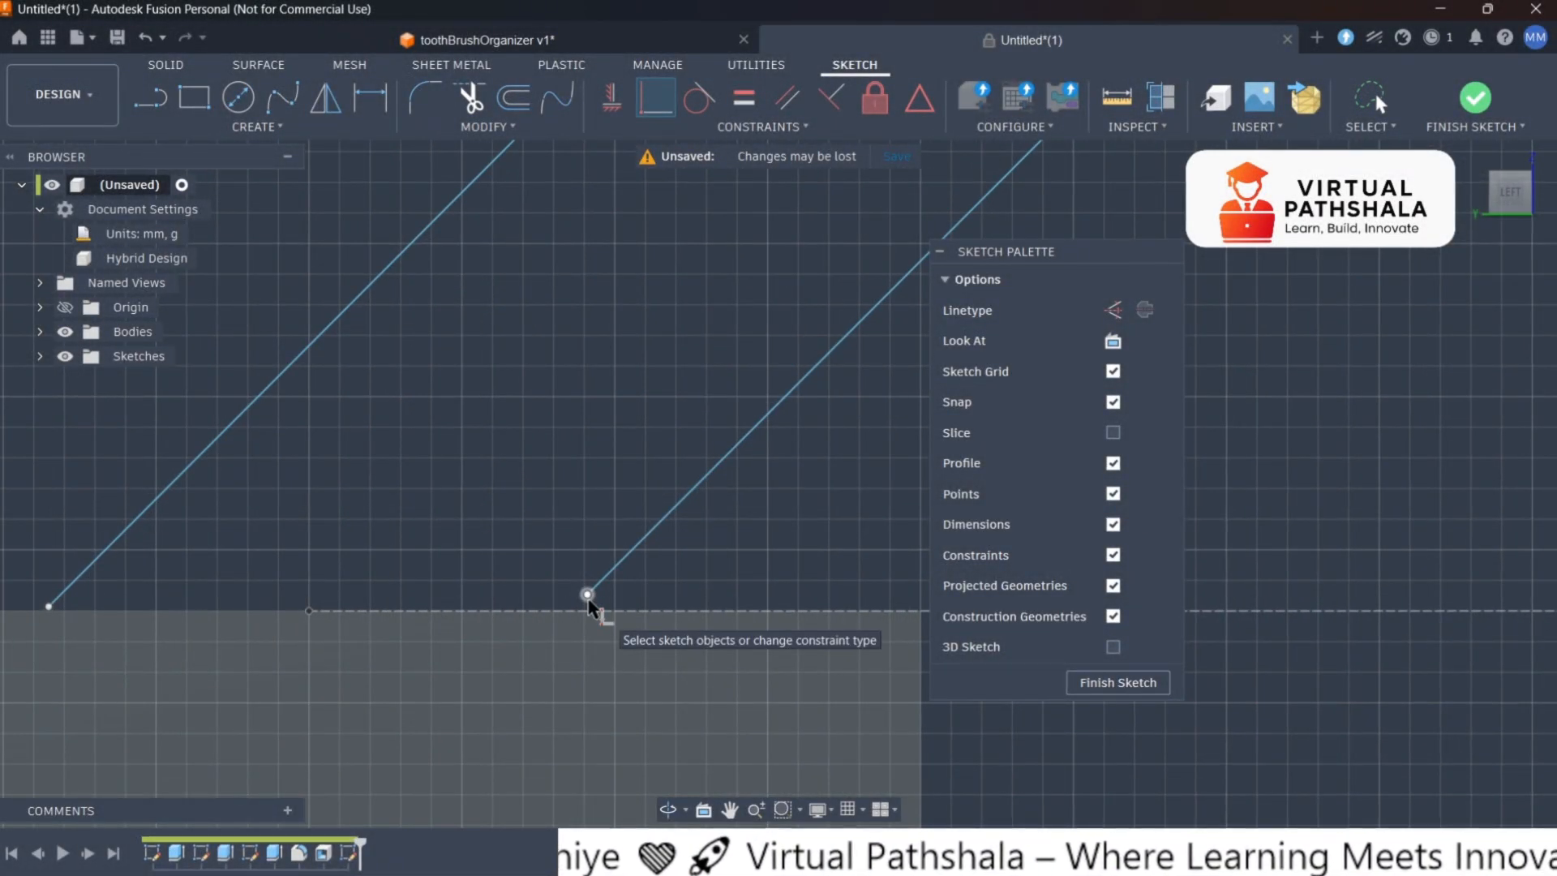
left_click(581, 598)
left_click_drag(580, 603, 576, 610)
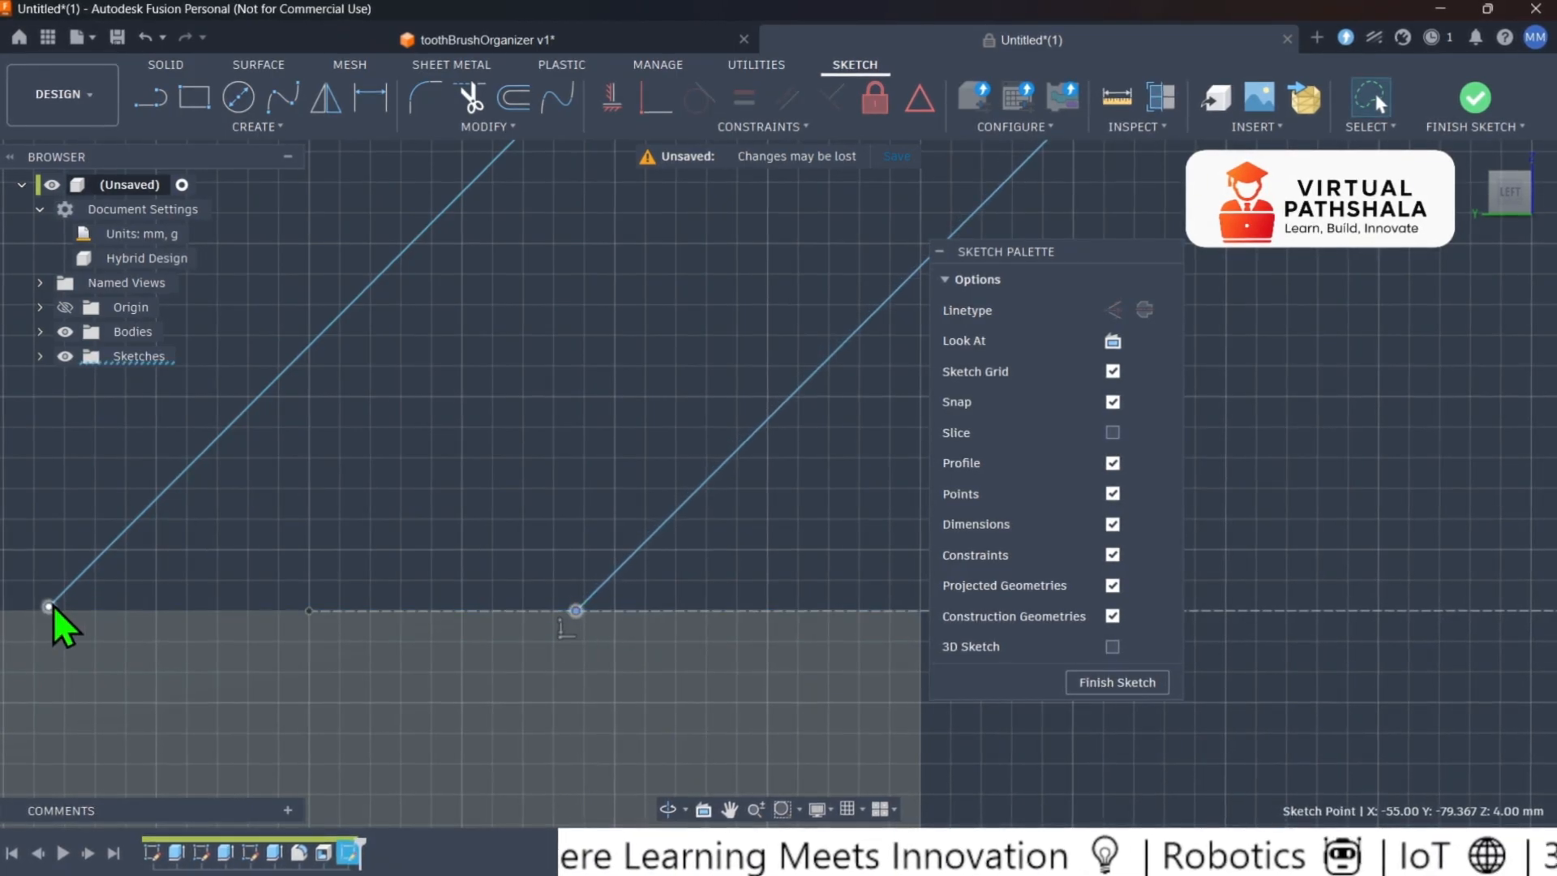
left_click_drag(50, 608, 48, 610)
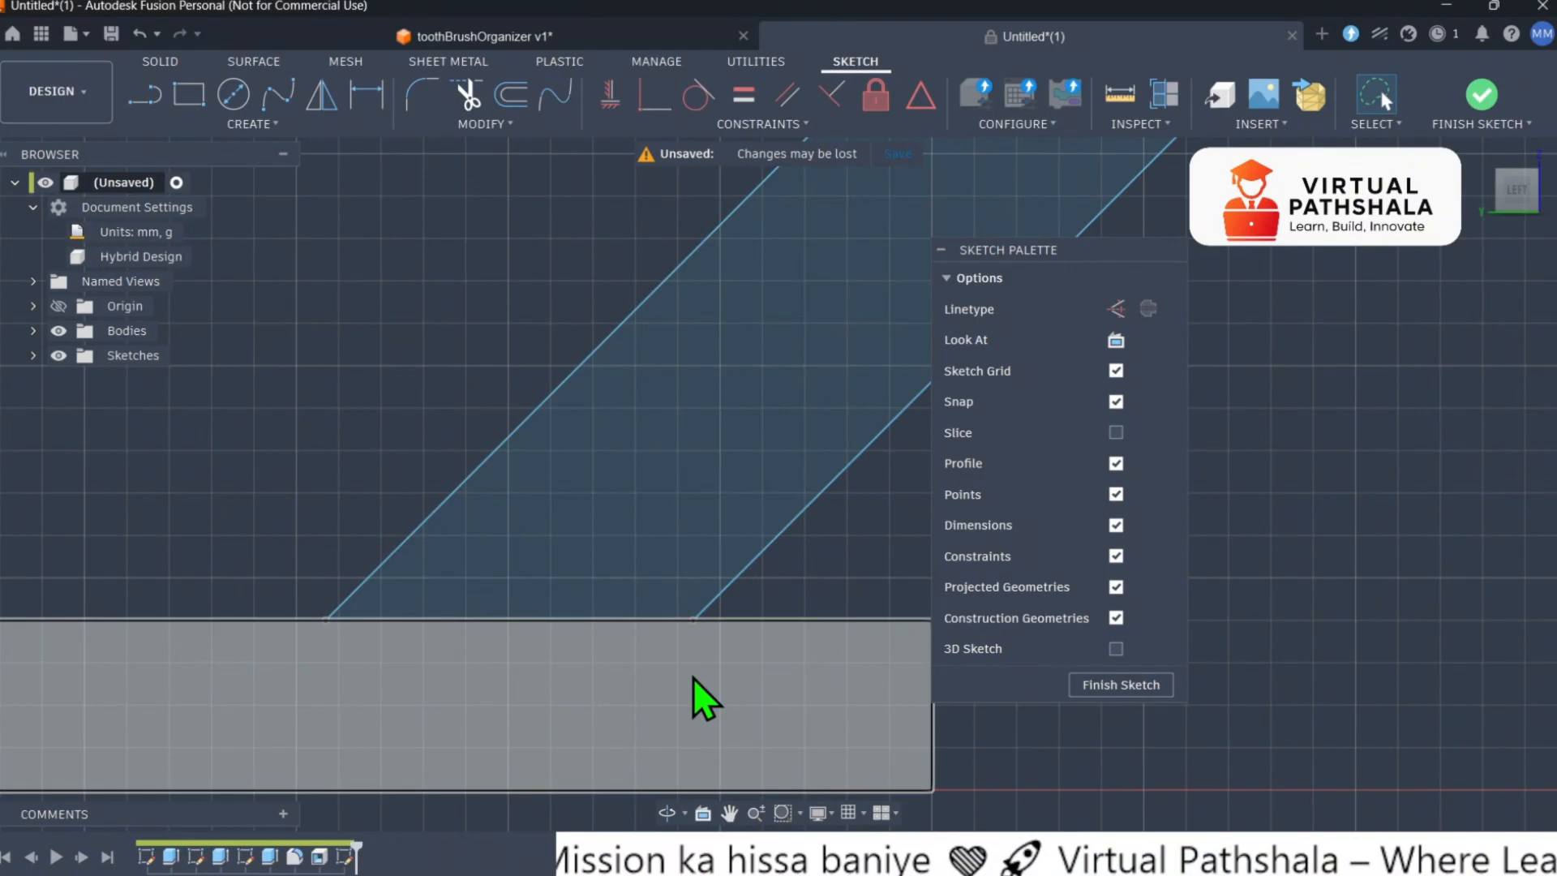
scroll(693, 681, "up", 3)
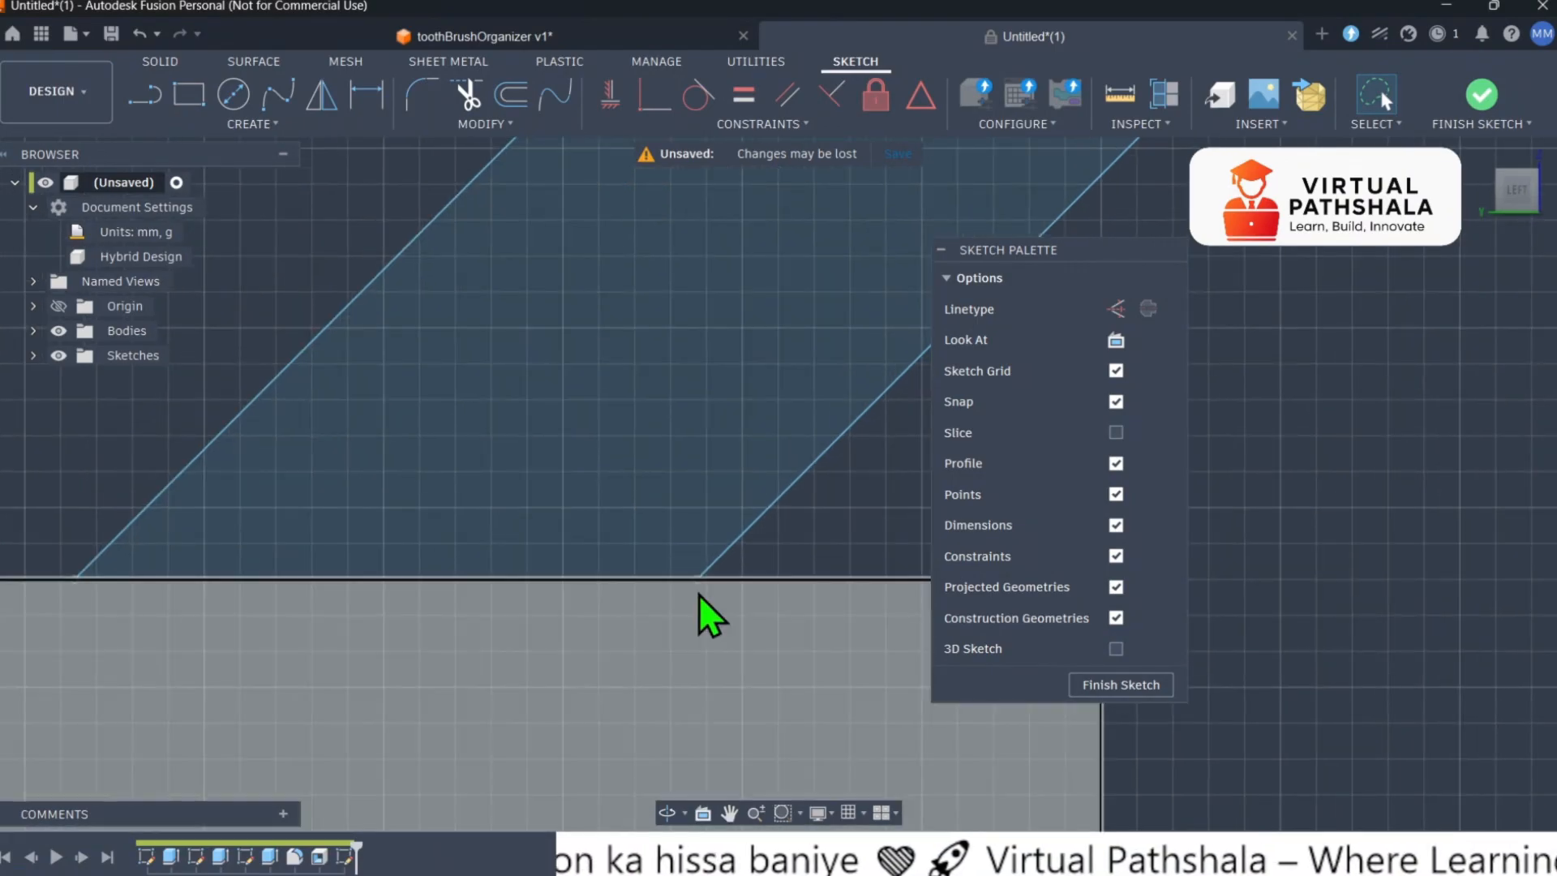
scroll(697, 617, "down", 2)
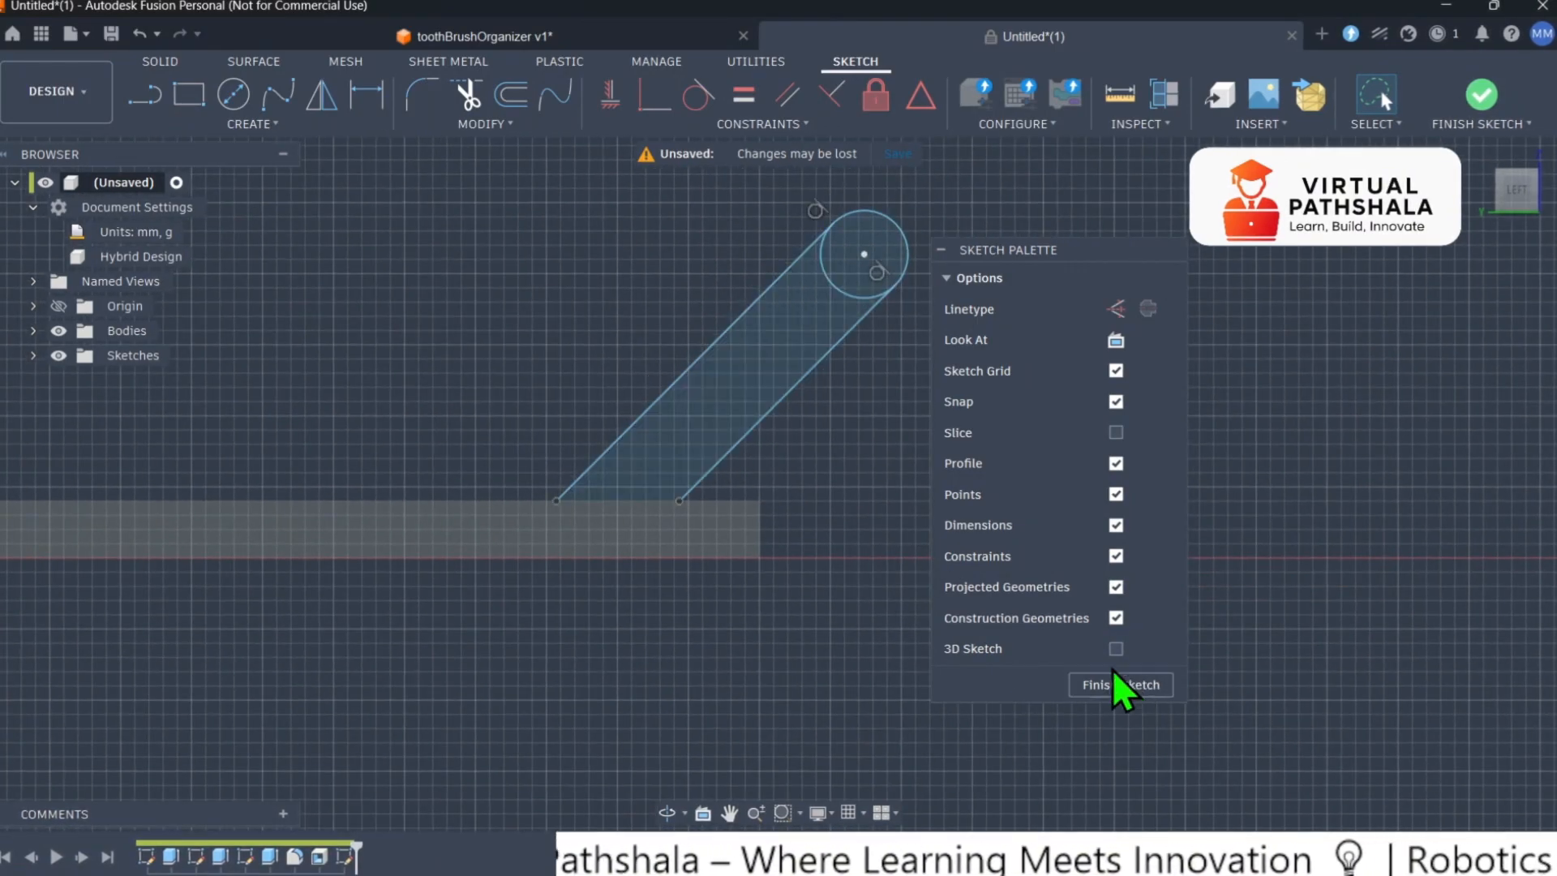
left_click(1119, 685)
Set up an extrusion of the slanted arm profile and its end circle, starting at an offset of -5 mm.
mouse_move(780, 481)
middle_mouse_down("shift")
mouse_move(1164, 376)
mouse_move(1174, 549)
middle_mouse_up("shift")
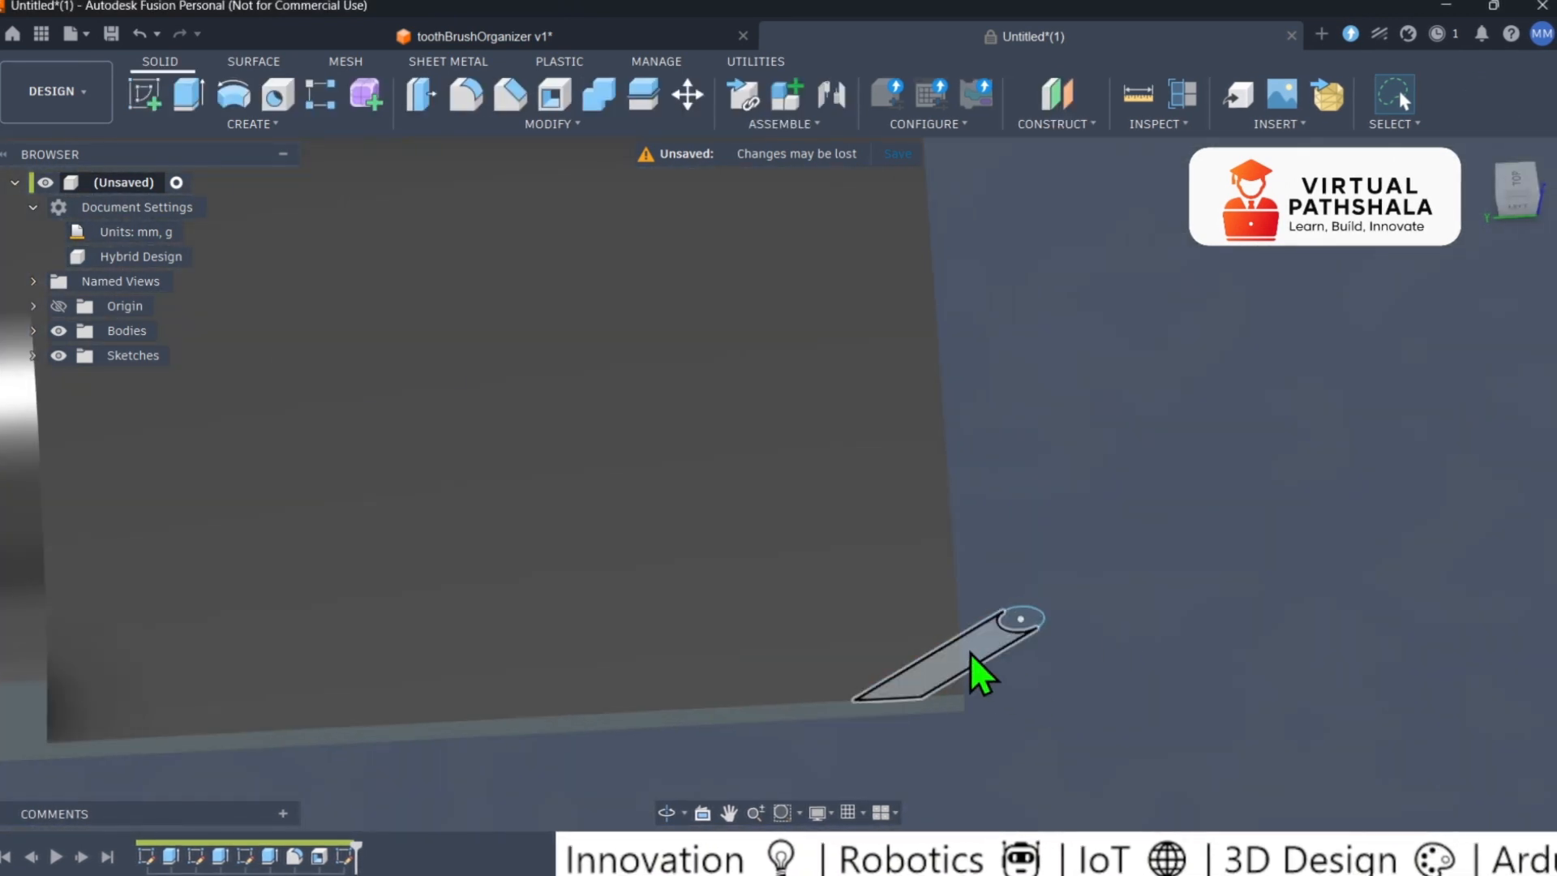
left_click(1006, 641)
left_click(1010, 659)
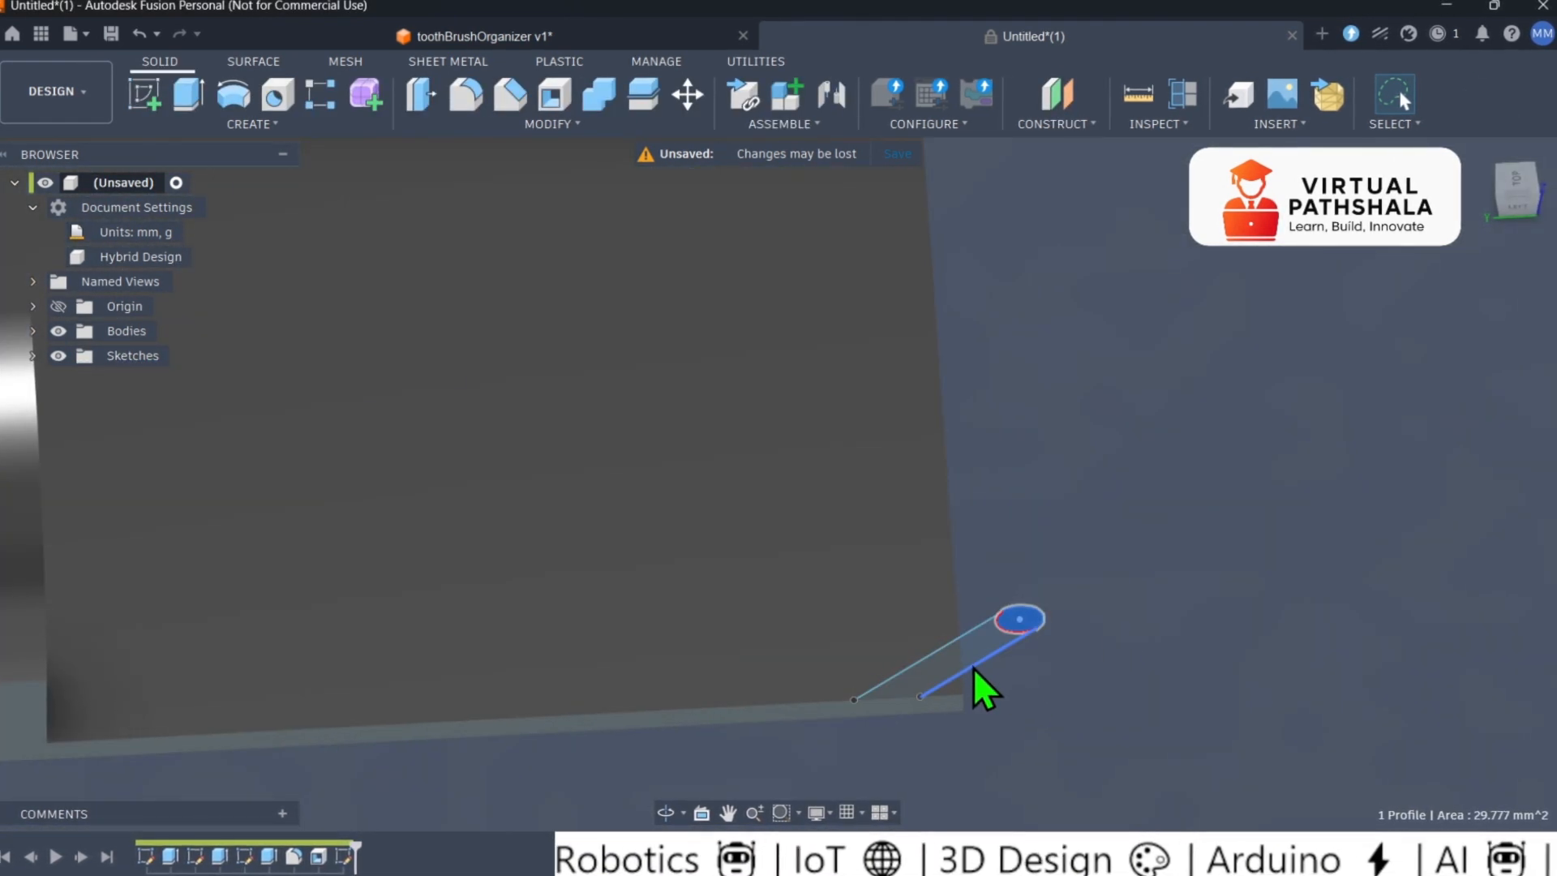
key("e")
left_click(969, 661)
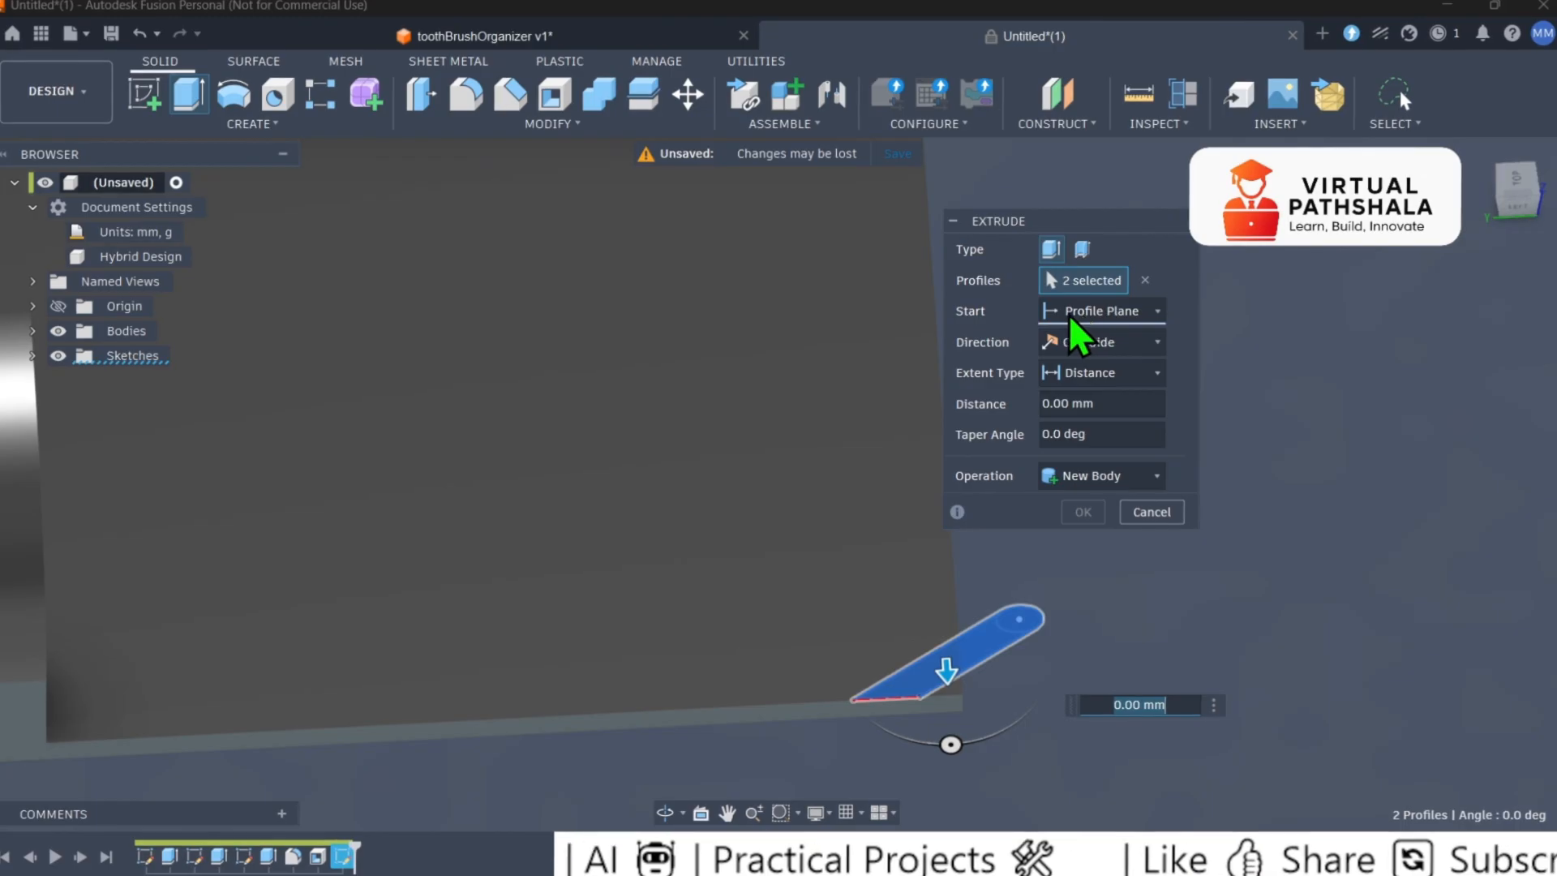
left_click(1141, 315)
left_click(1137, 366)
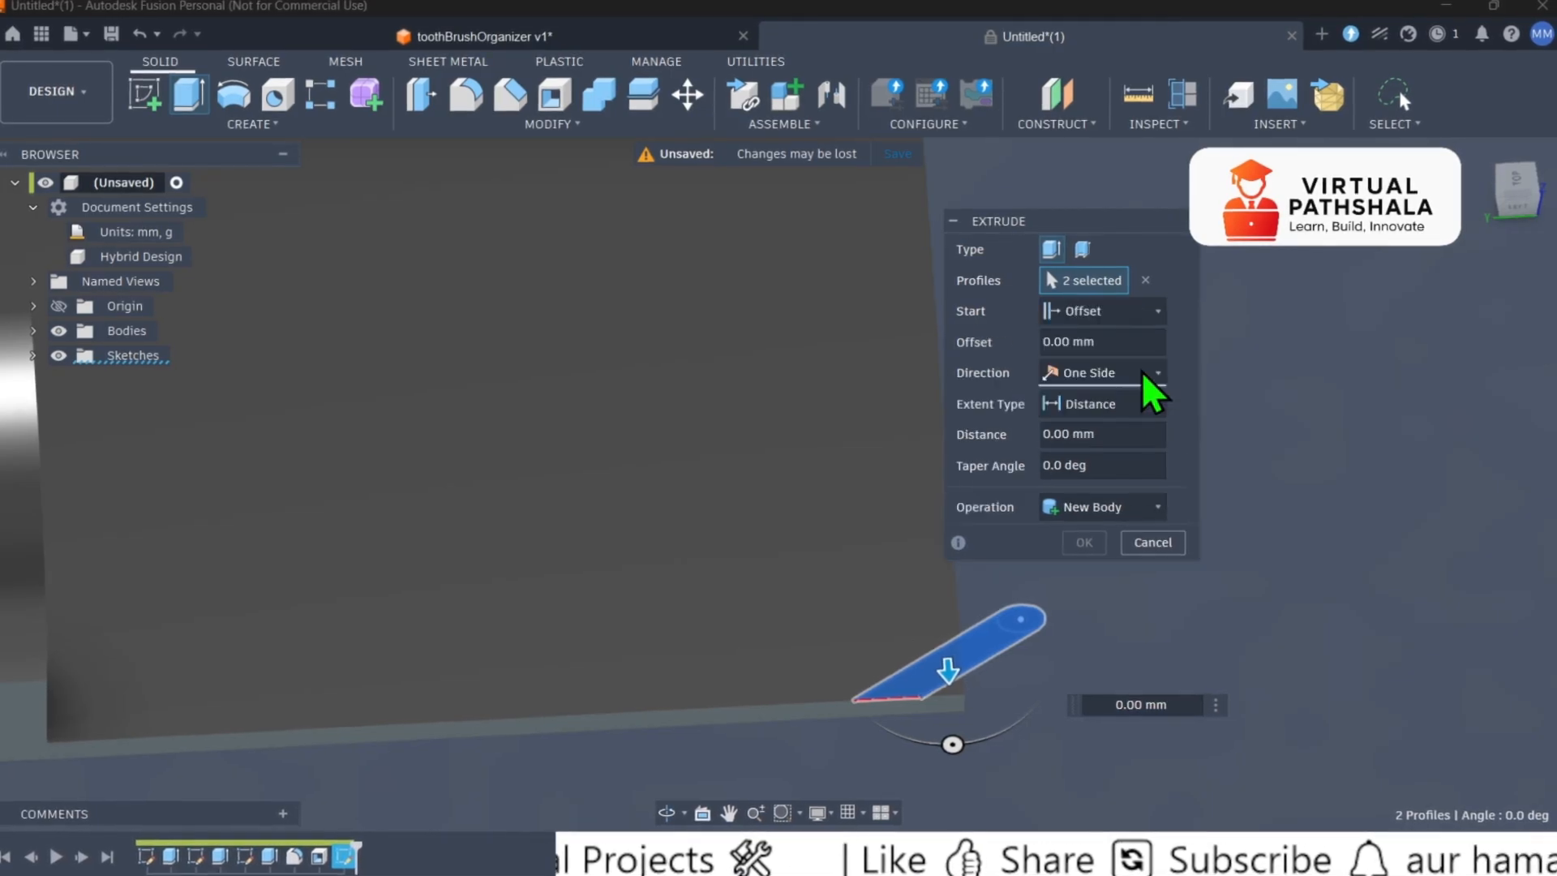
left_click(1054, 341)
key("BackSpace")
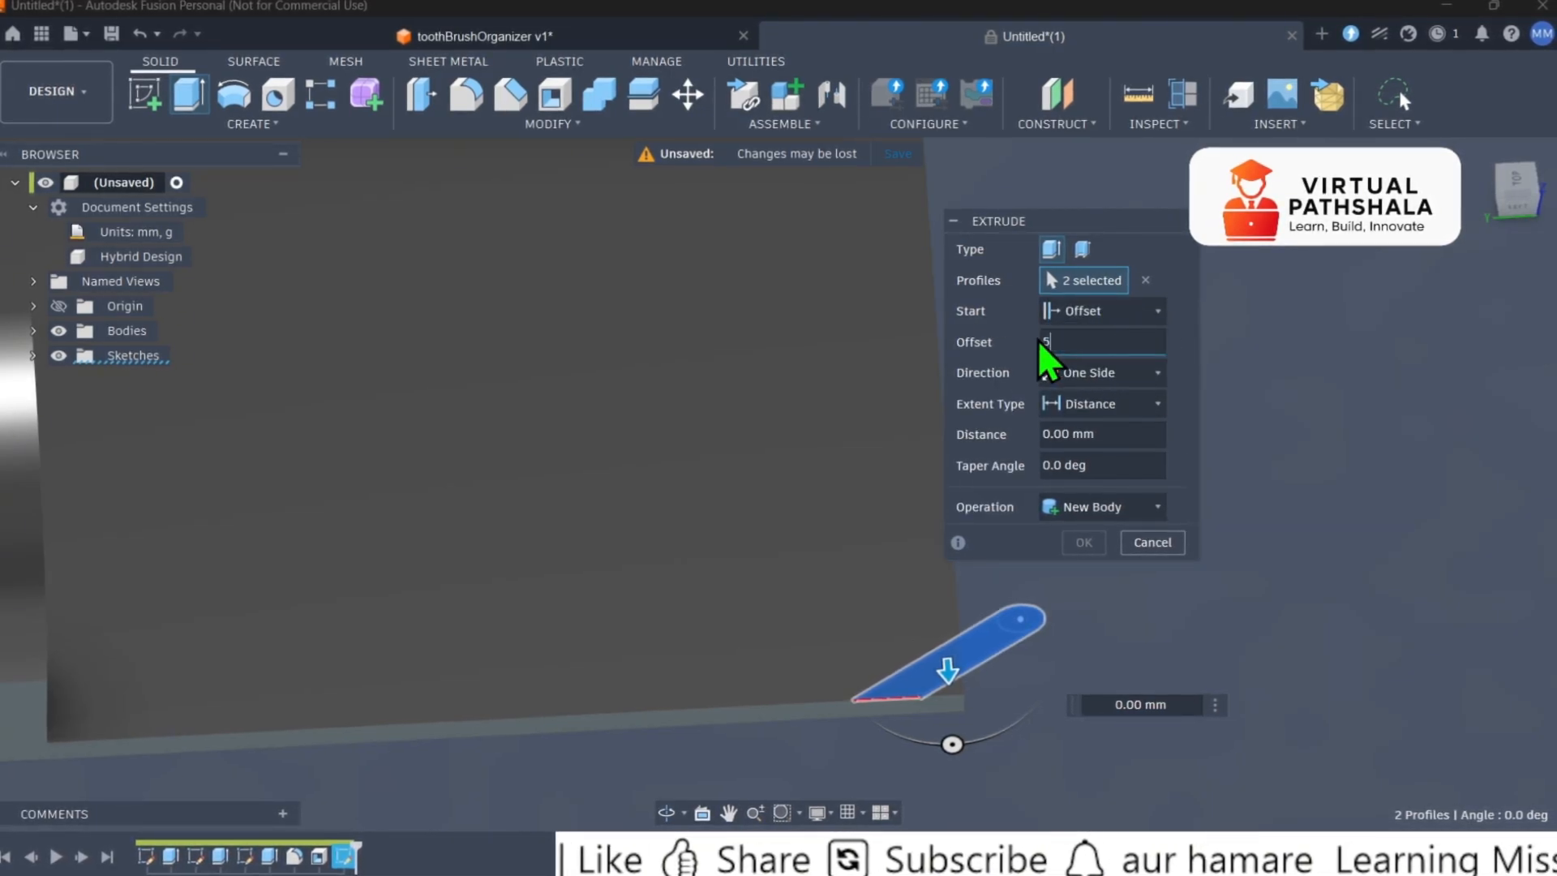
type("5")
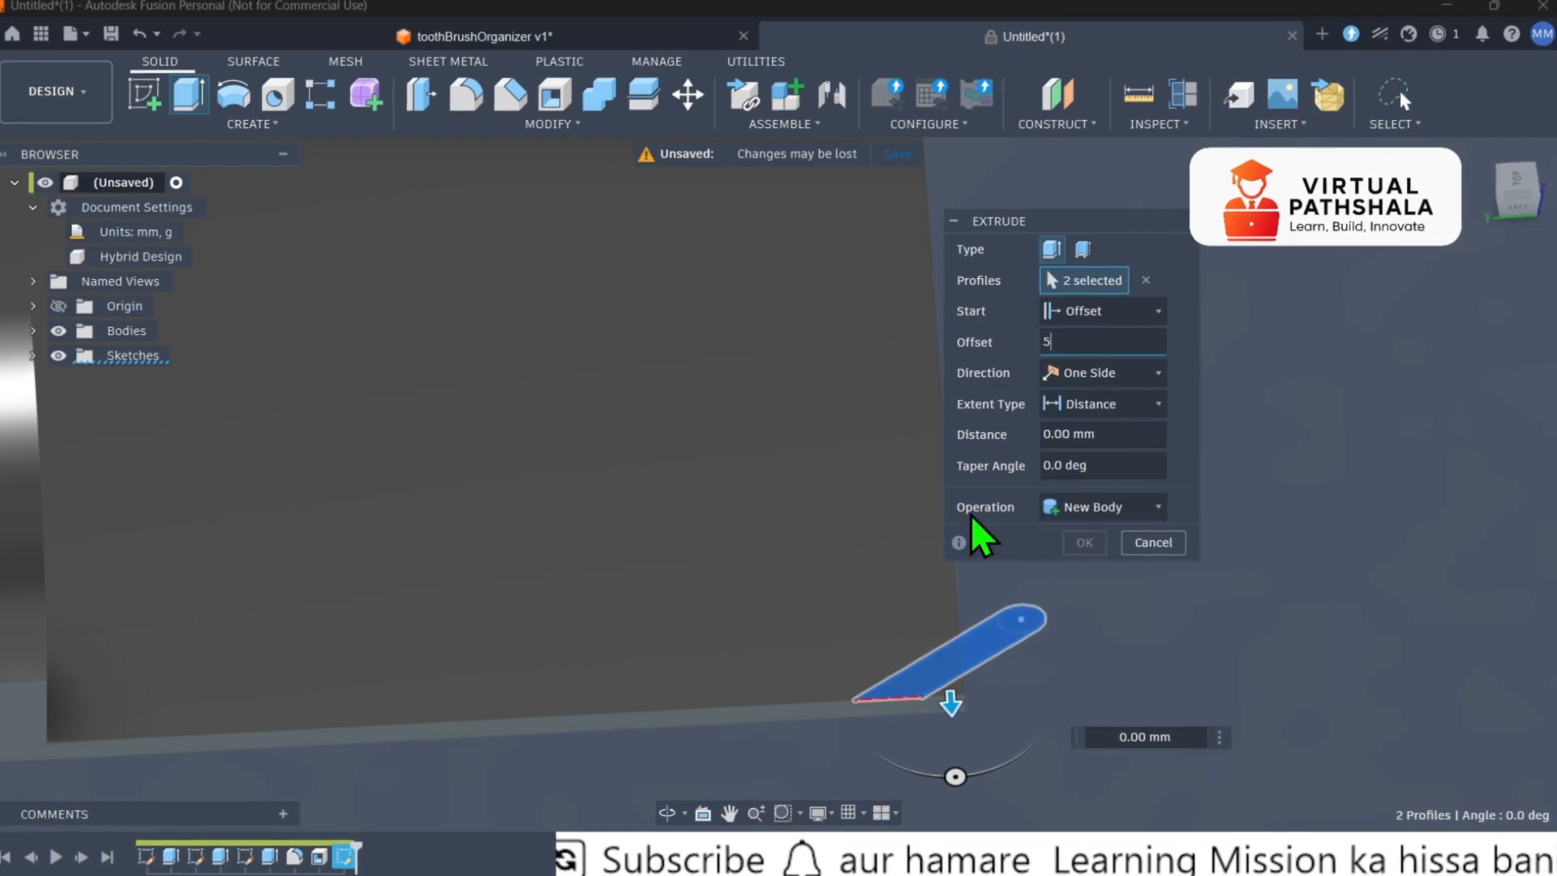
type("-")
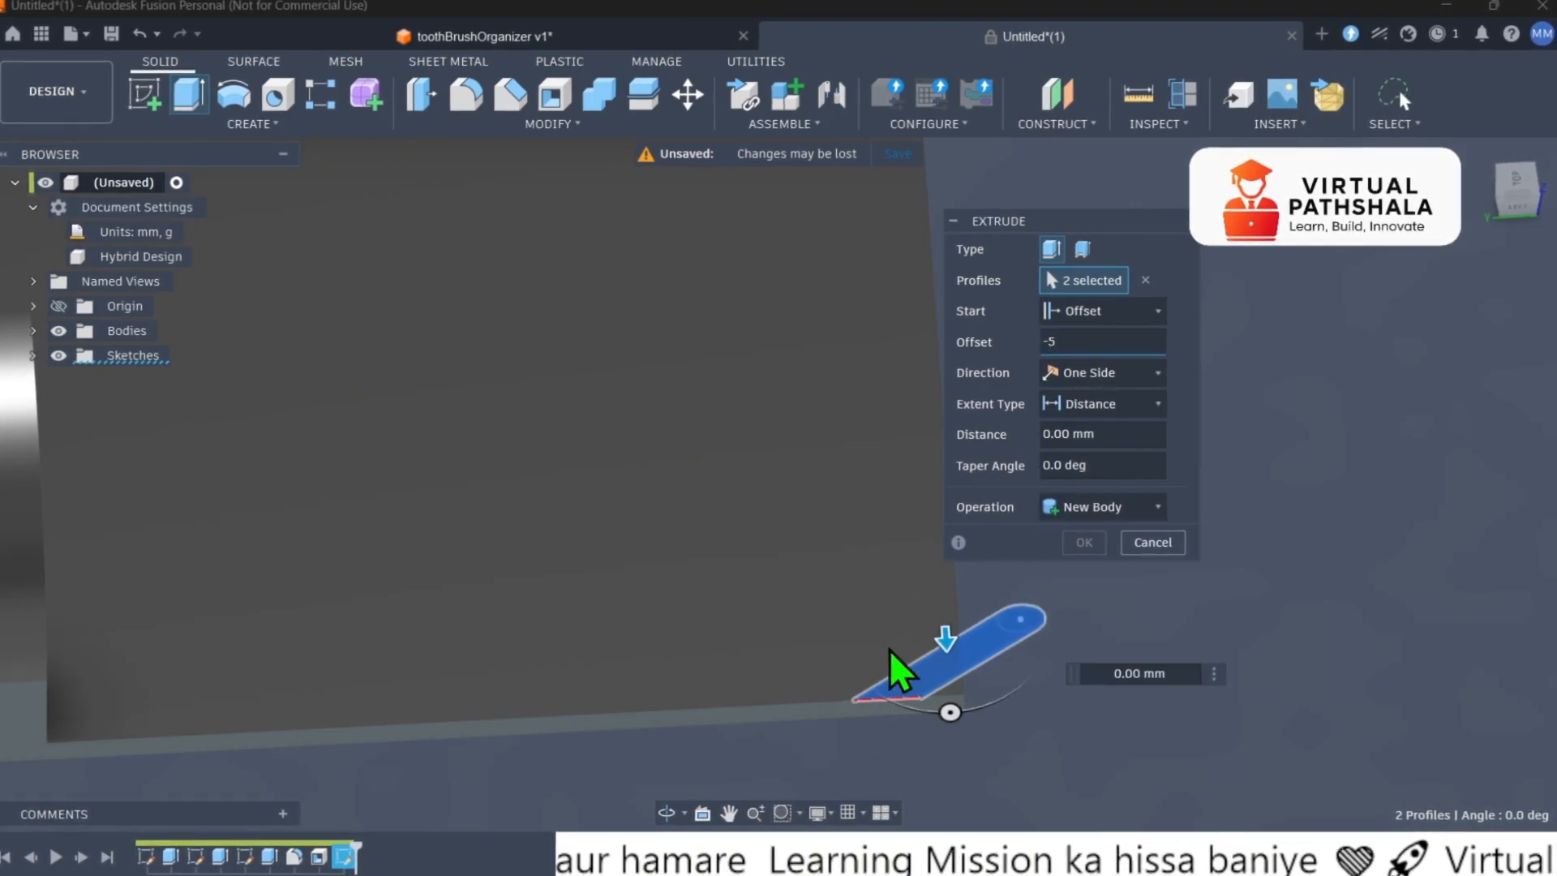
Extrude the arm profiles by -5 mm and join them to the plate.
left_click_drag(955, 636, 888, 610)
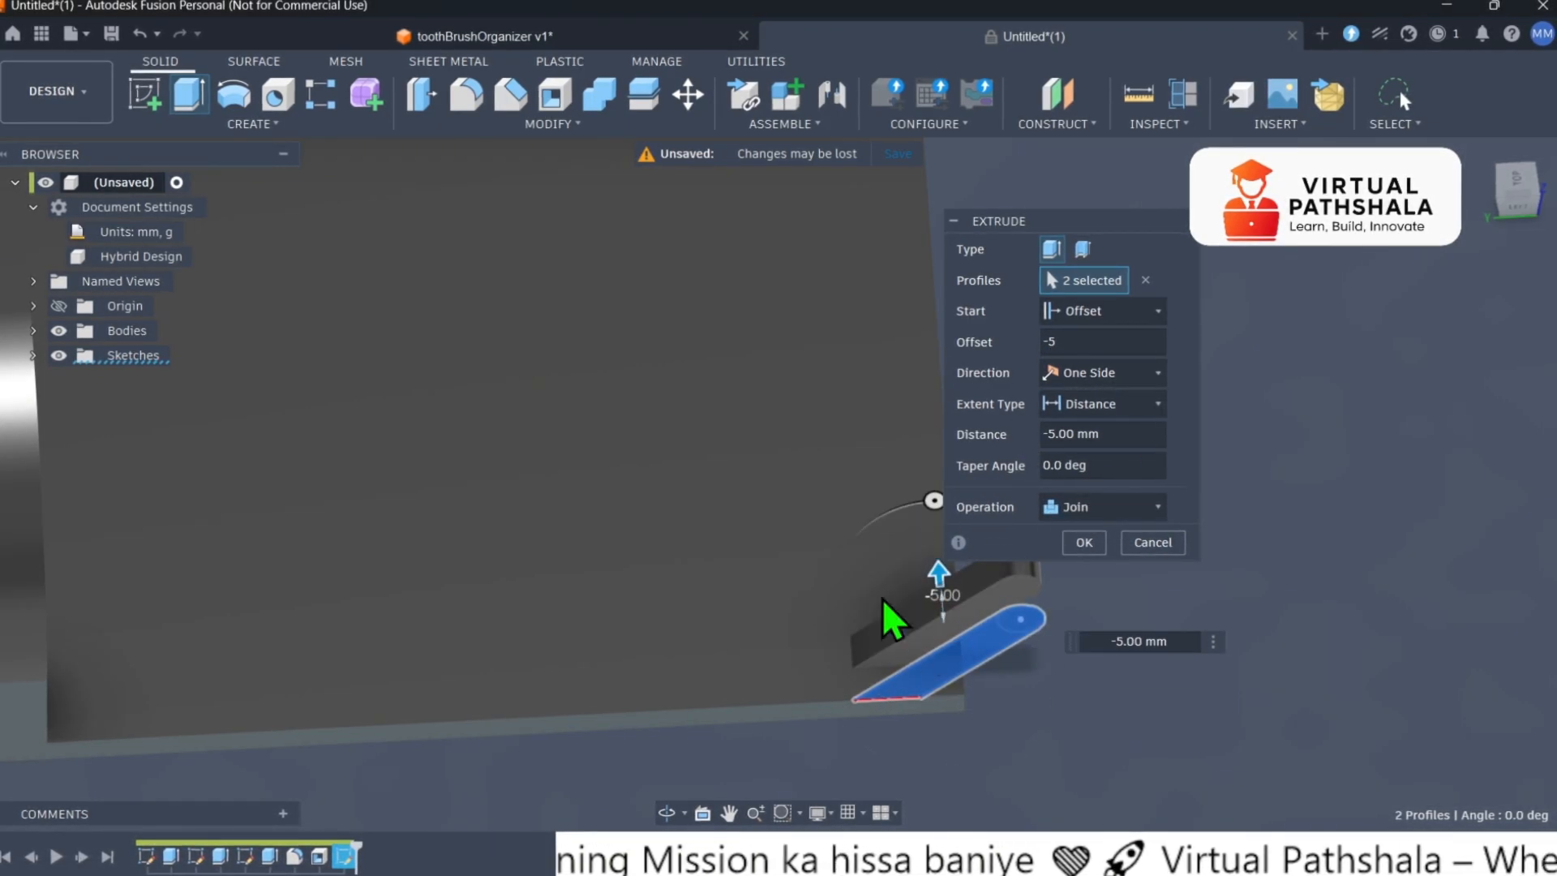
scroll(892, 730, "up", 5)
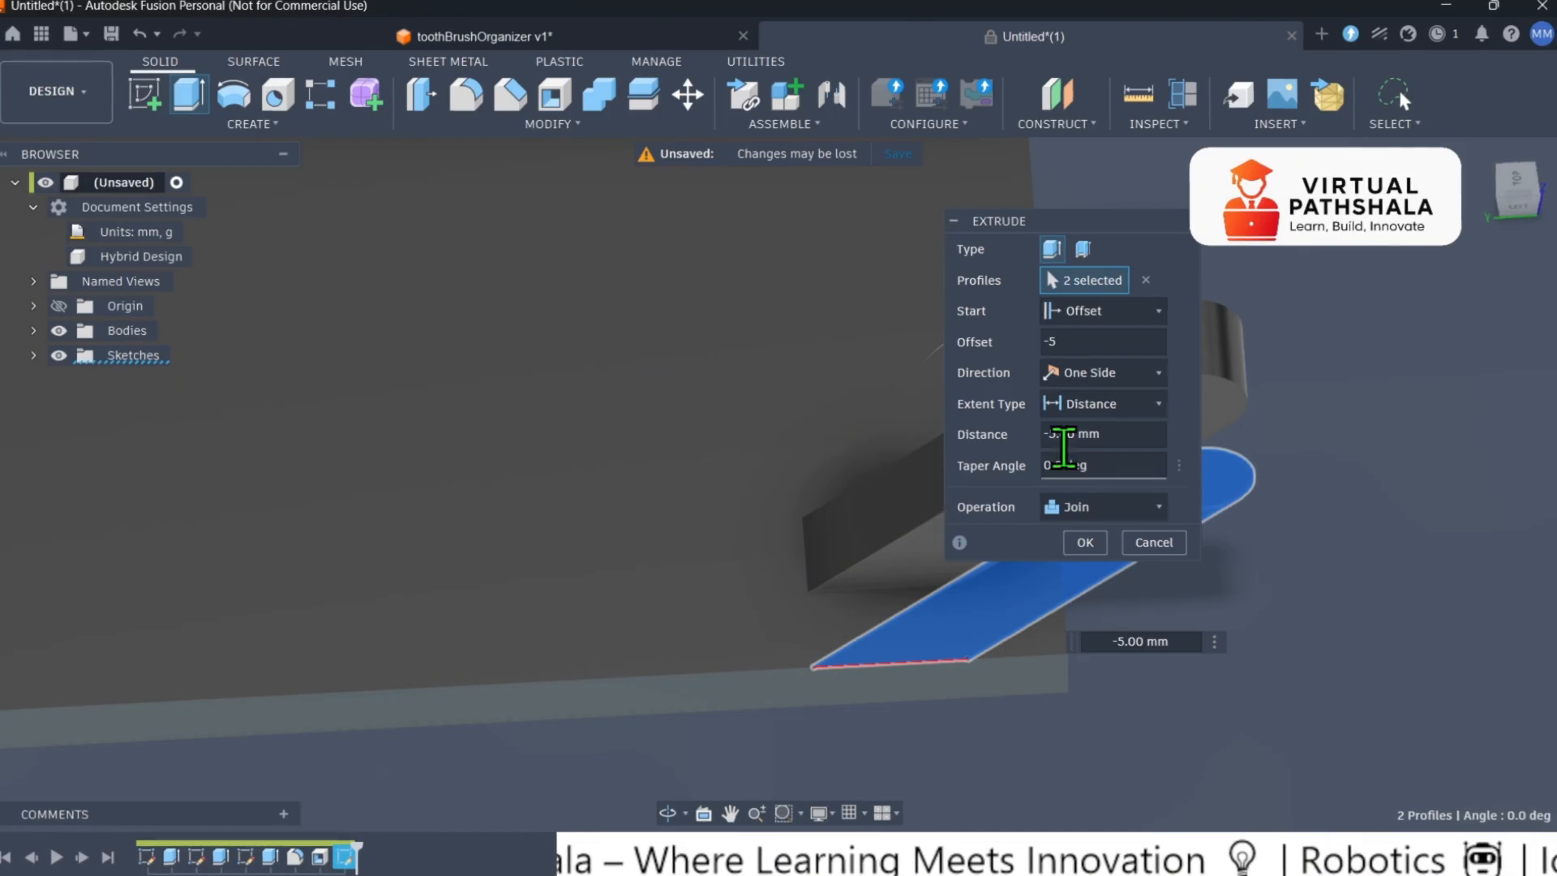
left_click_drag(1062, 225, 1200, 197)
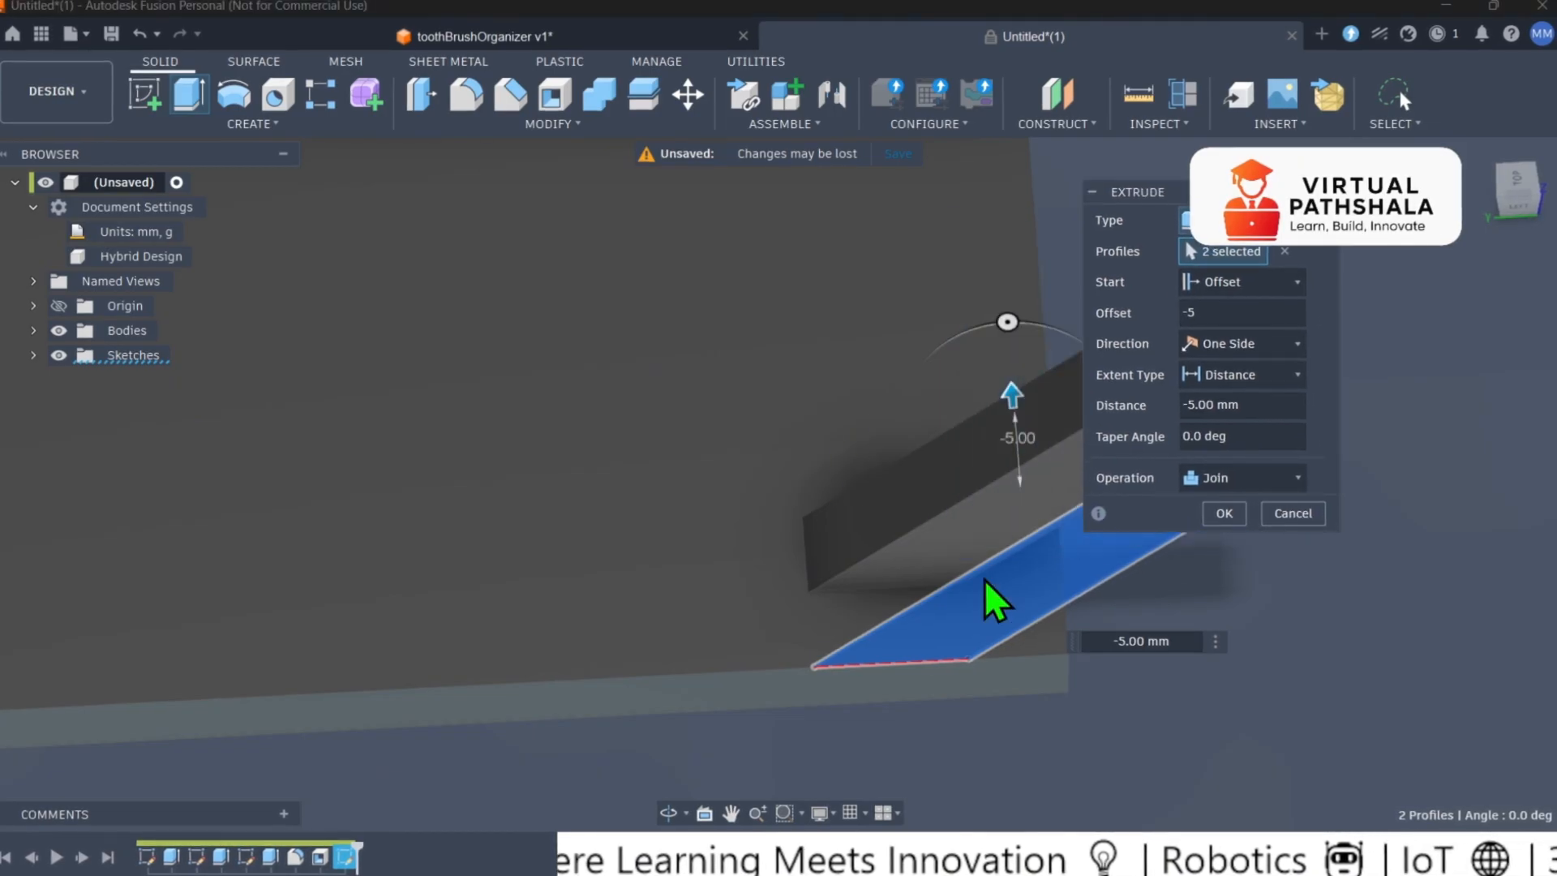
left_click(1225, 520)
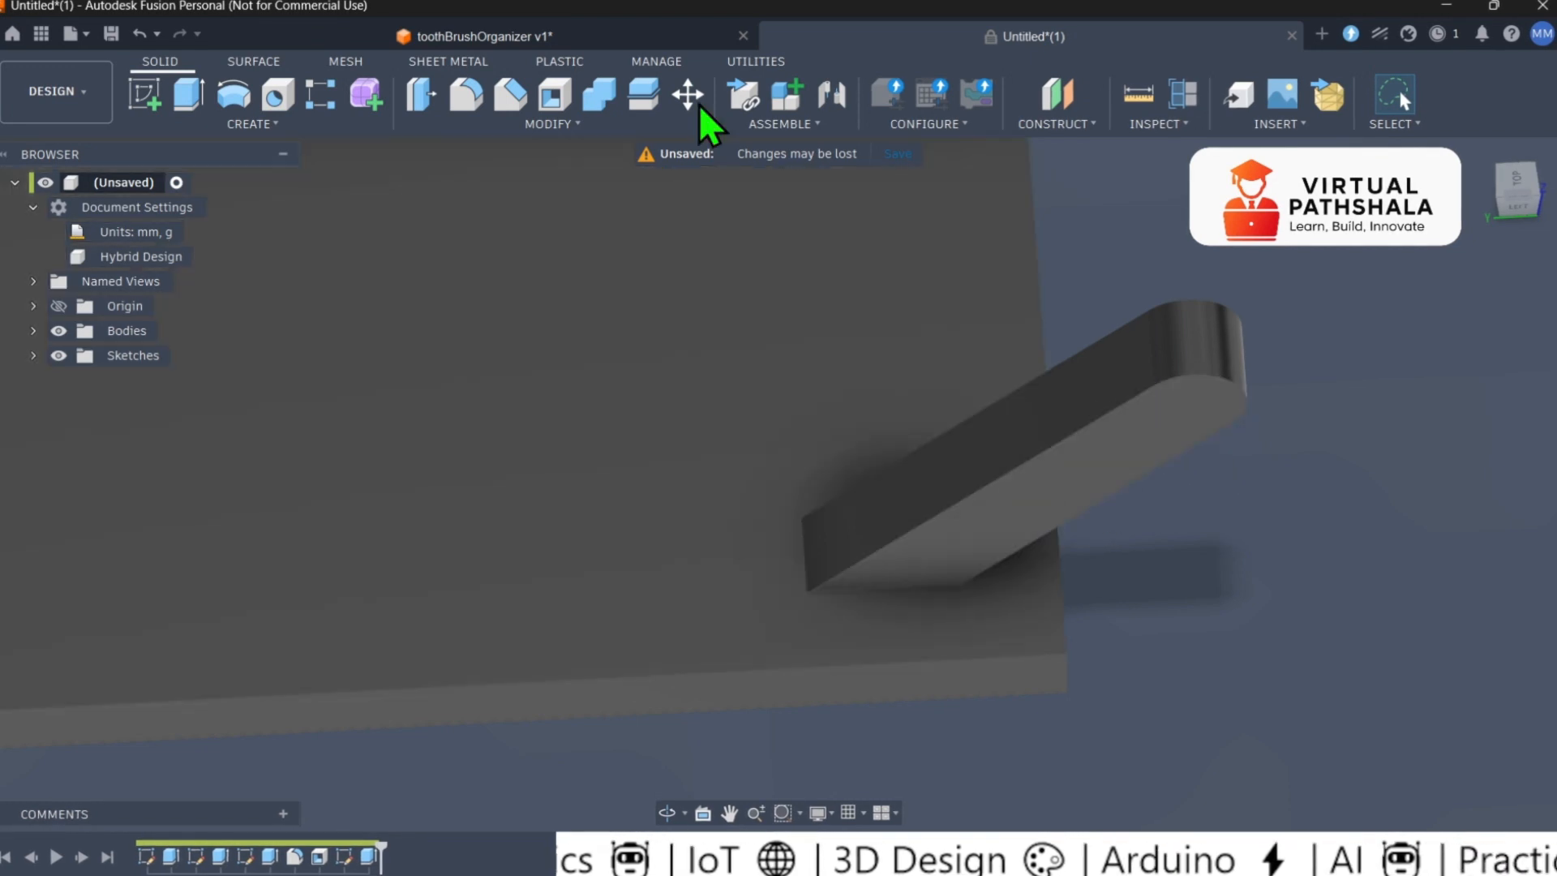
In the toothBrushOrganizer v1 reference design, hide Component4 and examine the support arms' round ends, and return to the untitled design.
left_click(690, 37)
scroll(1106, 536, "up", 1)
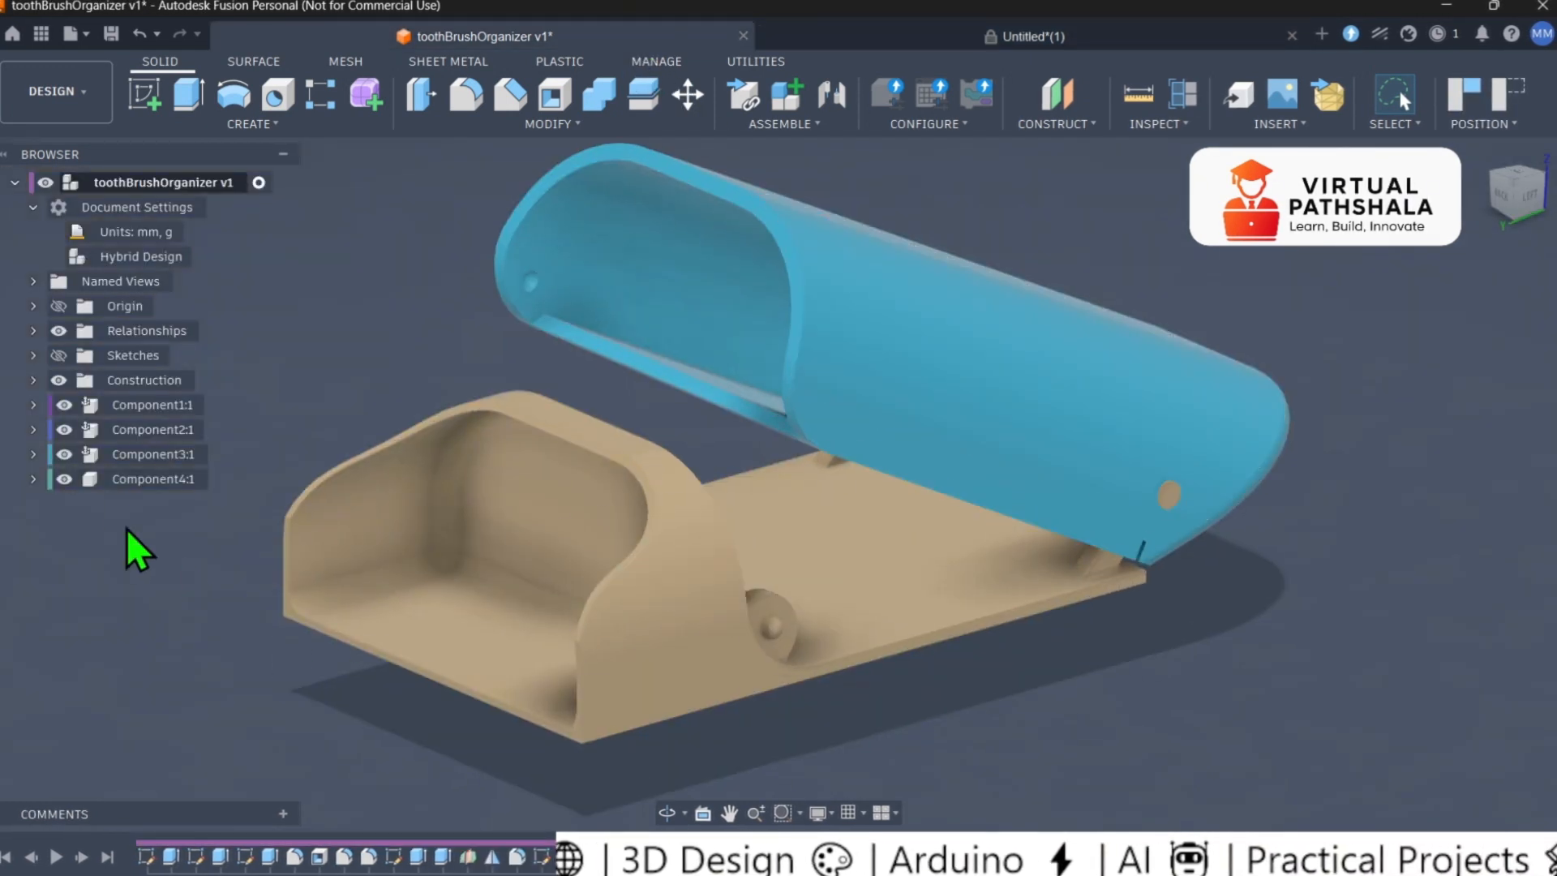
left_click(64, 479)
scroll(1217, 549, "up", 5)
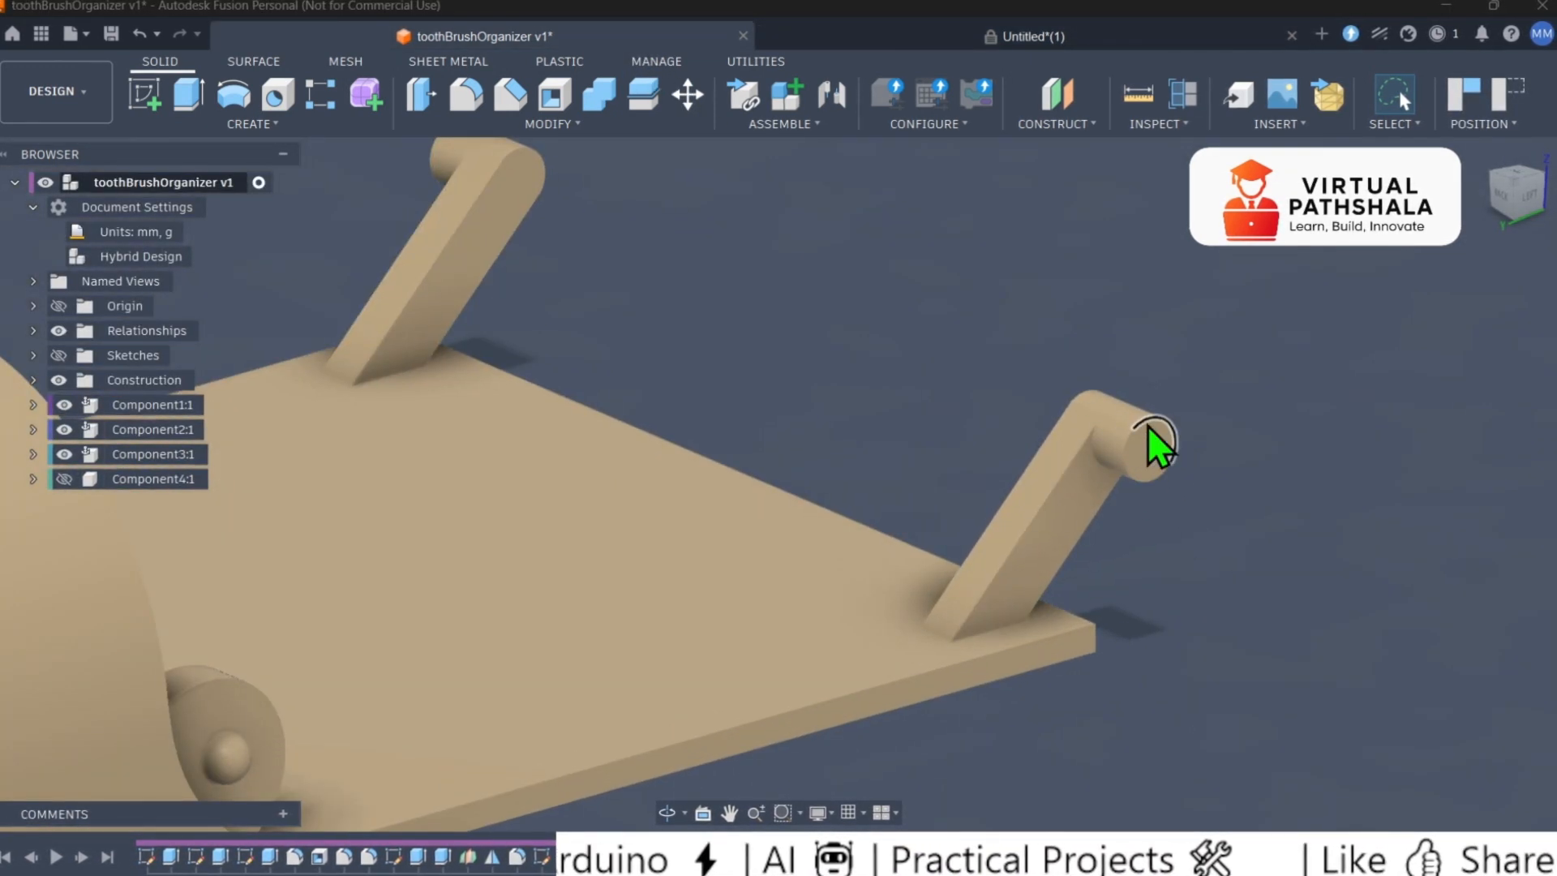
left_click(1005, 37)
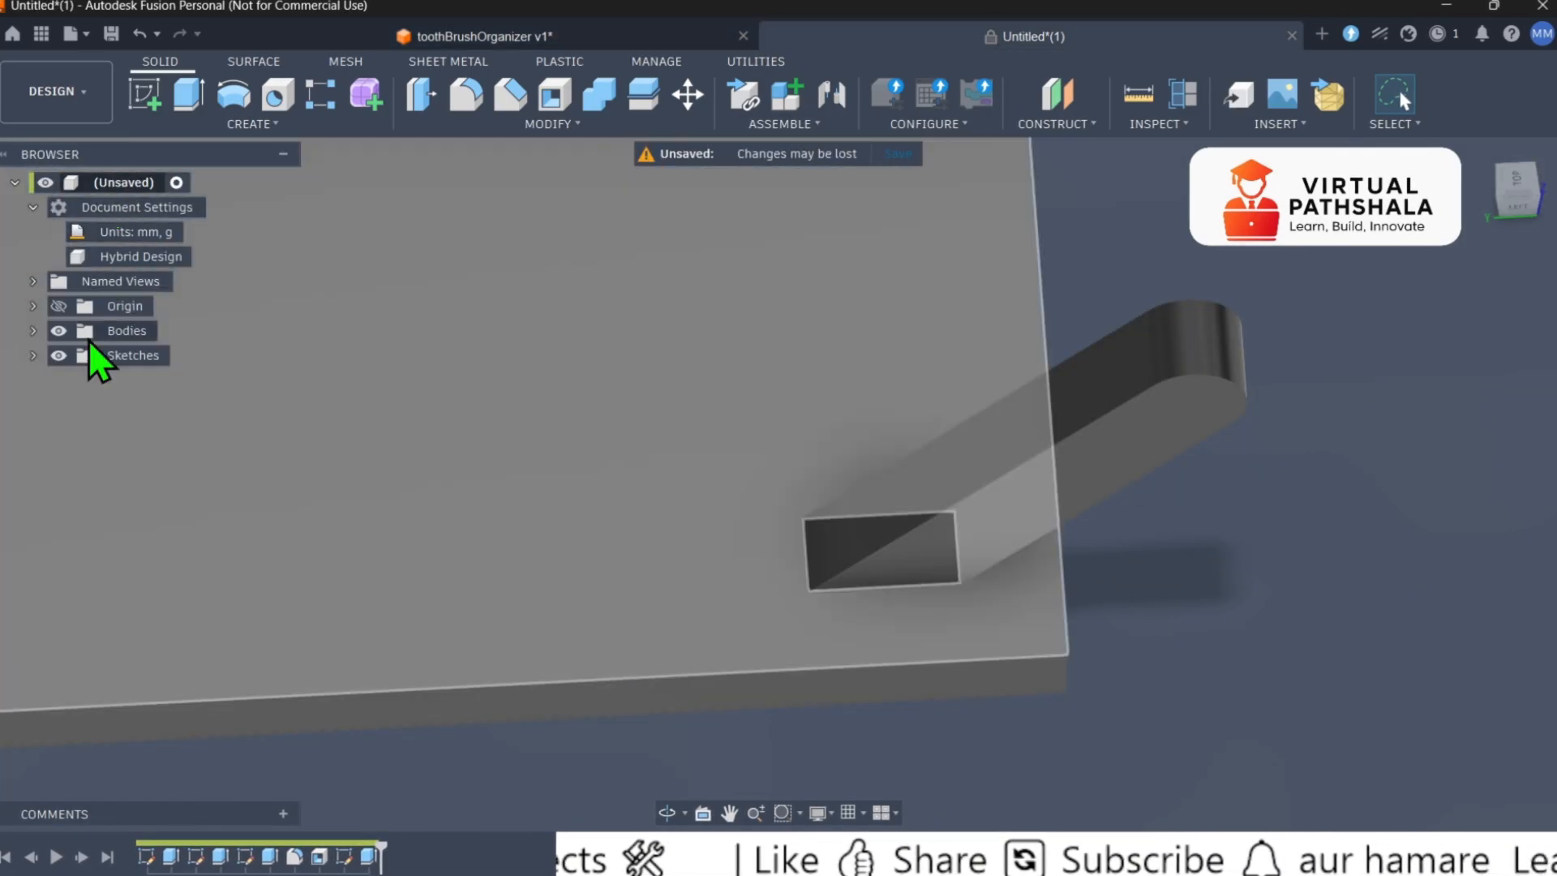
Show Sketch4, extrude its circle by -5 mm joined to the arm's end as a pin, and hide the sketch.
left_click(33, 355)
left_click(78, 455)
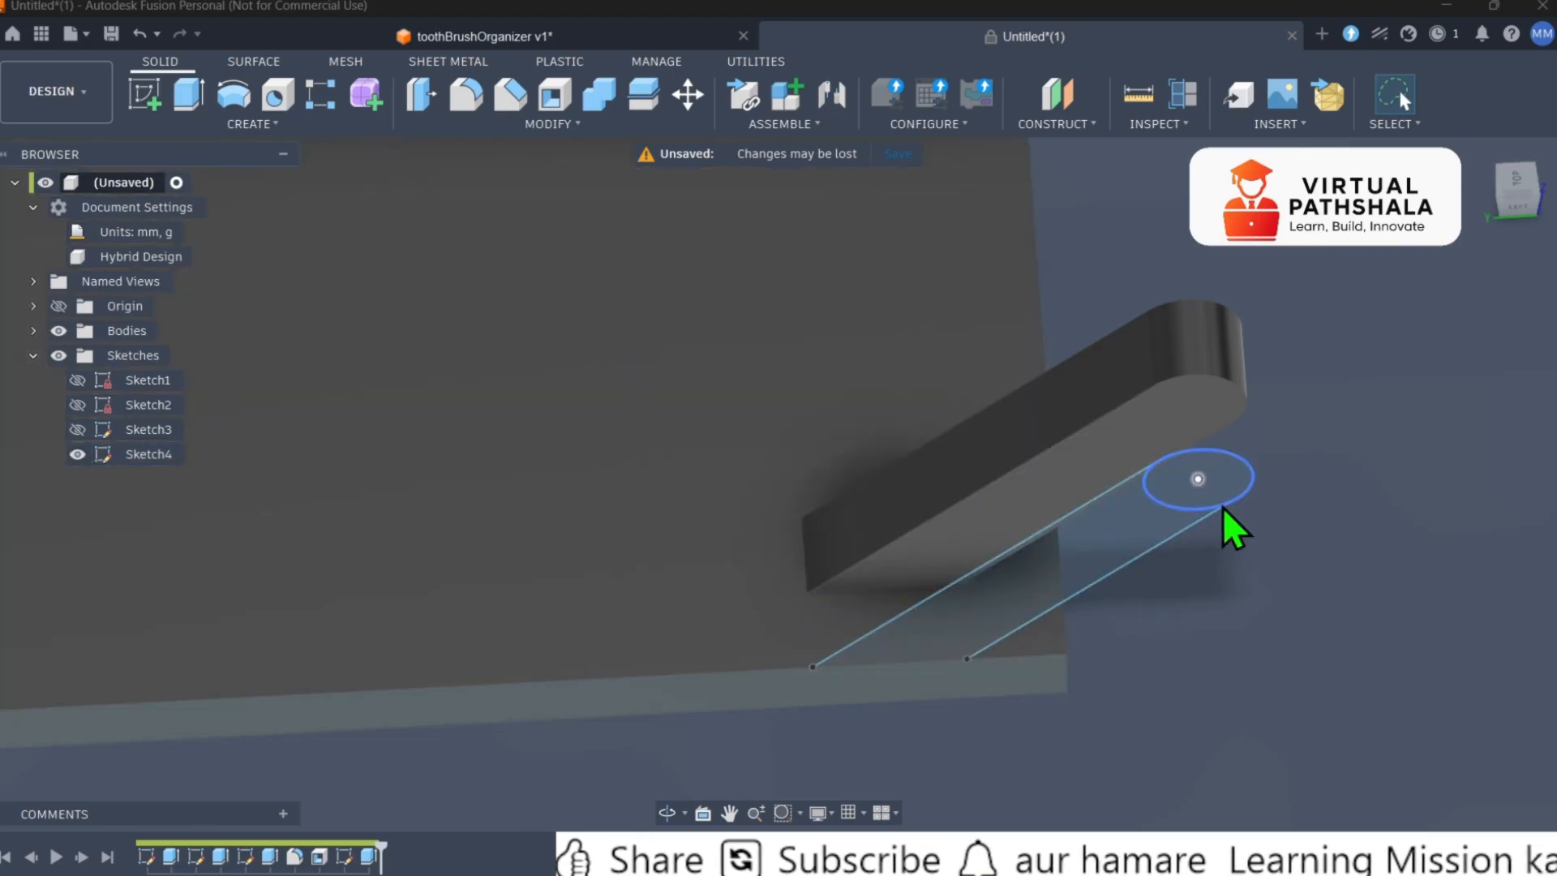
left_click(1200, 515)
key("e")
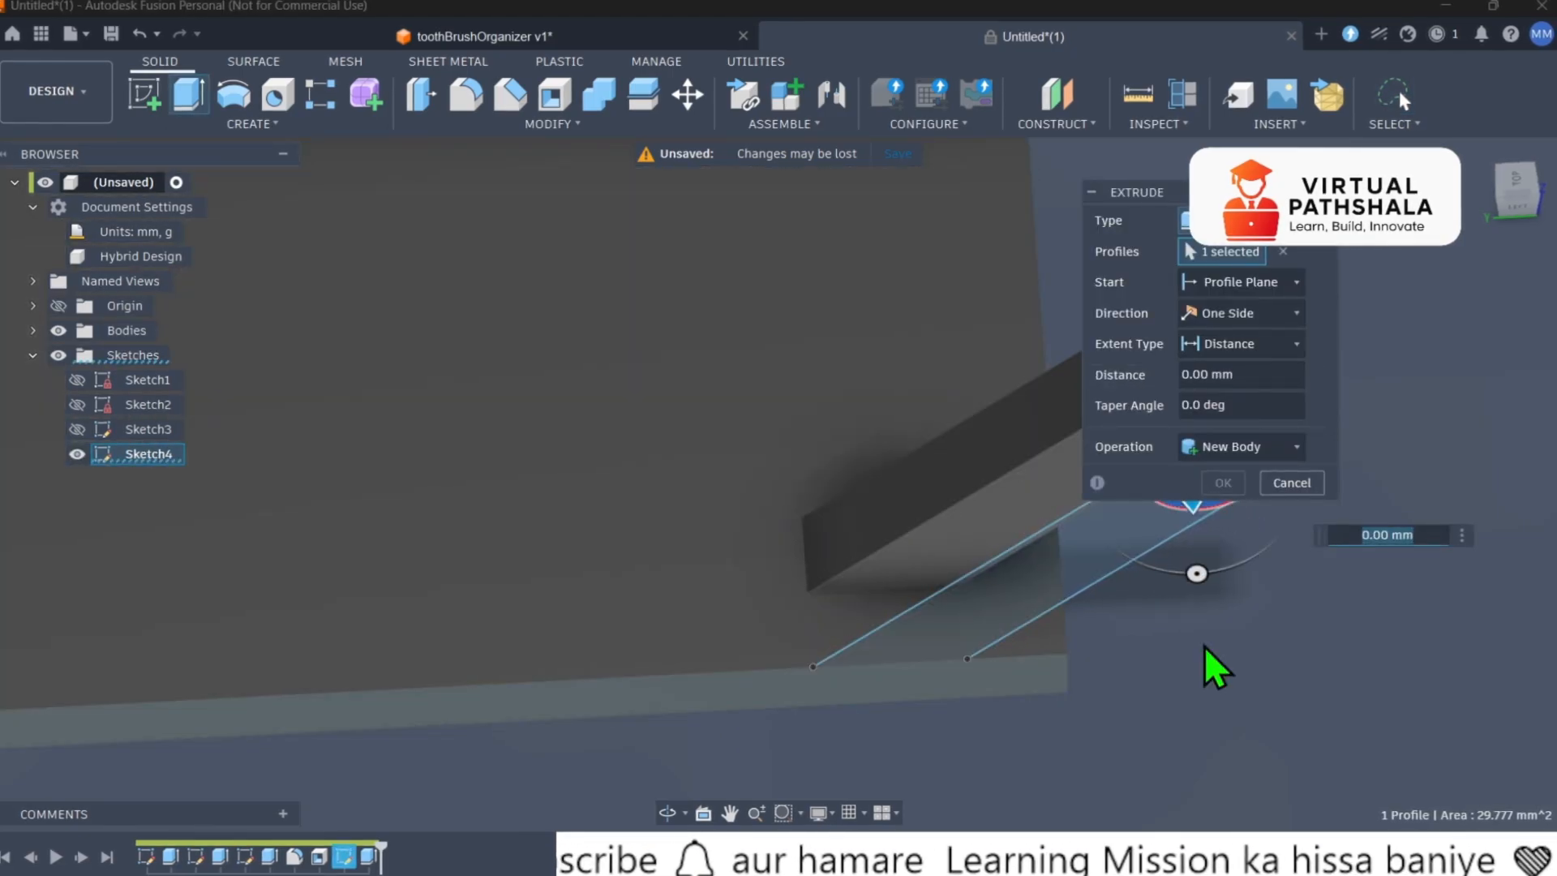
middle_click_drag(1144, 647, 811, 685)
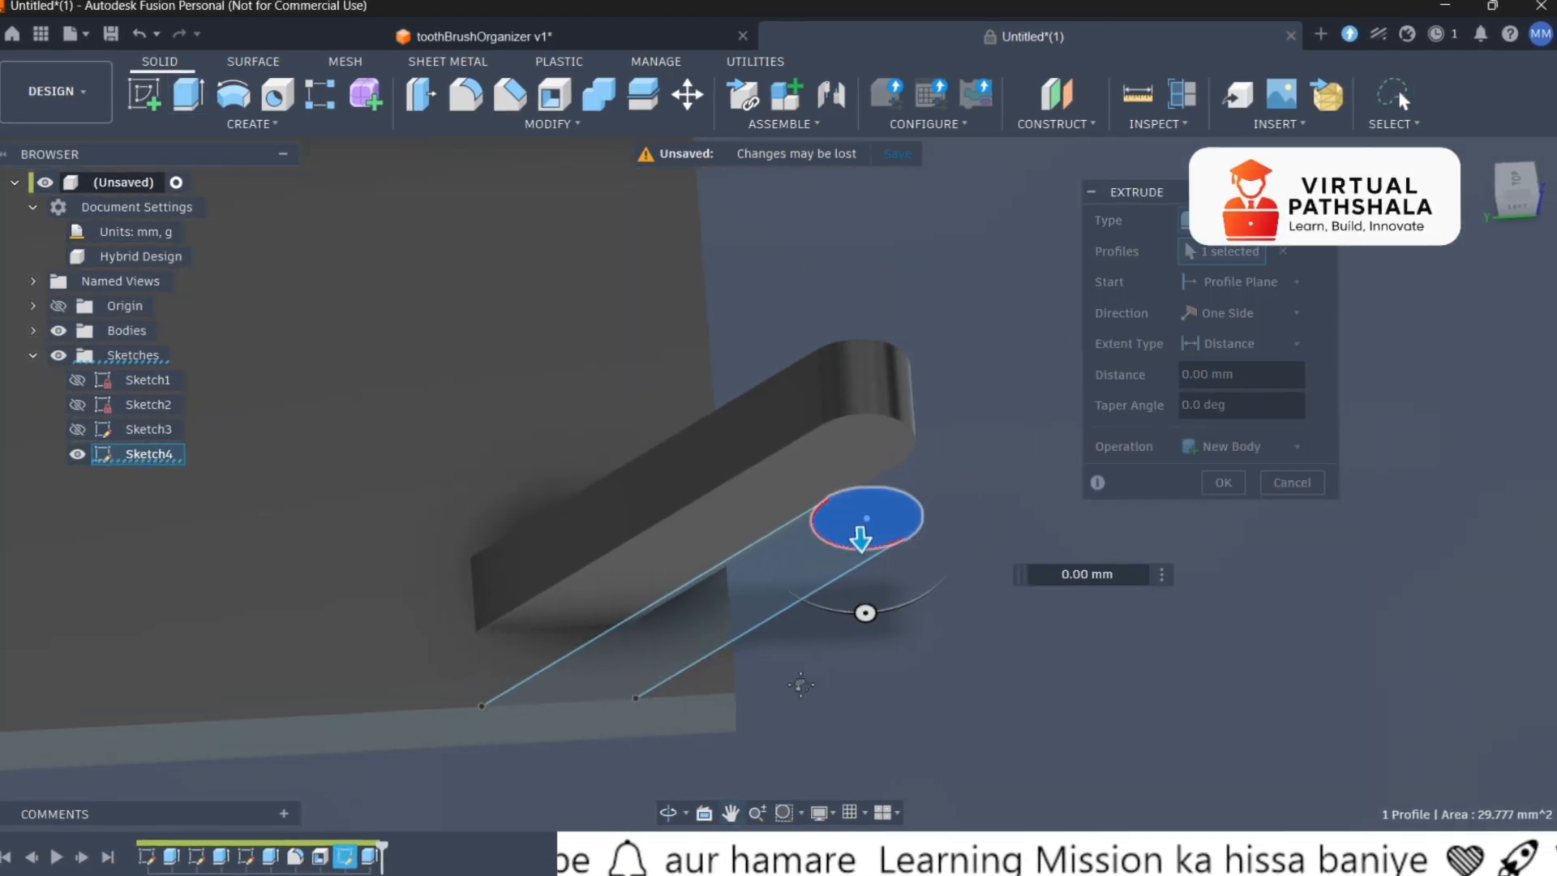
left_click(873, 419)
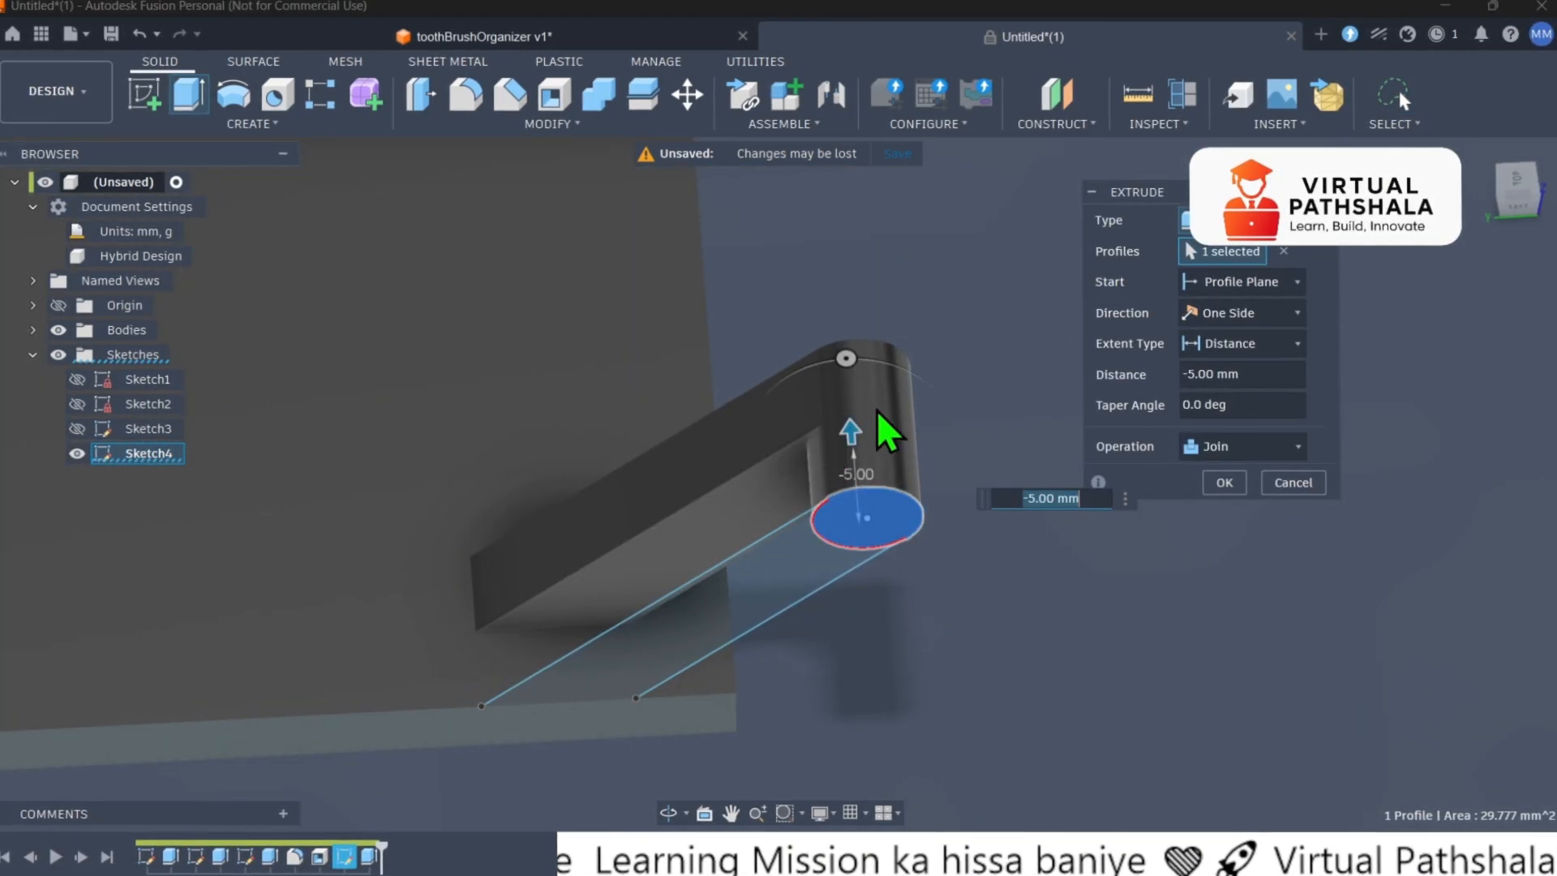
left_click(1222, 485)
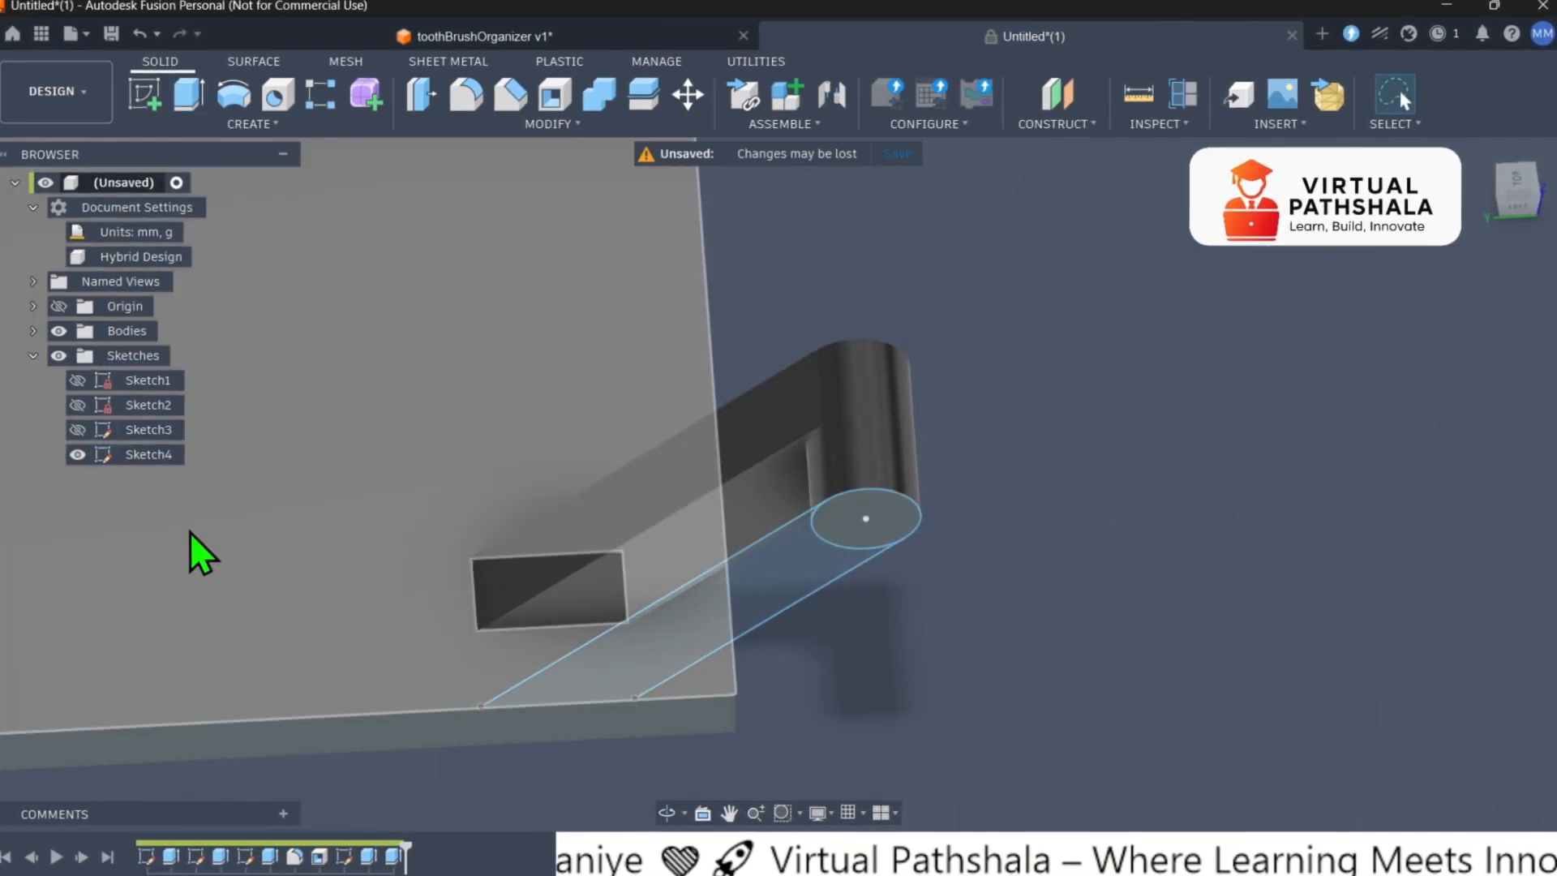
left_click(77, 455)
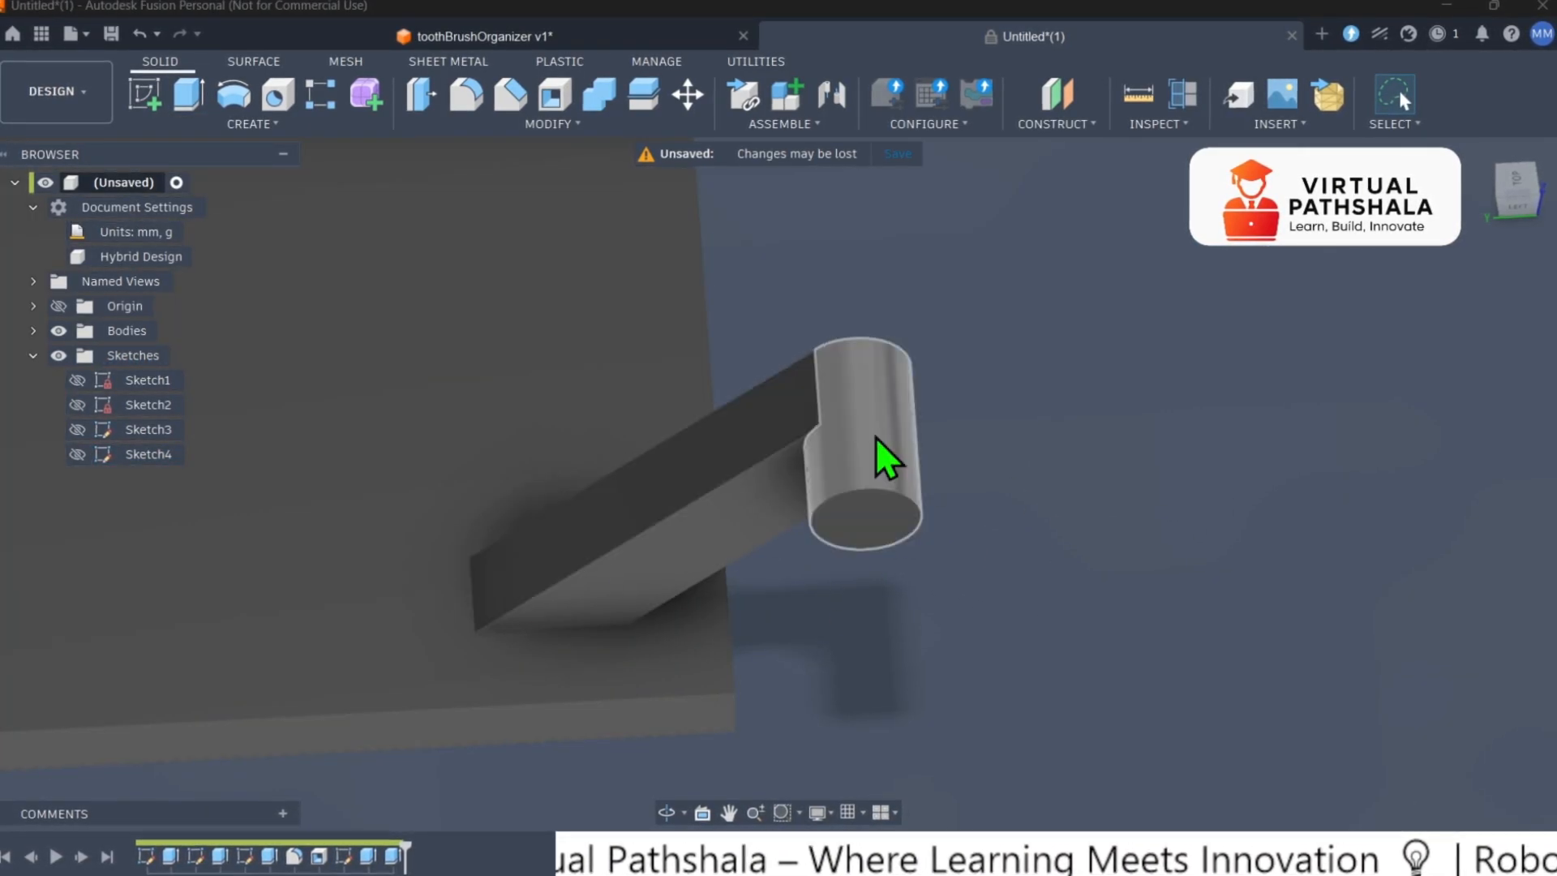
Start a feature Mirror with the arm extrusion and the pin extrusion as its objects.
scroll(1190, 432, "down", 4)
scroll(1193, 431, "down", 3)
scroll(1112, 285, "up", 4)
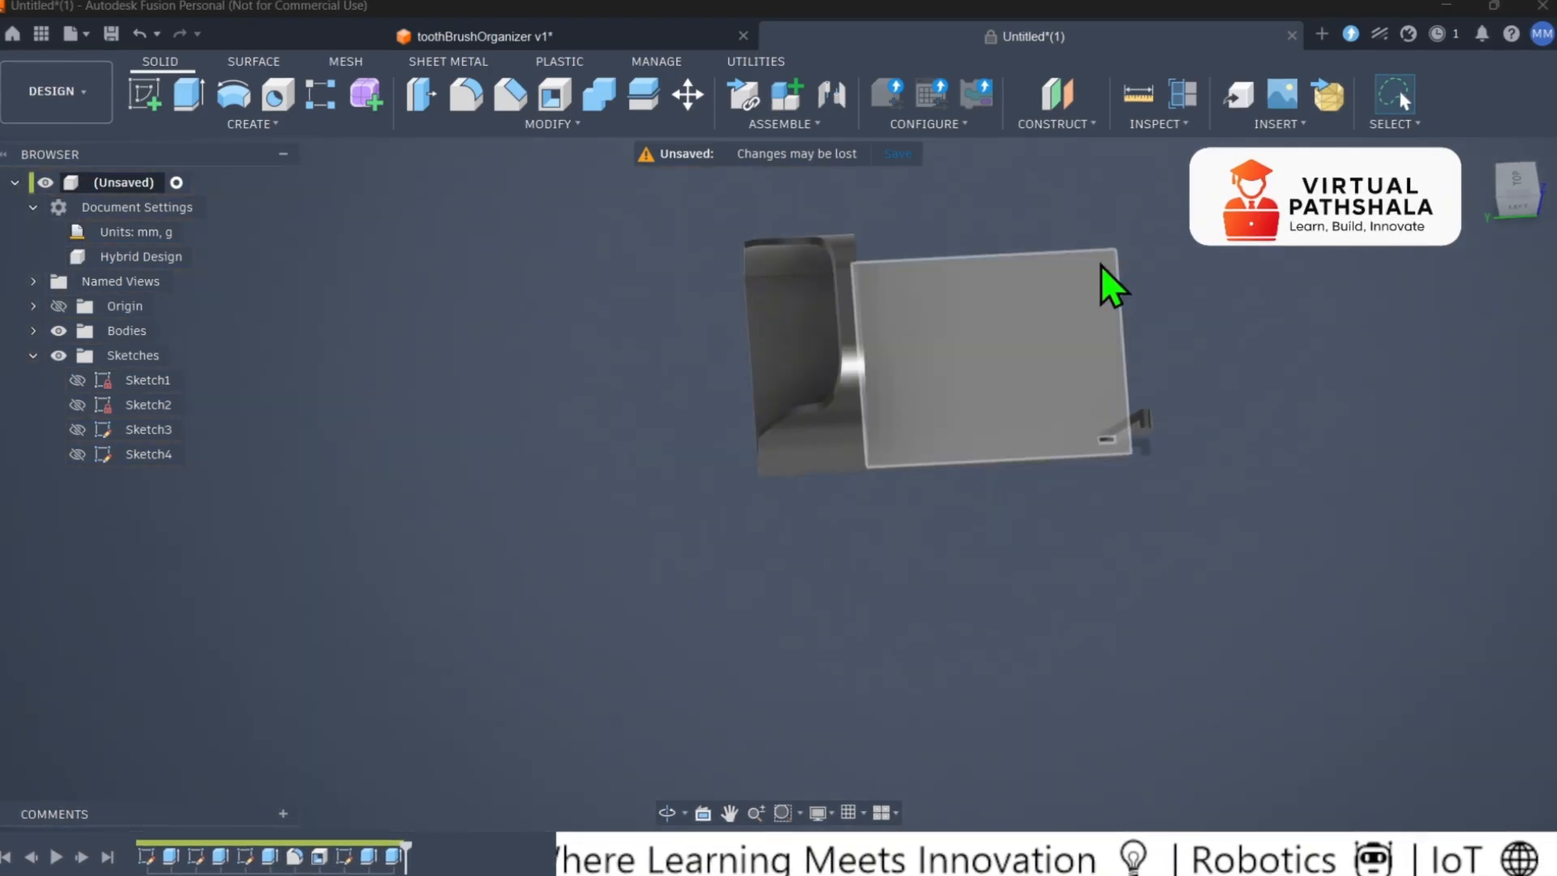
scroll(1192, 568, "up", 4)
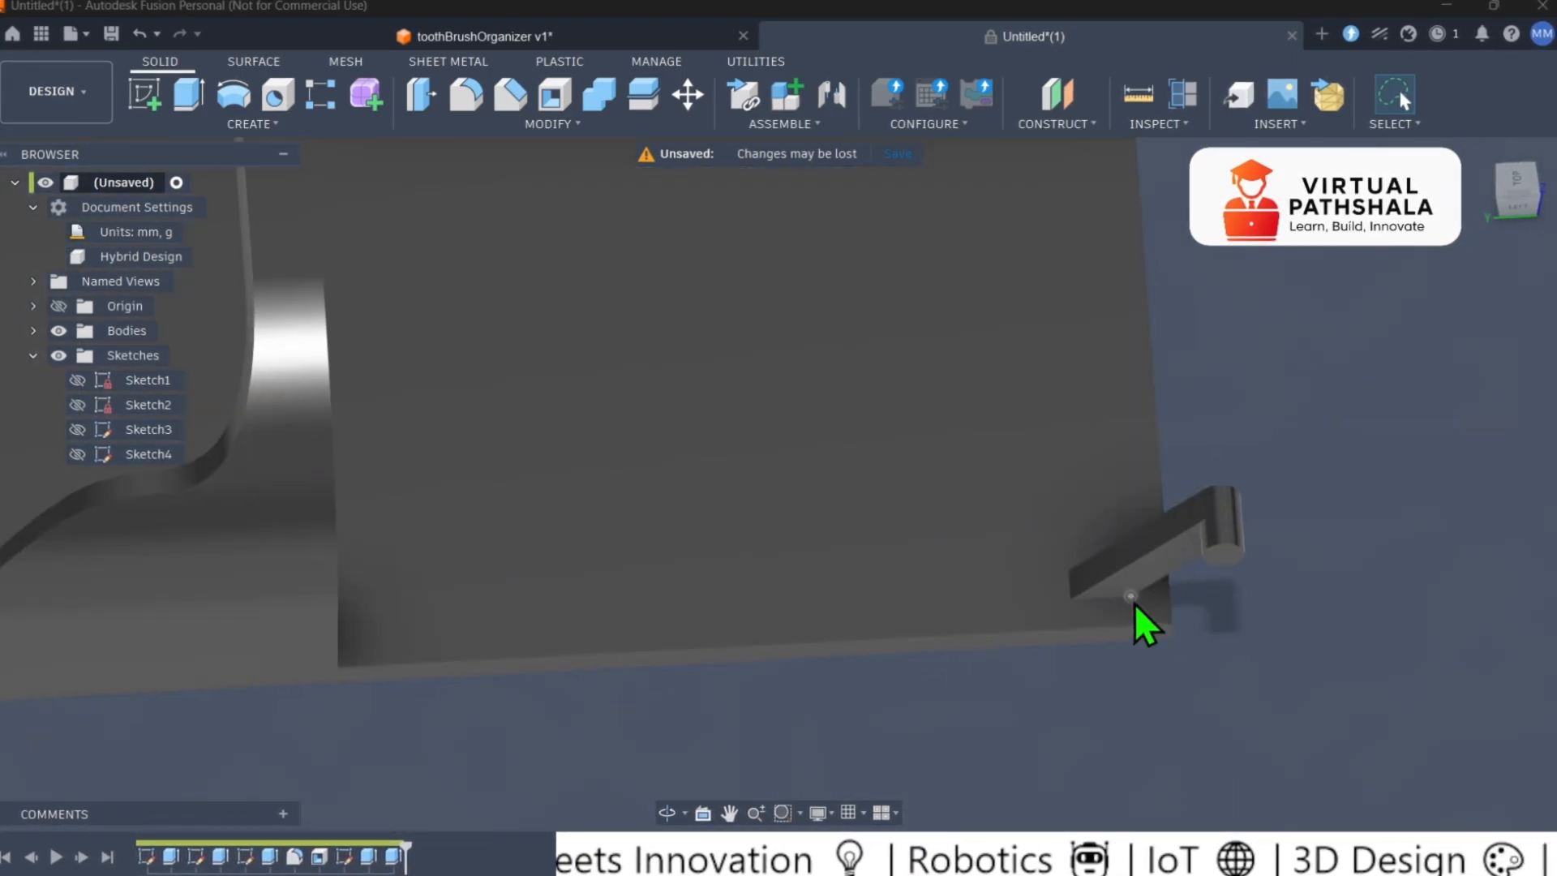
scroll(1129, 365, "down", 3)
scroll(1244, 355, "up", 4)
scroll(1249, 358, "down", 4)
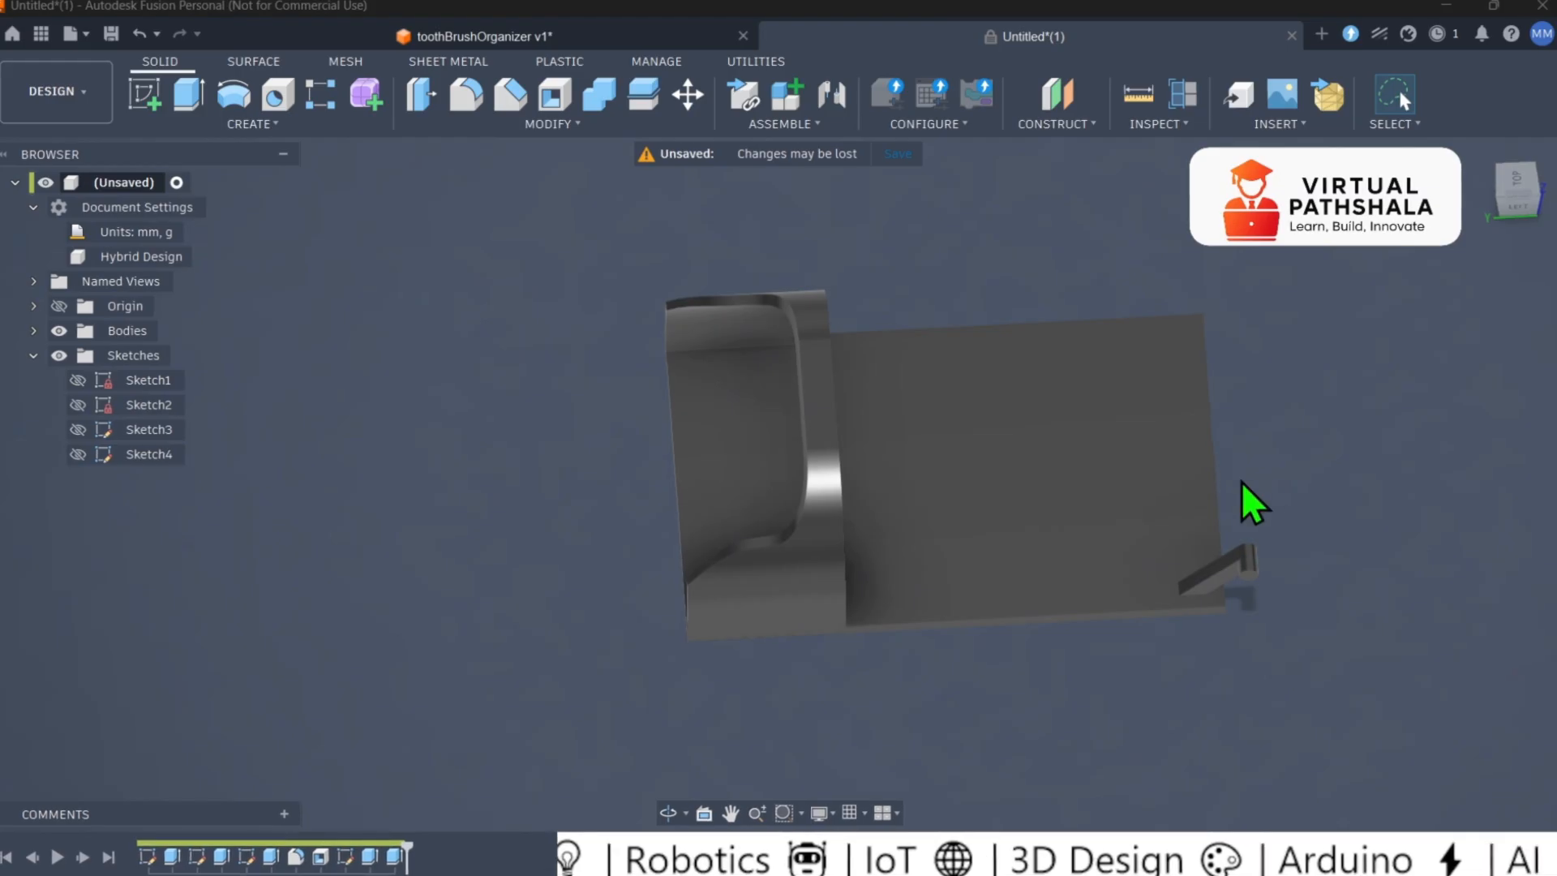
middle_click_drag(1192, 433, 909, 361)
left_click(276, 126)
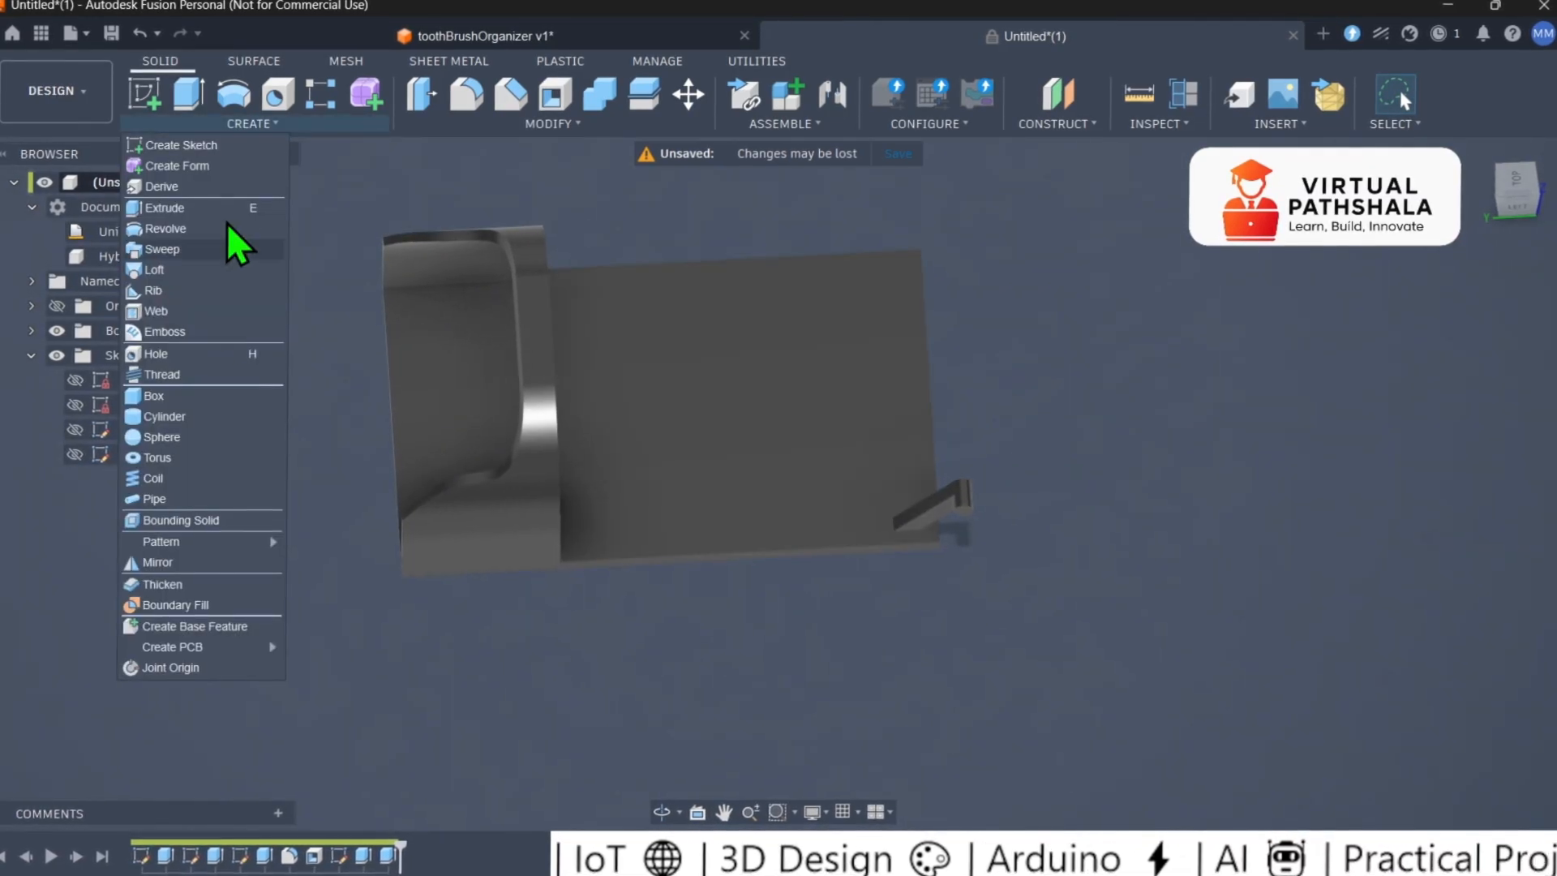
left_click(202, 567)
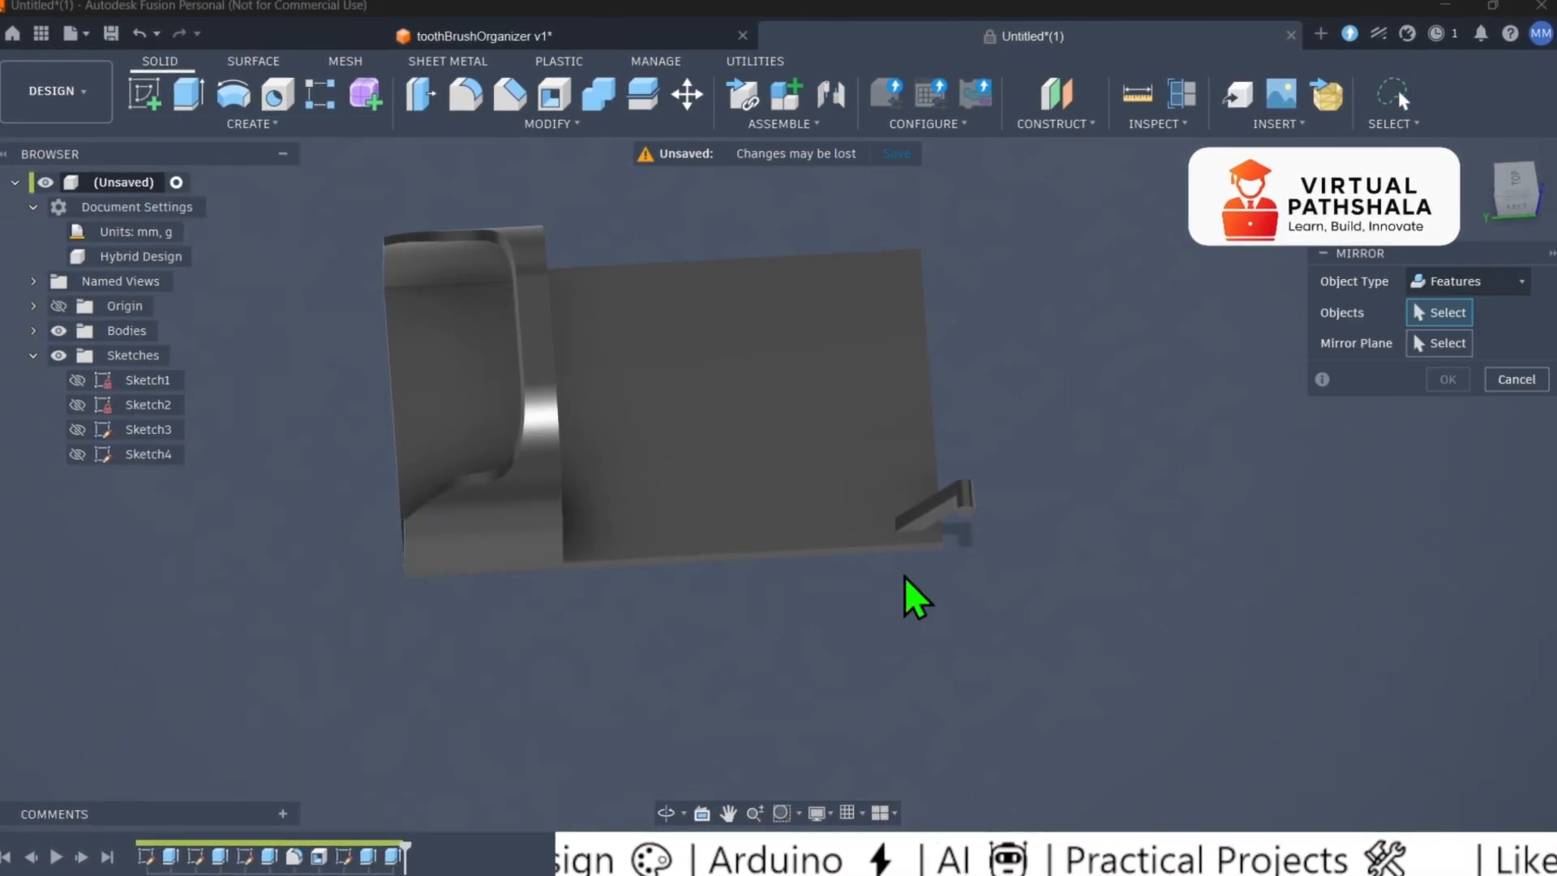
scroll(941, 568, "up", 4)
left_click_drag(1384, 274, 1135, 274)
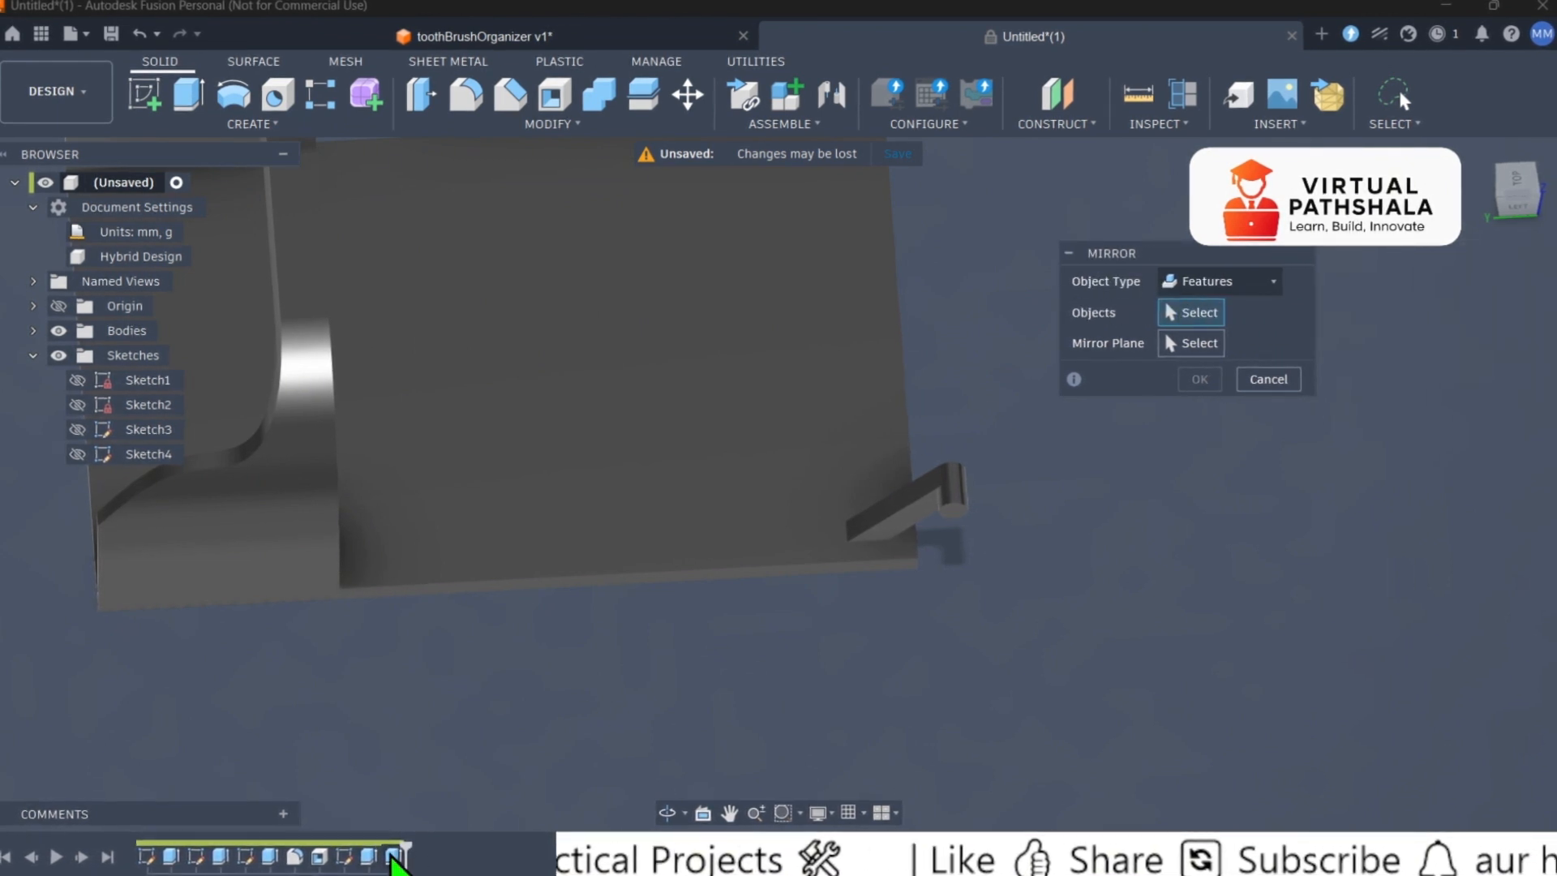
left_click(394, 856)
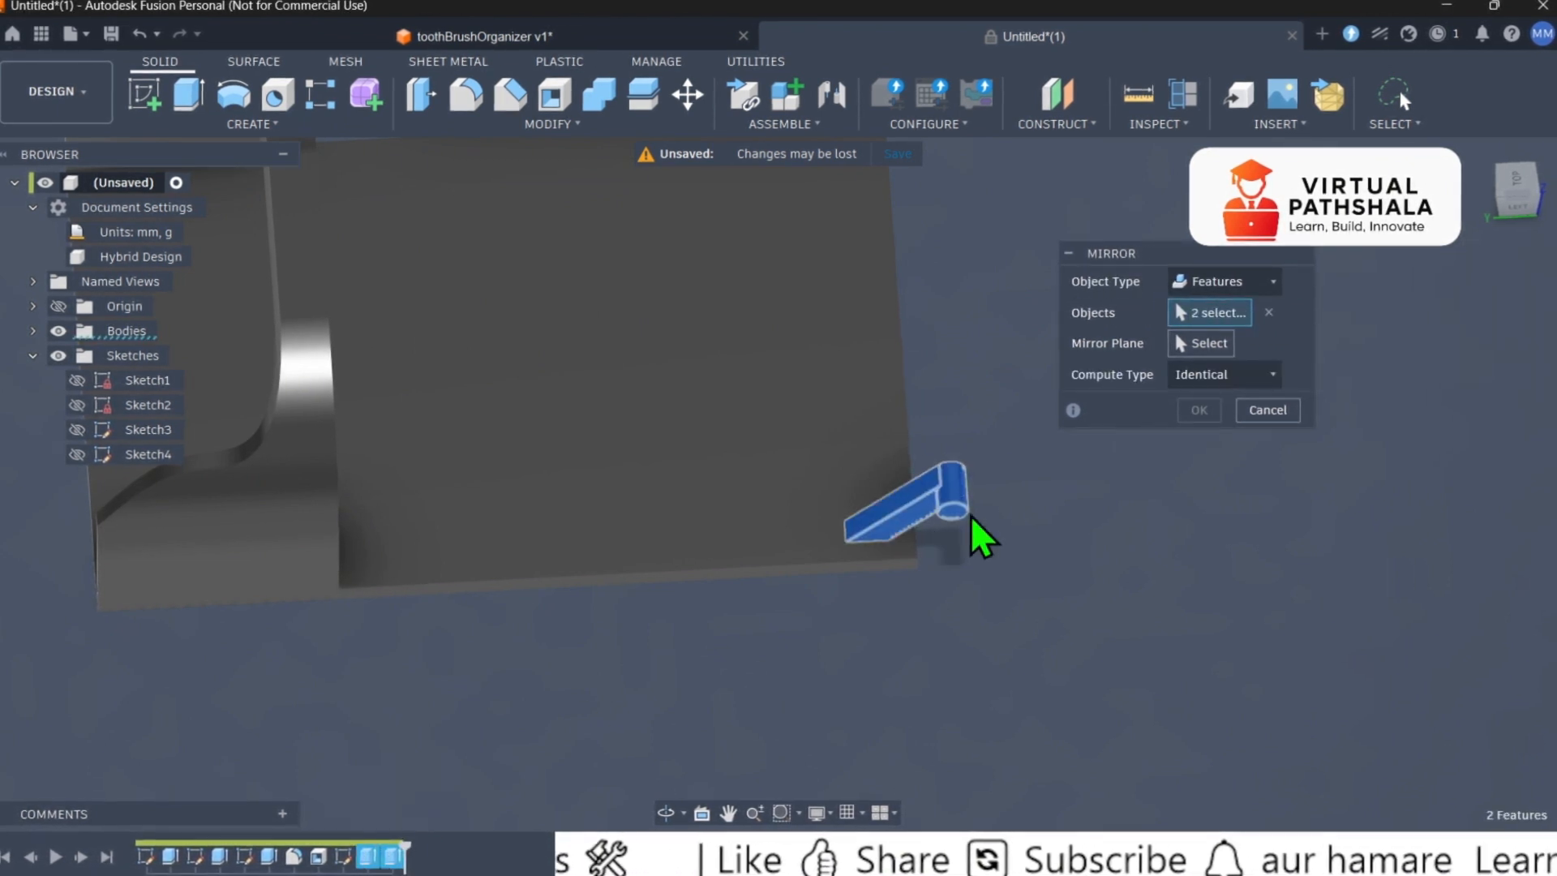
Mirror the arm and pin about the vertical origin plane running lengthwise through the plate's middle.
left_click(1201, 343)
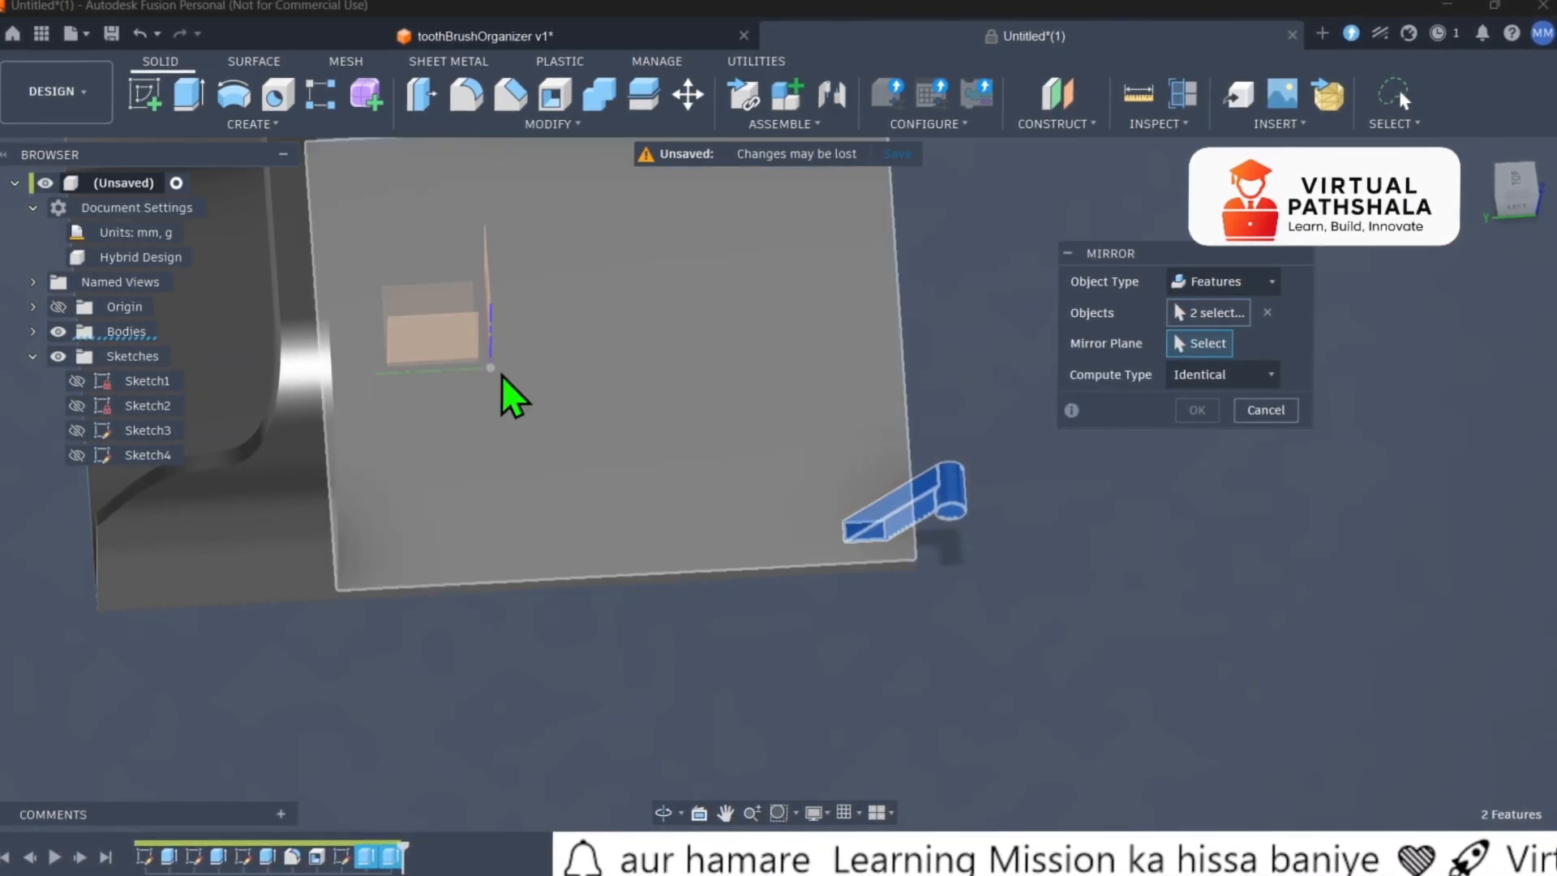
left_click(448, 333)
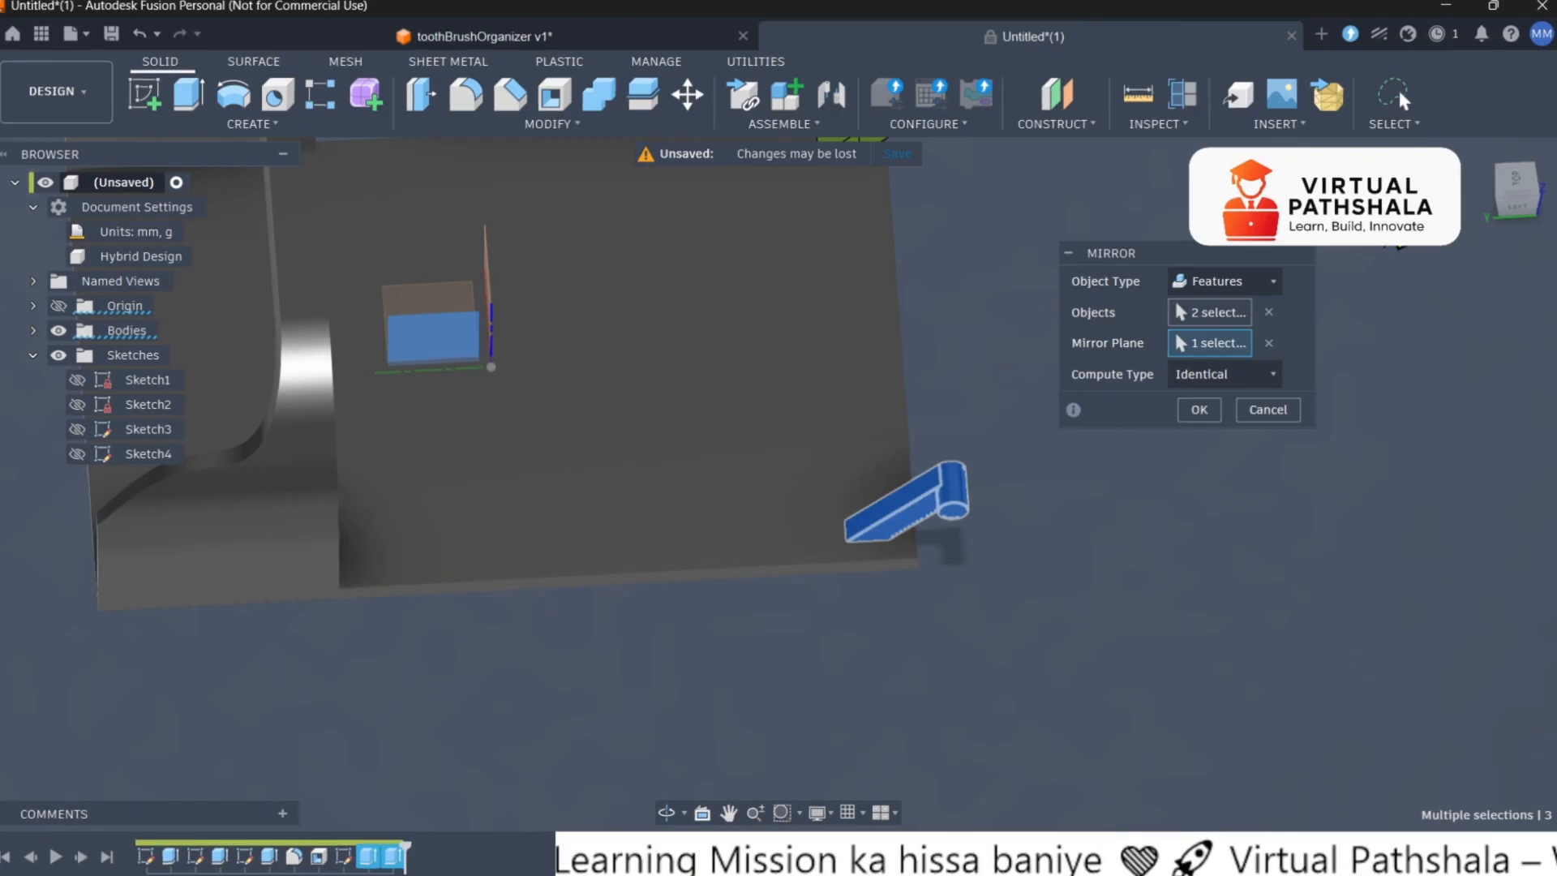
left_click_drag(1513, 180, 1464, 179)
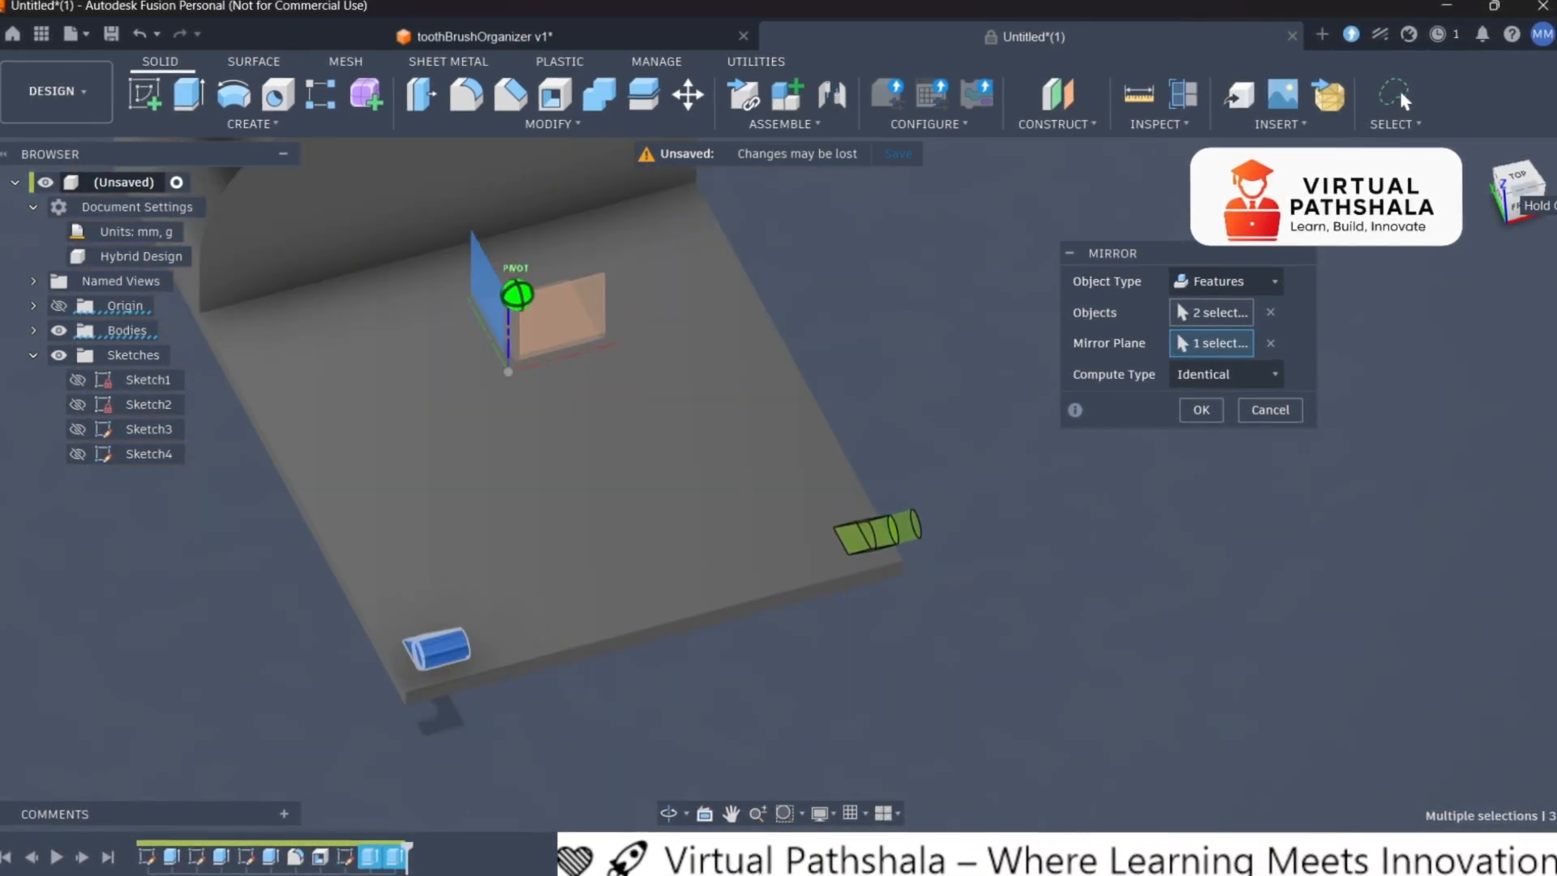
left_click(1201, 411)
mouse_move(1522, 192)
left_mouse_down()
mouse_move(1464, 158)
mouse_move(1529, 155)
mouse_move(1548, 176)
mouse_move(1539, 212)
mouse_move(1535, 183)
left_mouse_up()
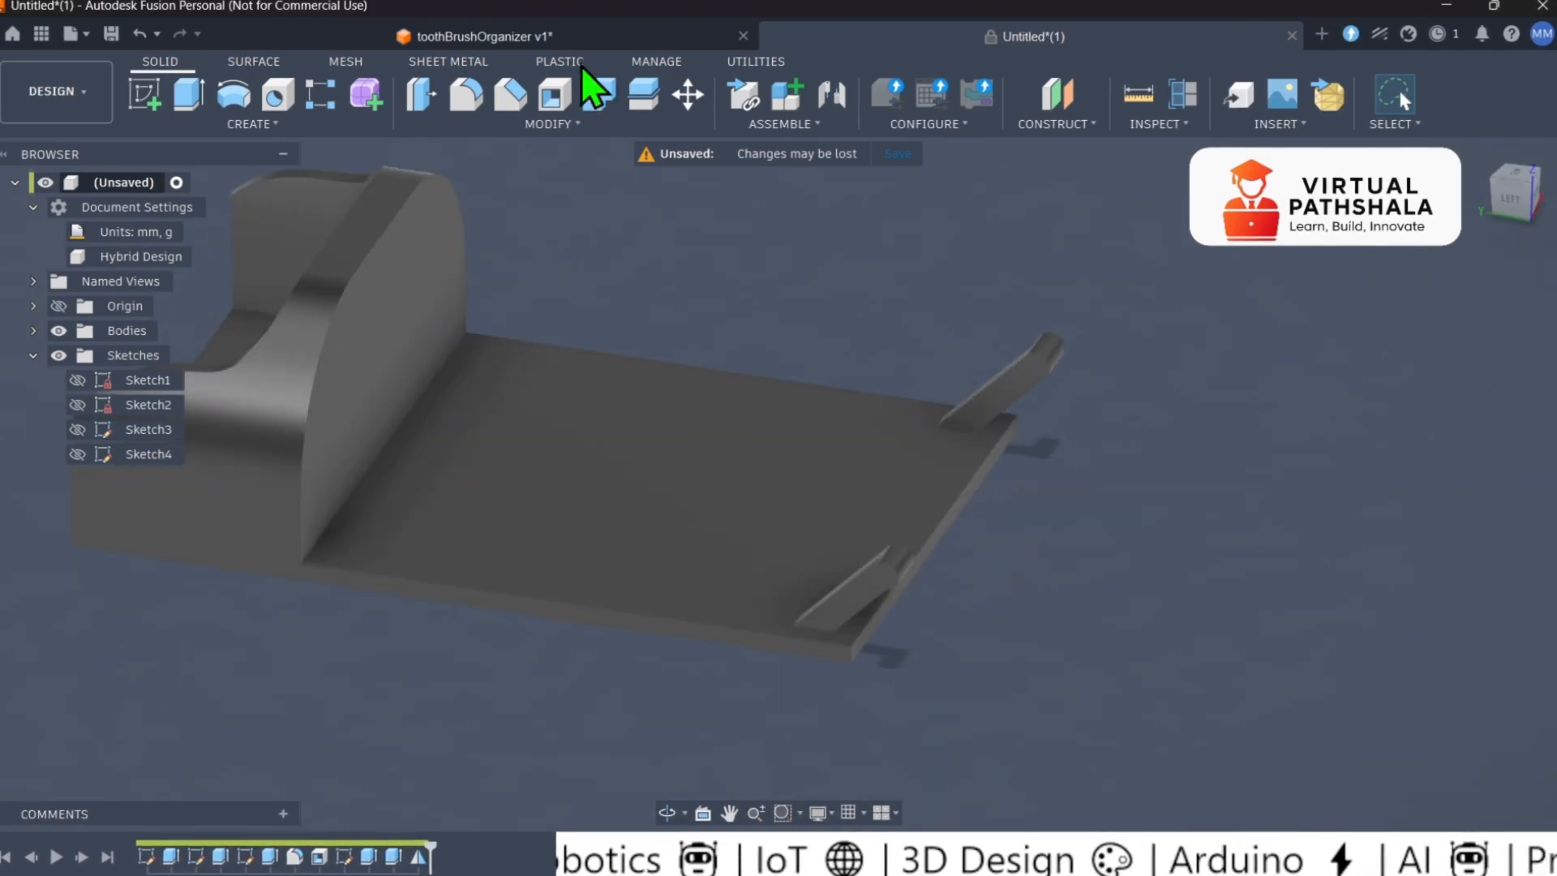
Examine the round lugs beside the curved block in toothBrushOrganizer v1, including from the left side, and return to the untitled design.
left_click(503, 36)
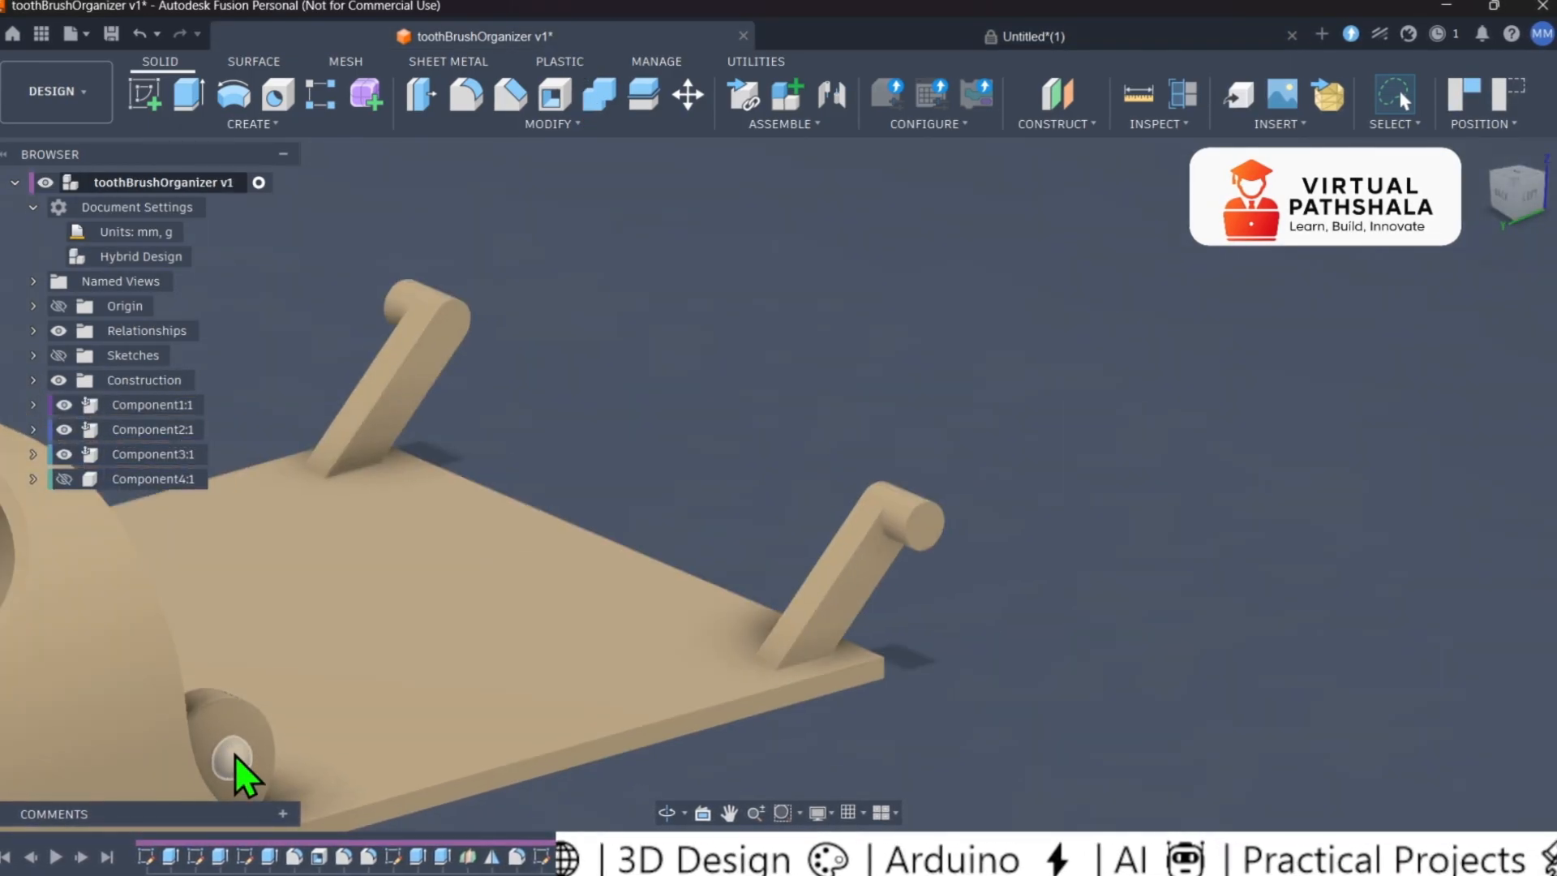
left_click_drag(1519, 195, 1458, 206)
middle_click_drag(1116, 450, 1479, 537)
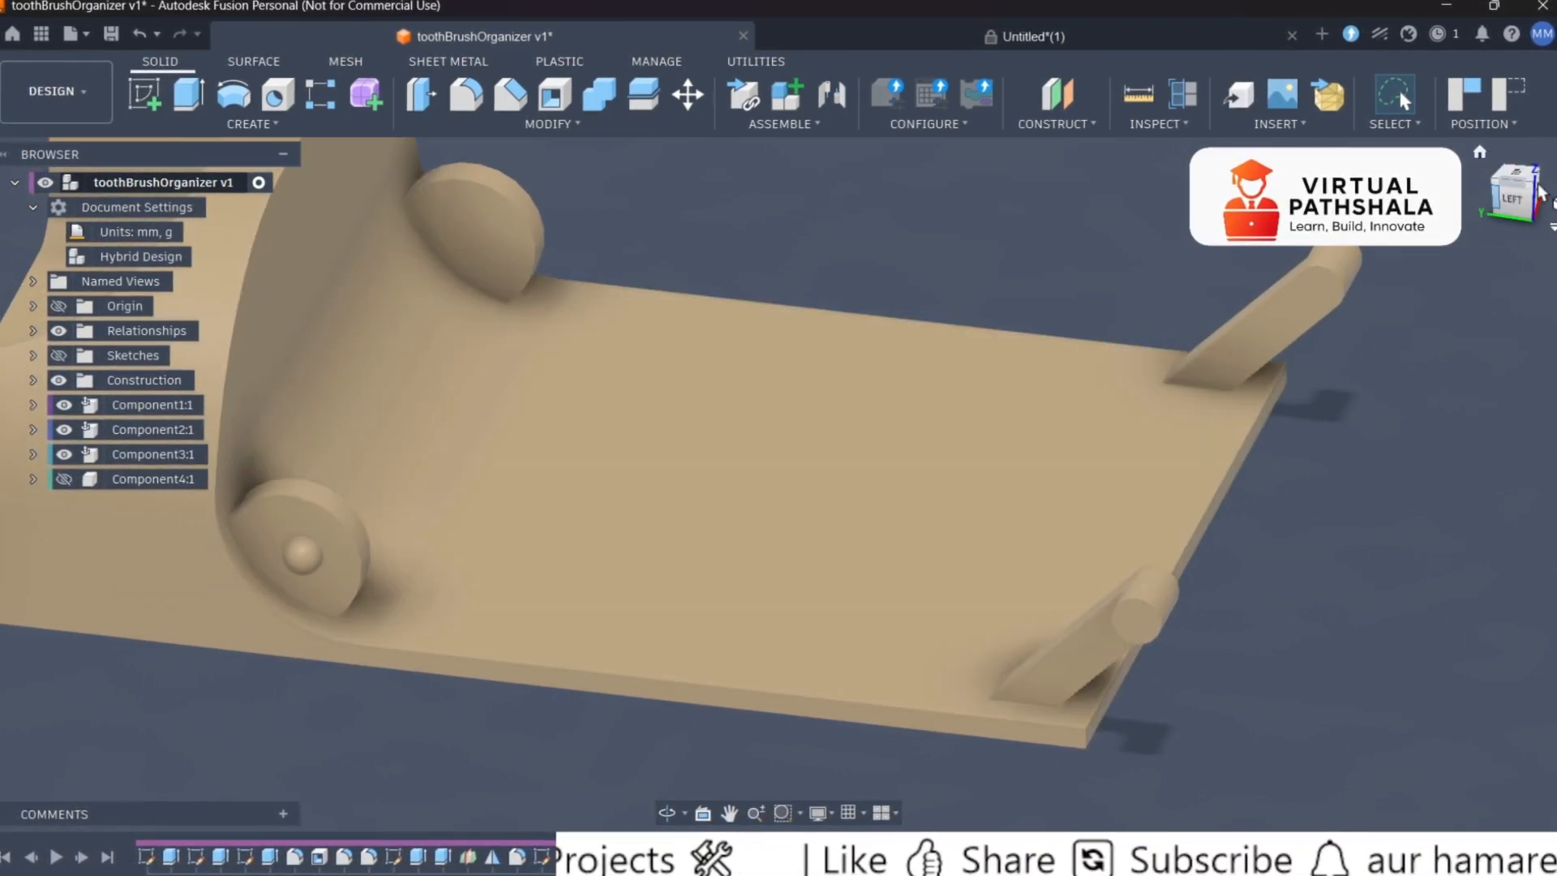
left_click(1513, 199)
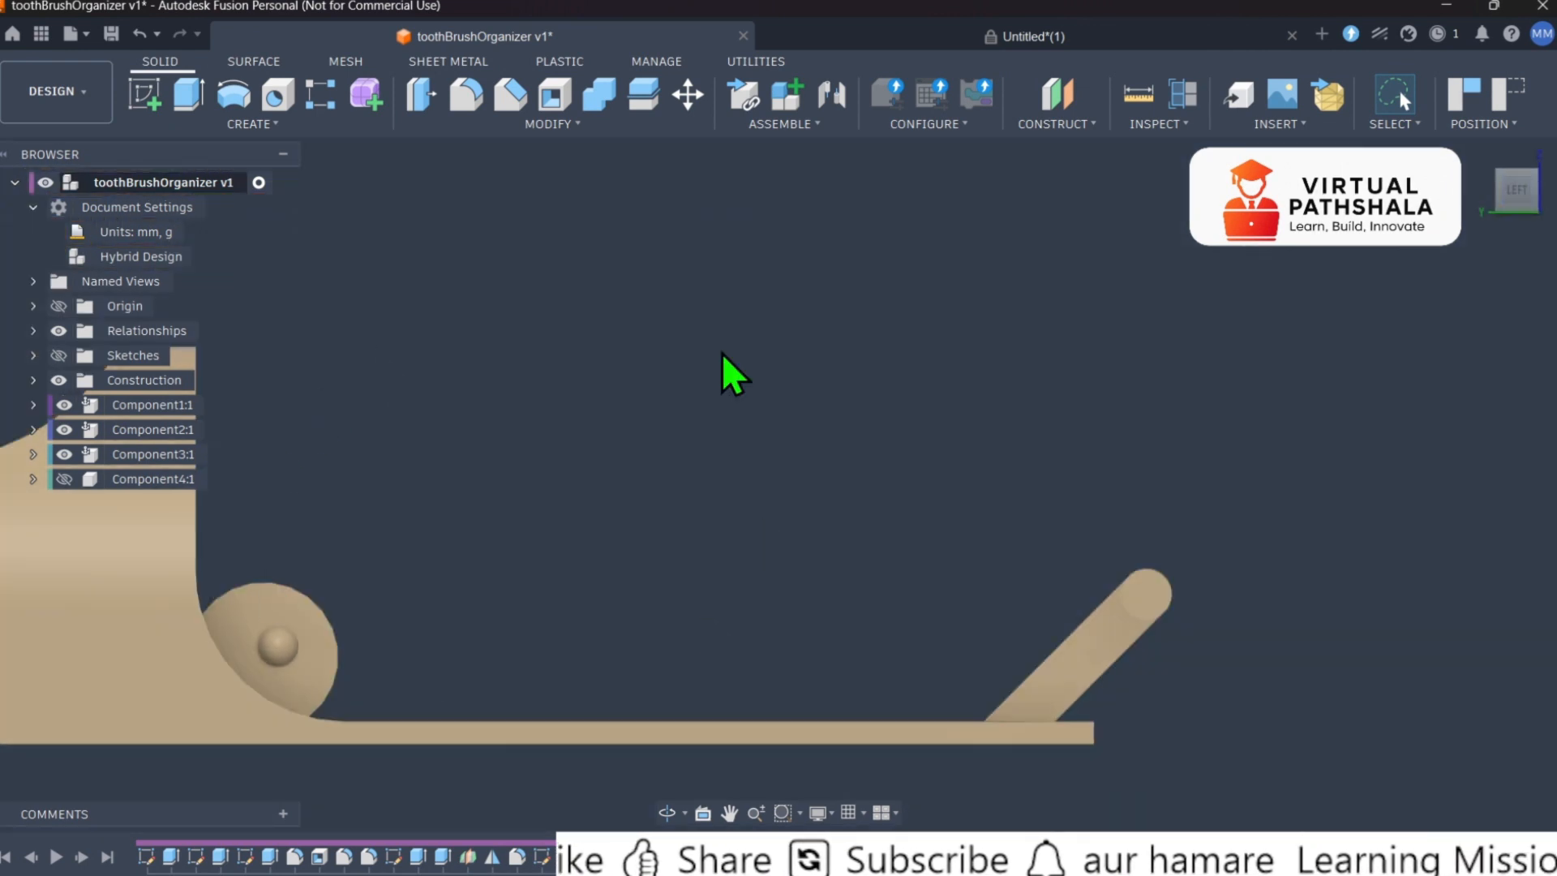
left_click(929, 42)
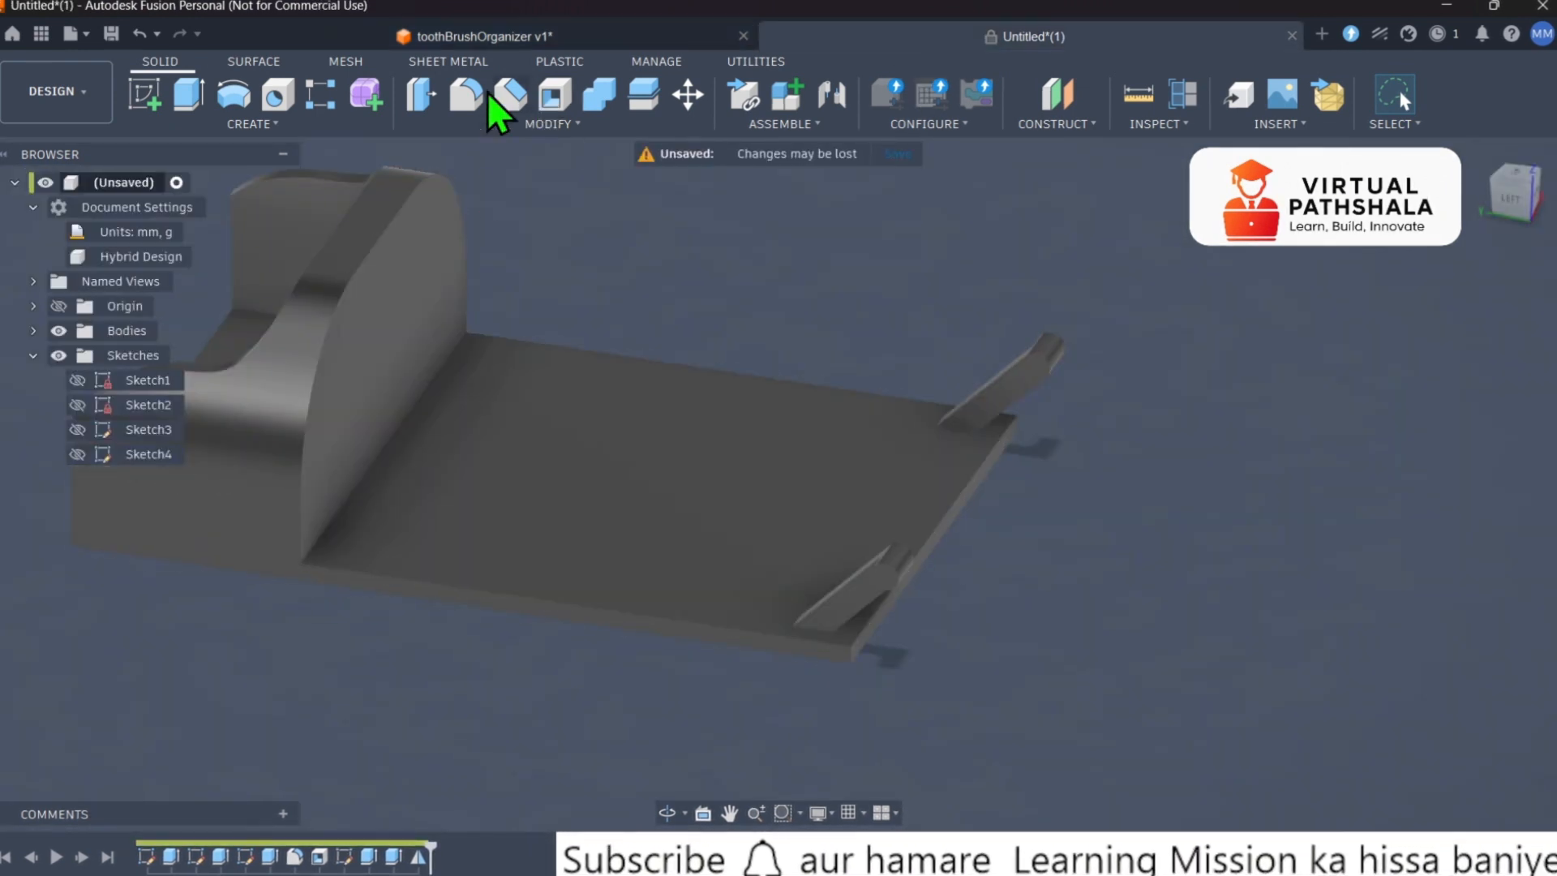
Fillet the edge where the curved block's flat face meets the base plate with a 20 mm radius.
left_click(470, 102)
left_click(406, 421)
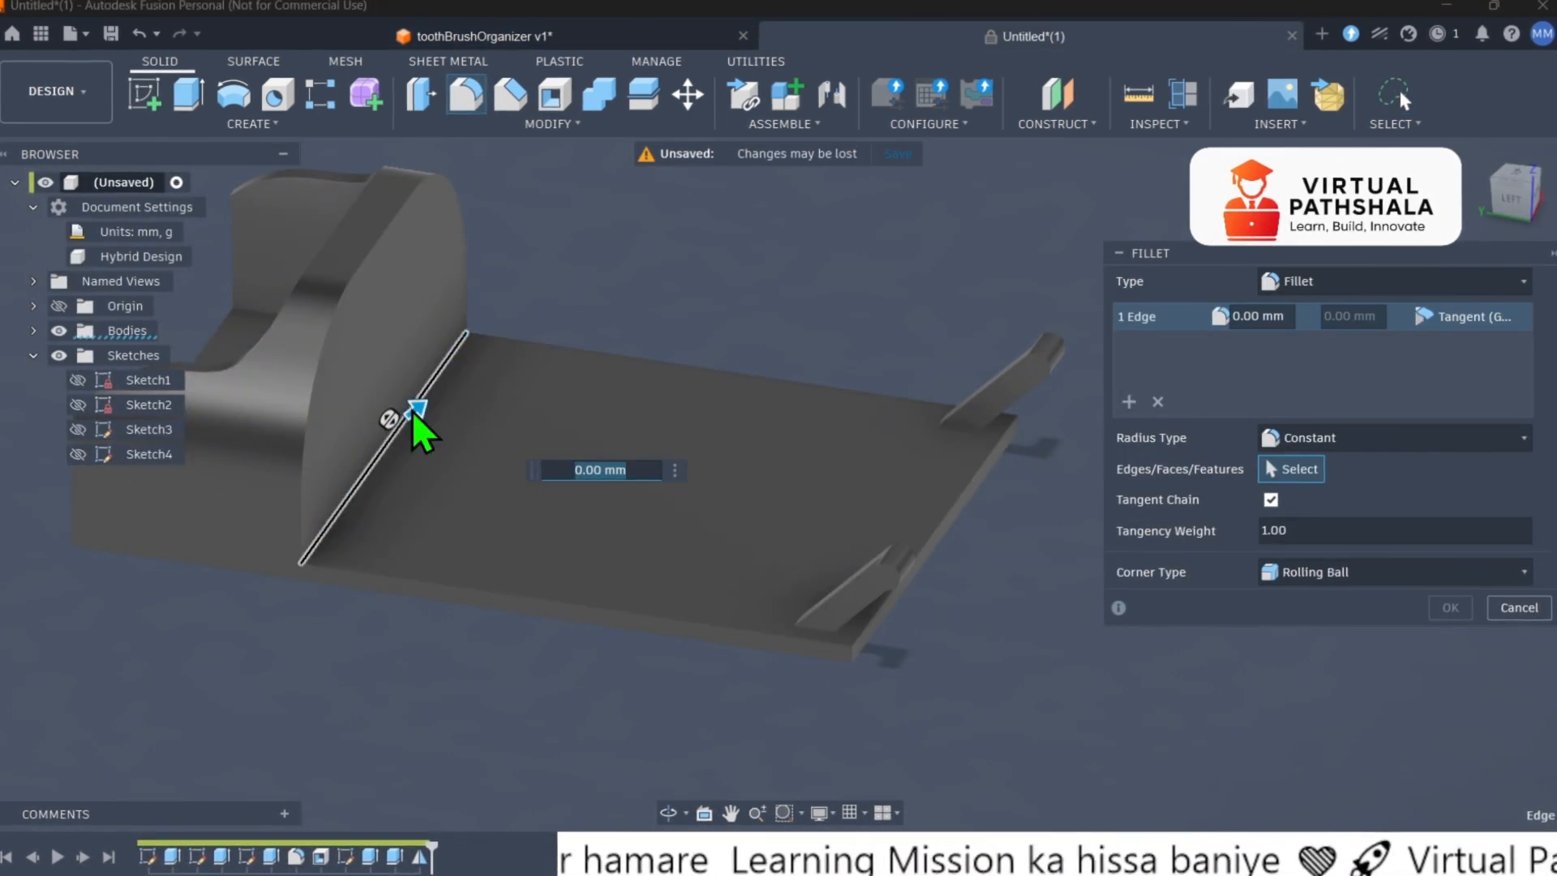
left_click_drag(416, 411, 456, 397)
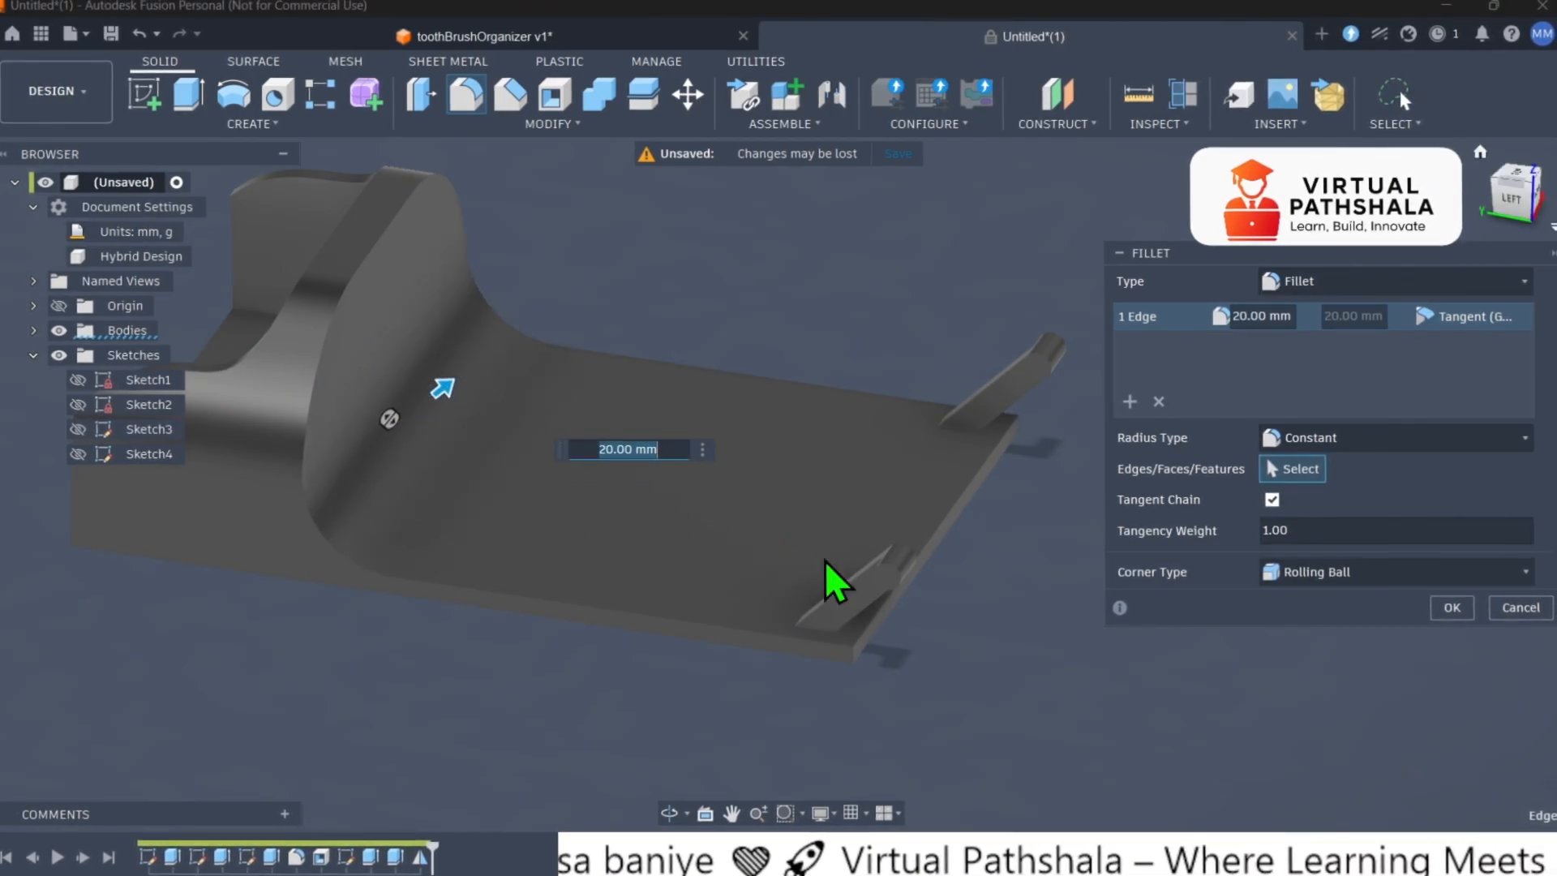
left_click(1452, 610)
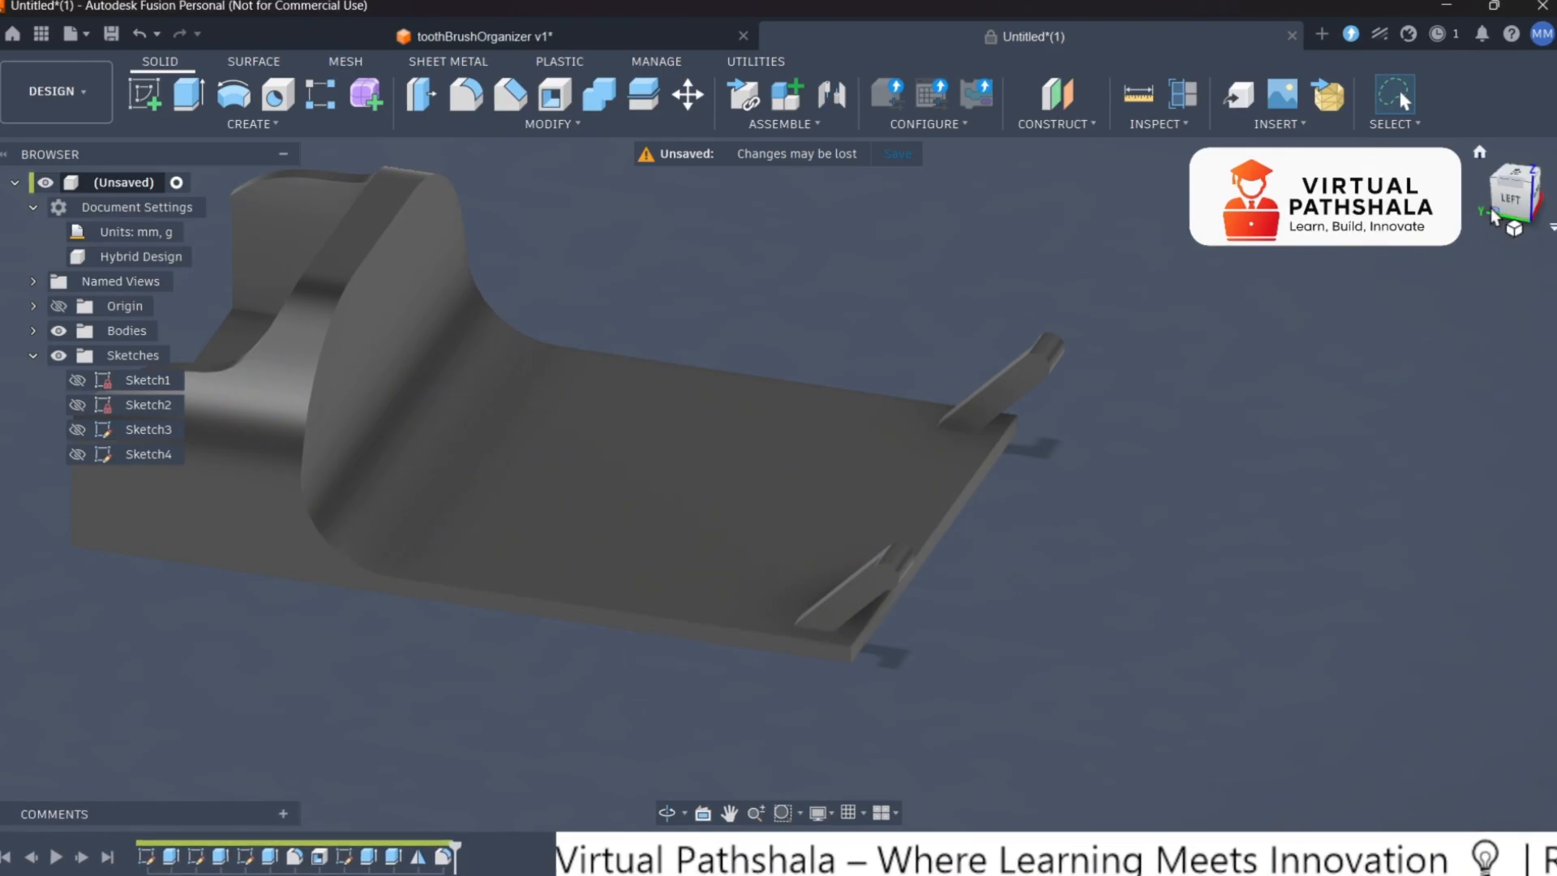
Start a sketch on the base's left side face and draw a 12 mm diameter circle overlapping the fillet's concave curve.
left_click(1514, 199)
left_click(430, 388)
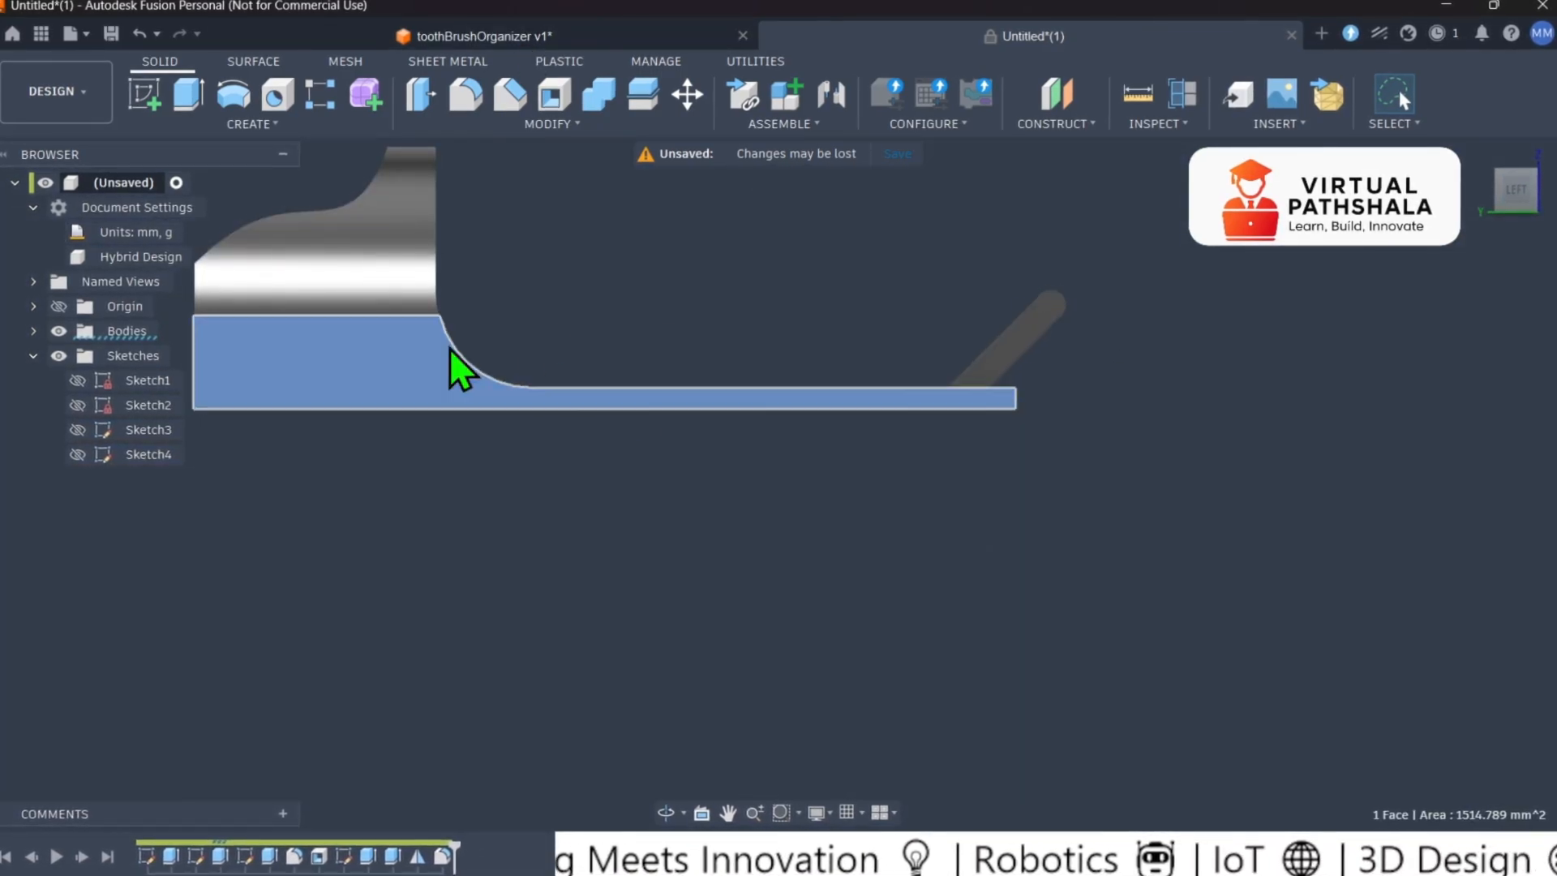
scroll(480, 438, "up", 5)
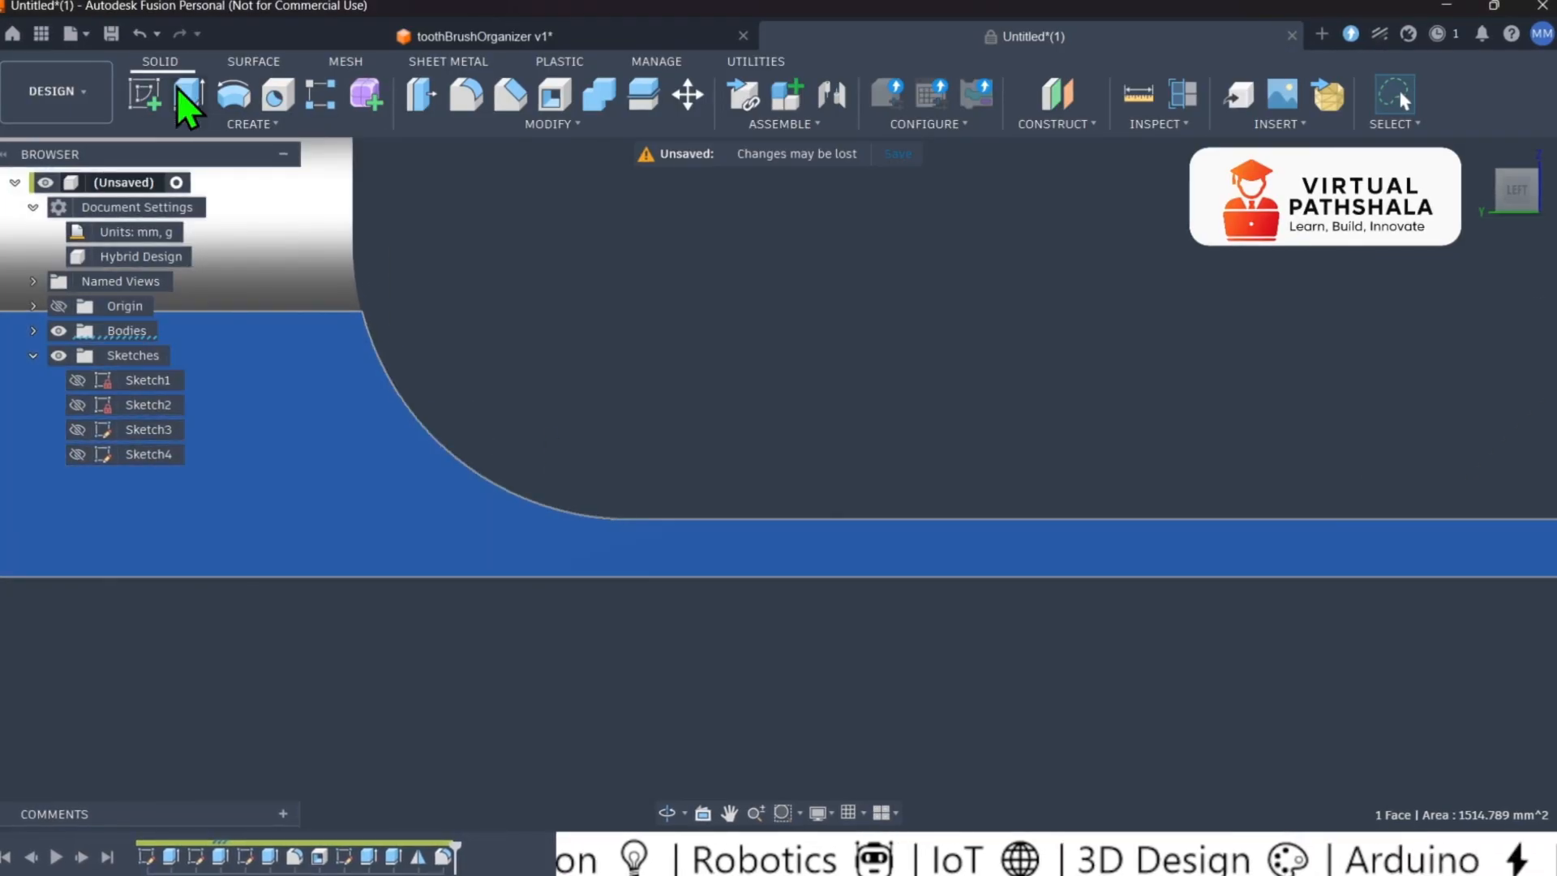
left_click(146, 95)
left_click(234, 95)
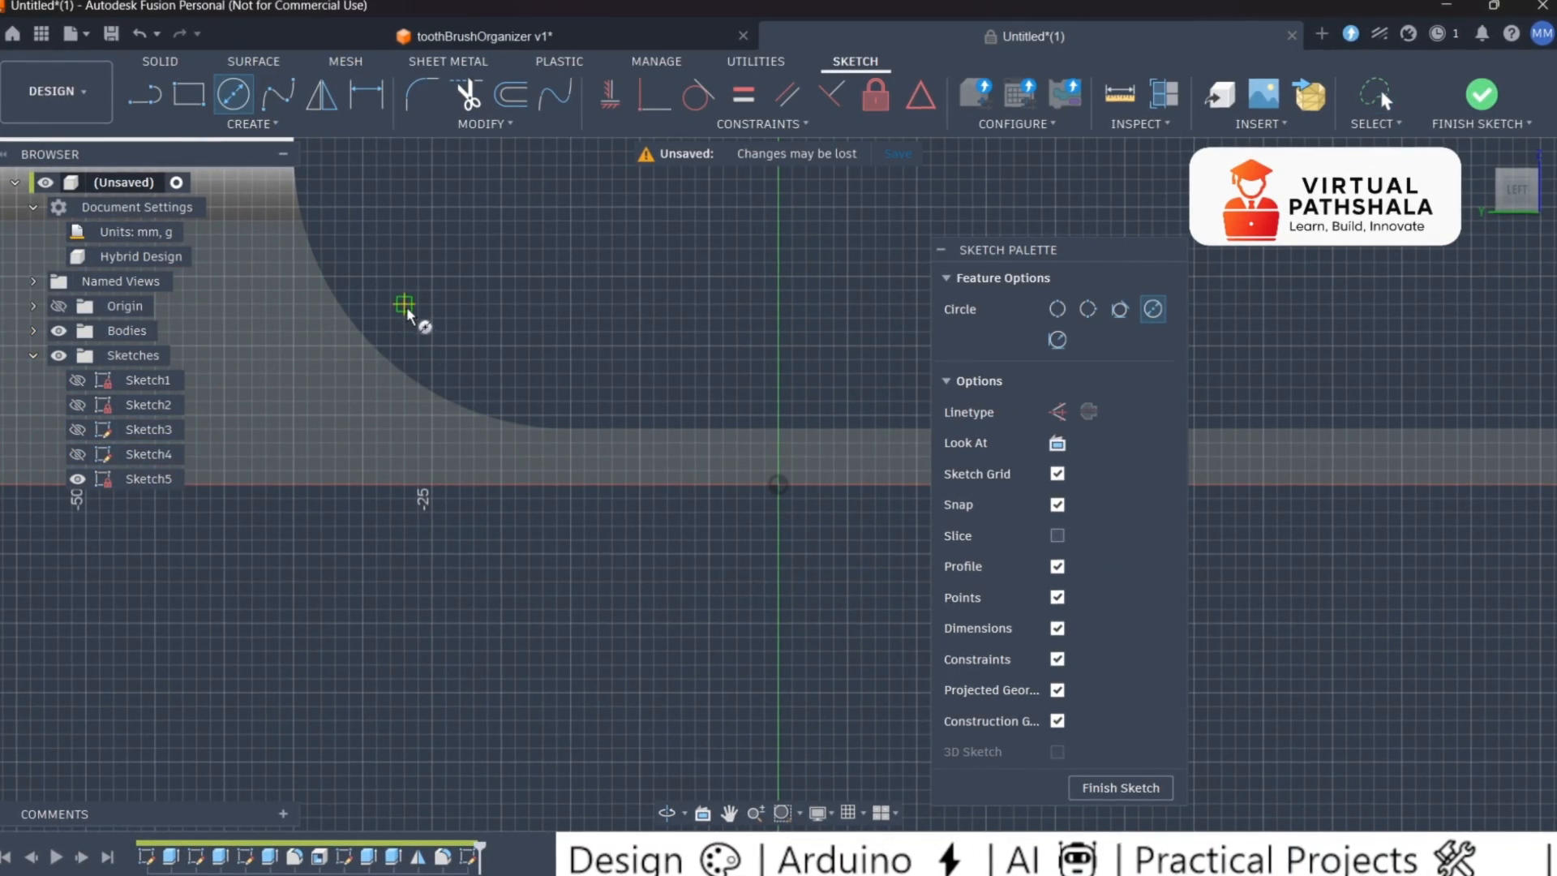
left_click(404, 305)
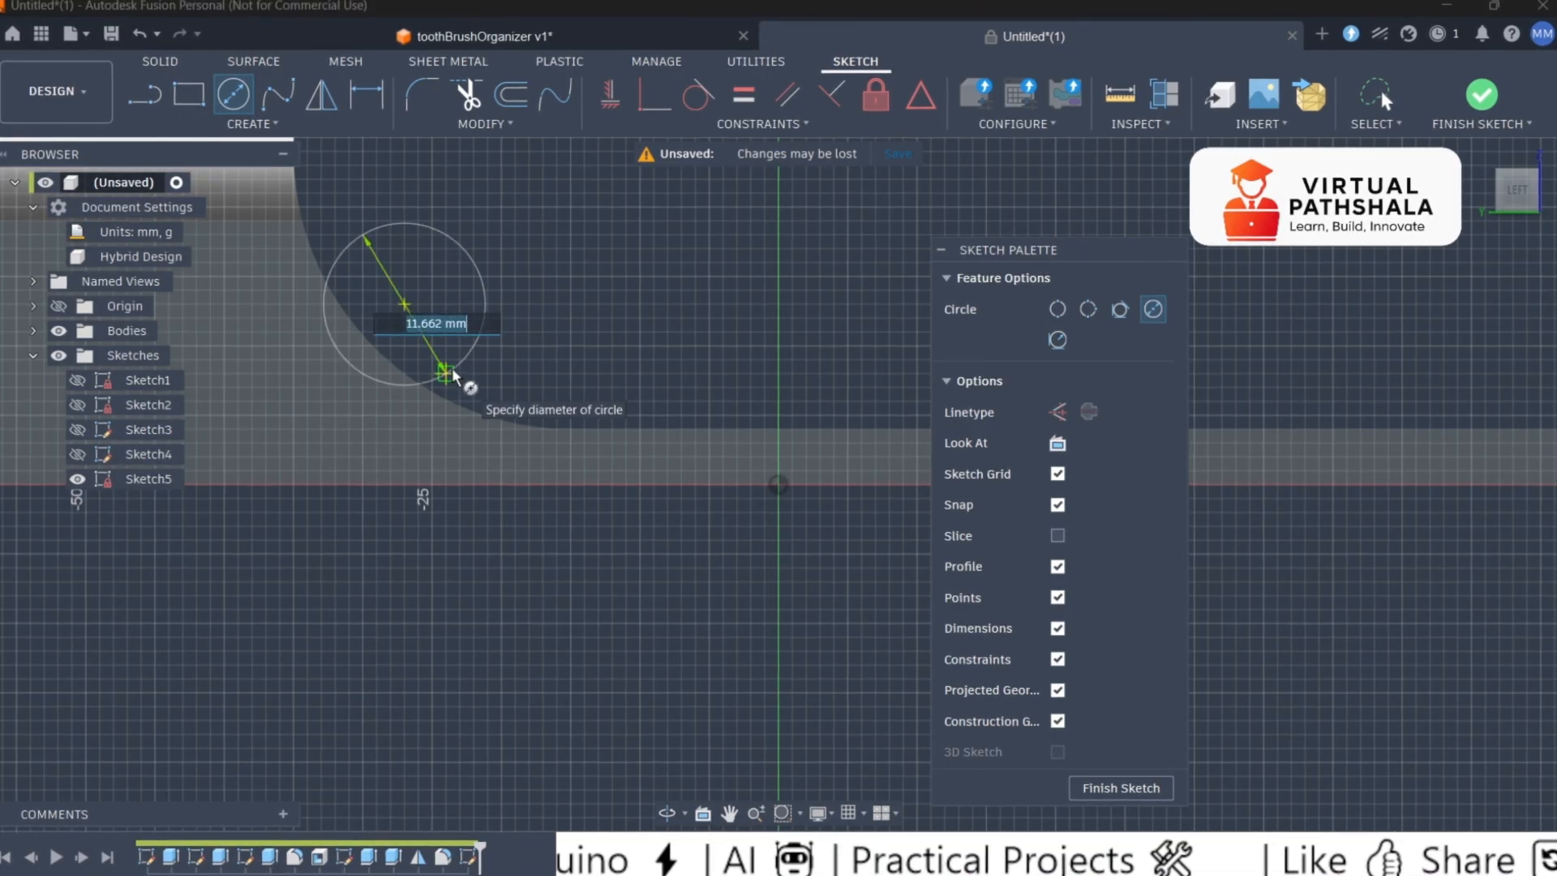
type("12")
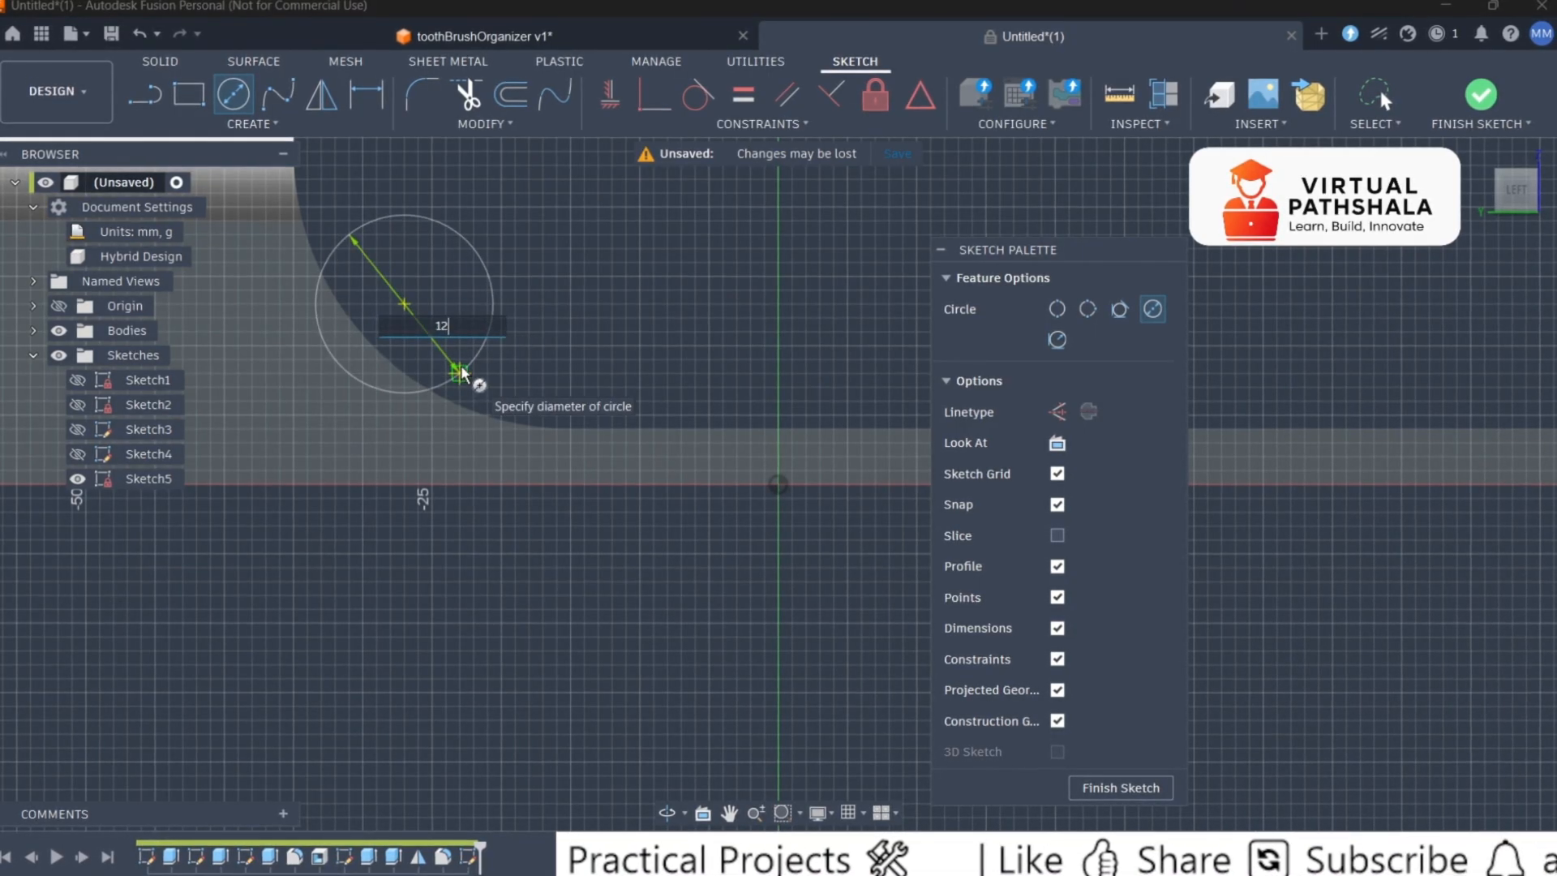
key("Return")
key("Escape")
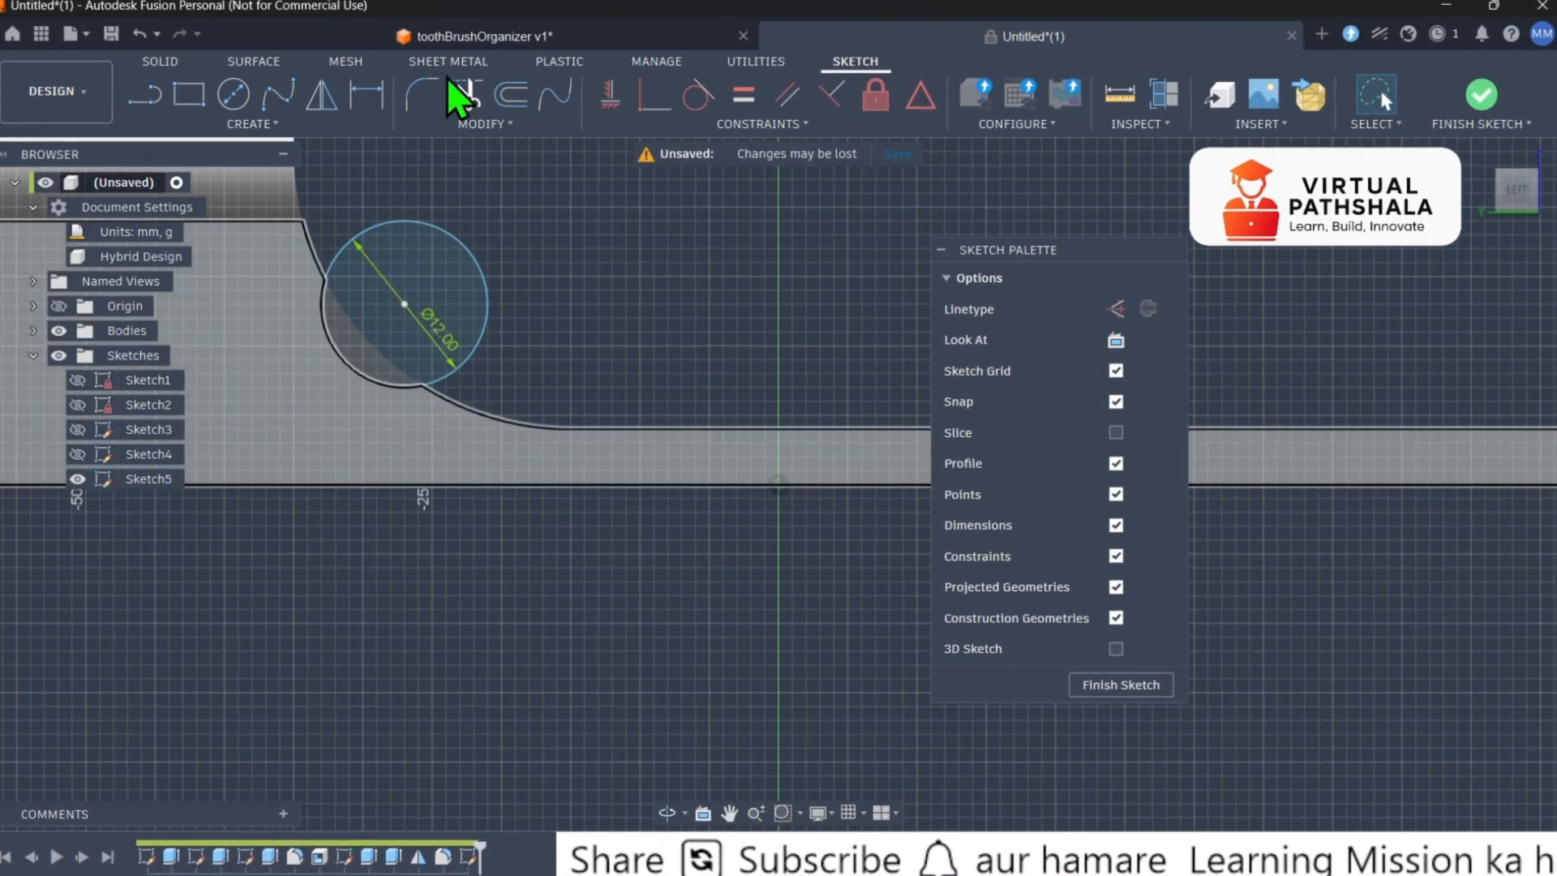
Check the toothBrushOrganizer v1 reference, then draw a 5 mm diameter circle inside the 12 mm circle, slightly up and right of its centre.
left_click(444, 37)
scroll(276, 730, "up", 5)
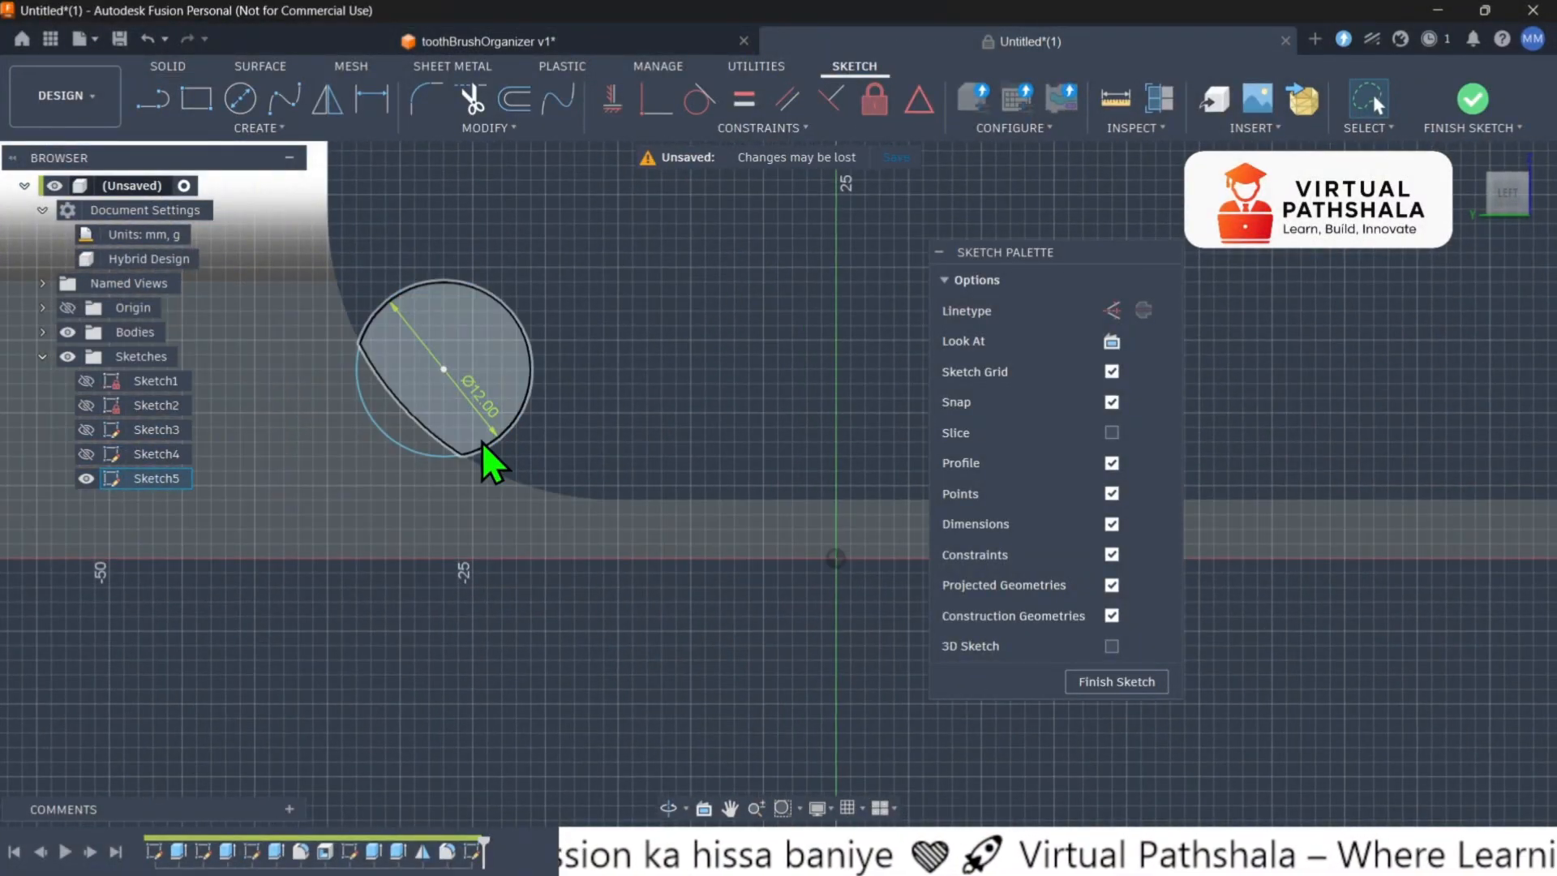
left_click(495, 386)
scroll(586, 340, "down", 1)
key("Escape")
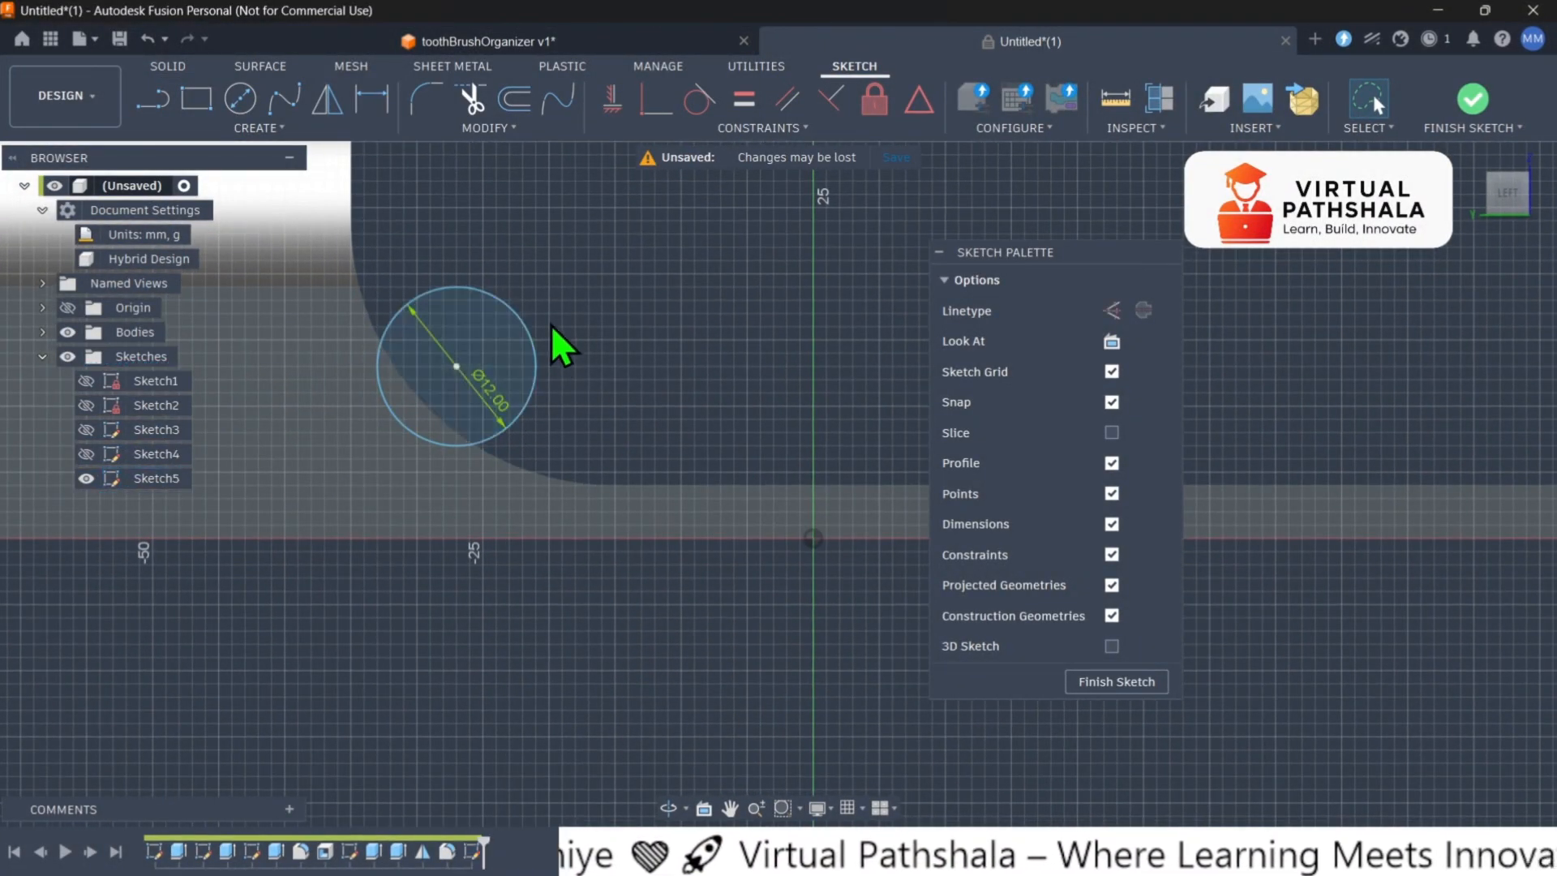
scroll(556, 348, "up", 3)
left_click(240, 98)
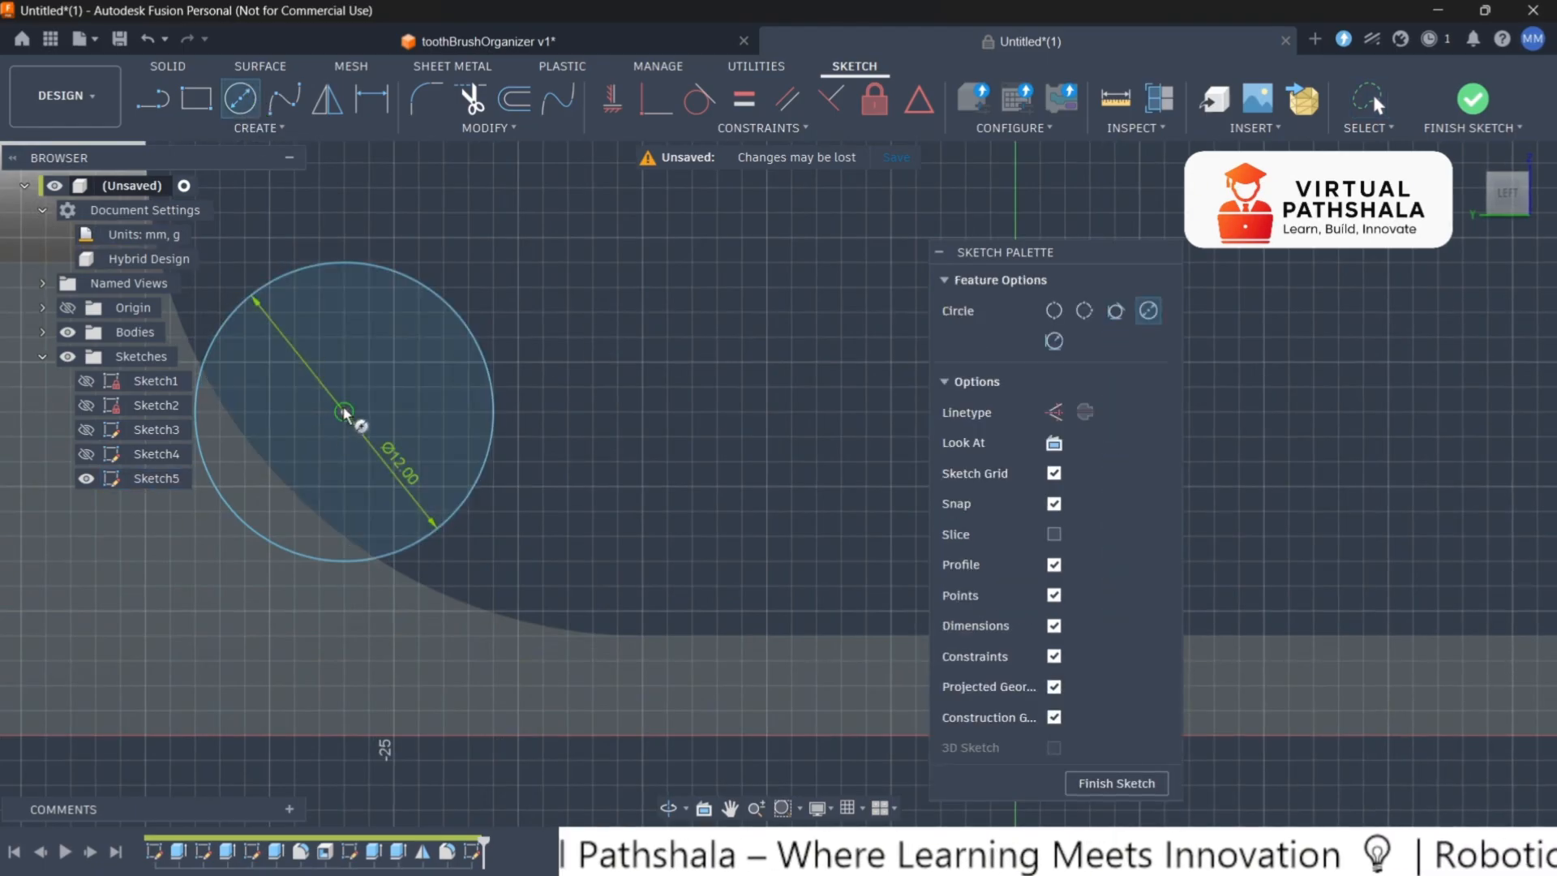
scroll(387, 393, "up", 3)
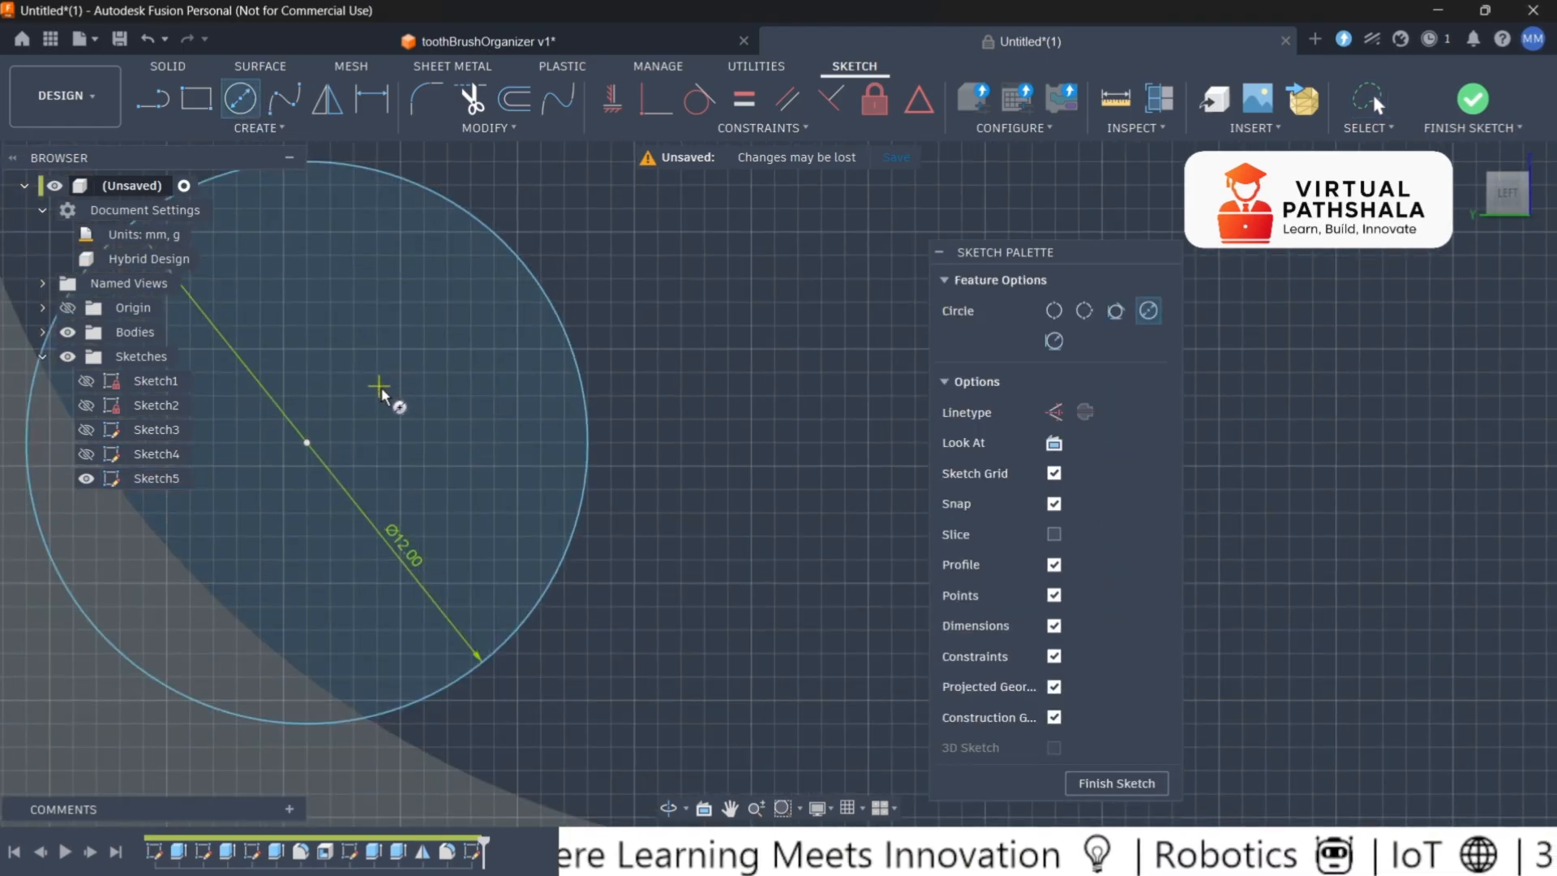
left_click(376, 396)
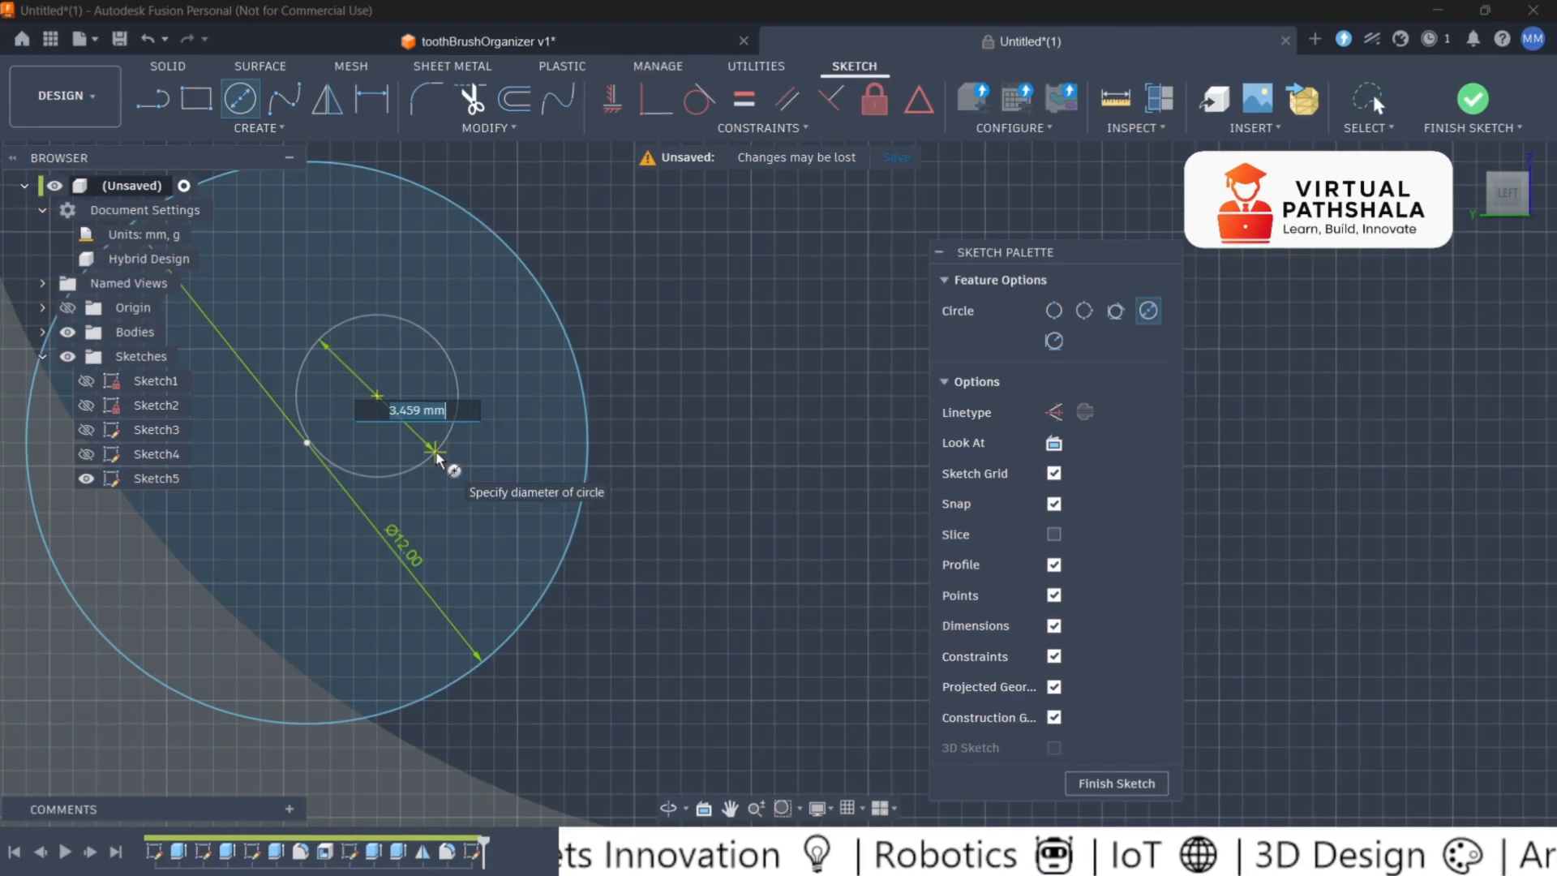
type("5")
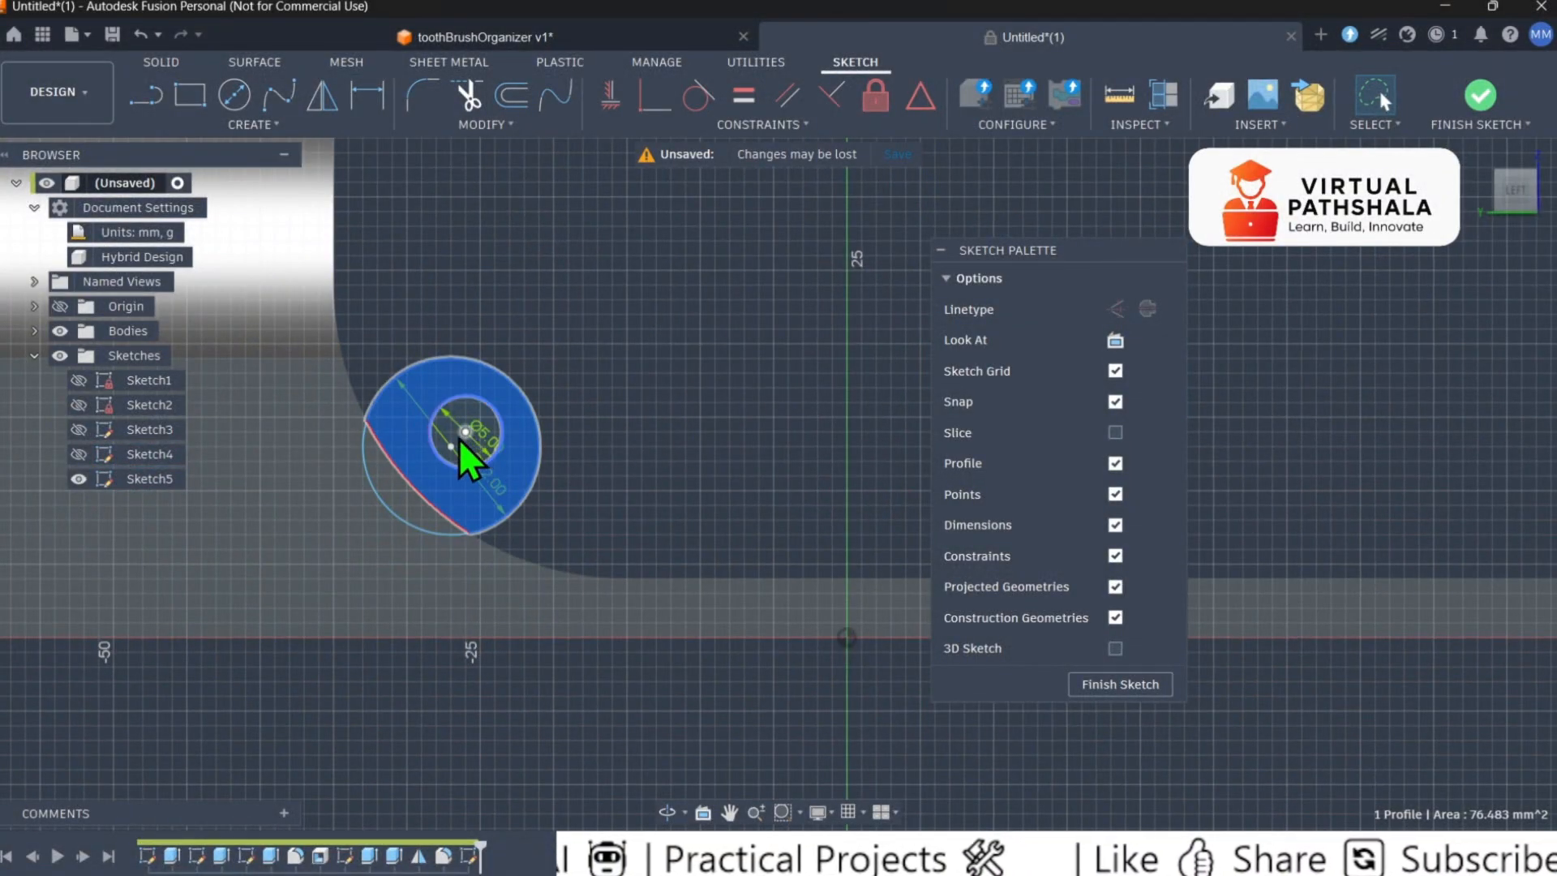